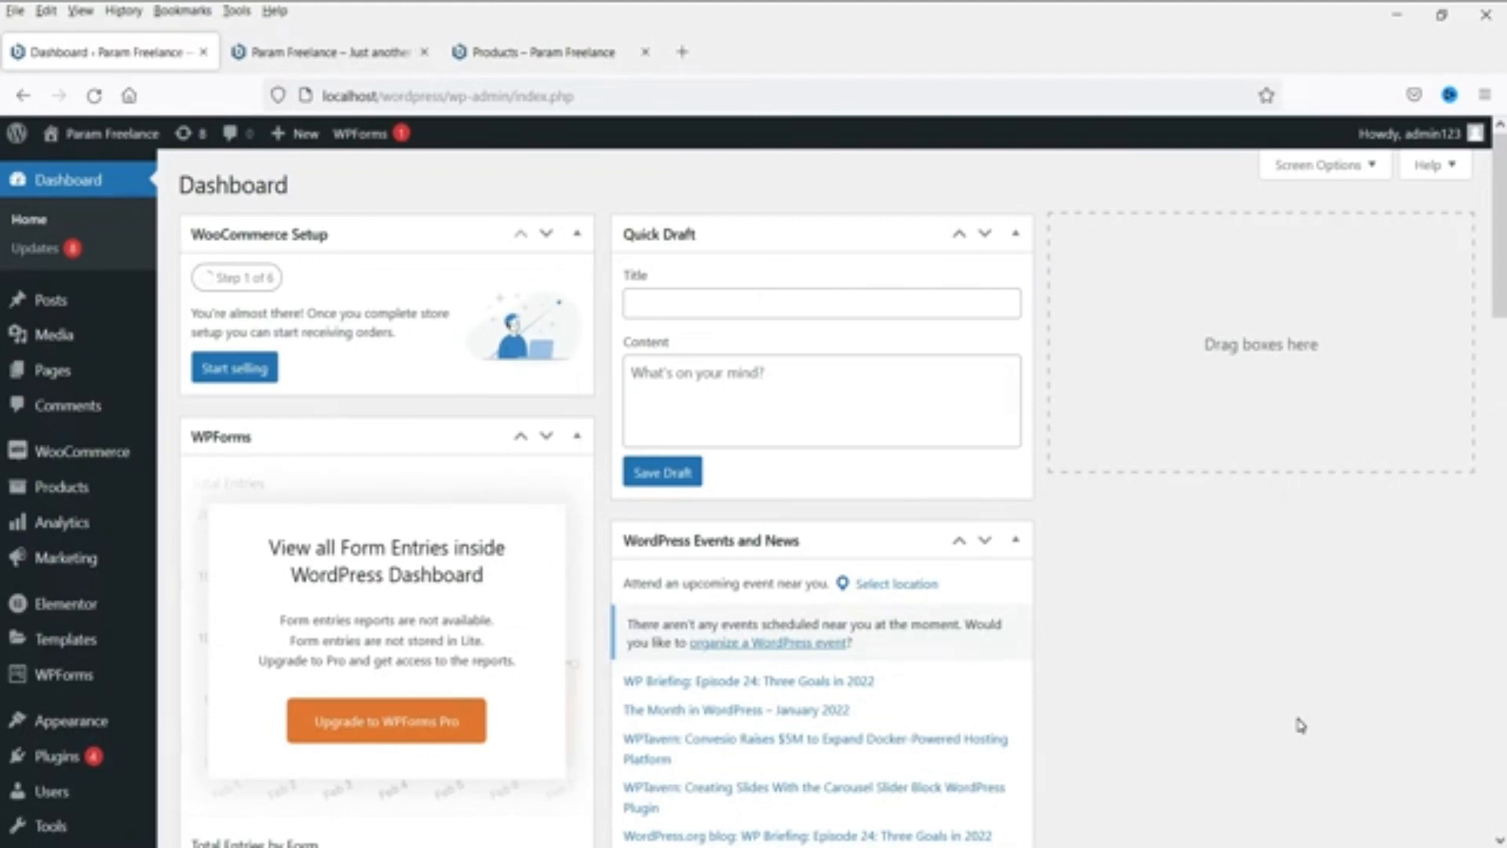
Step: Open the store's shop page and look through its product listing
left_click(565, 54)
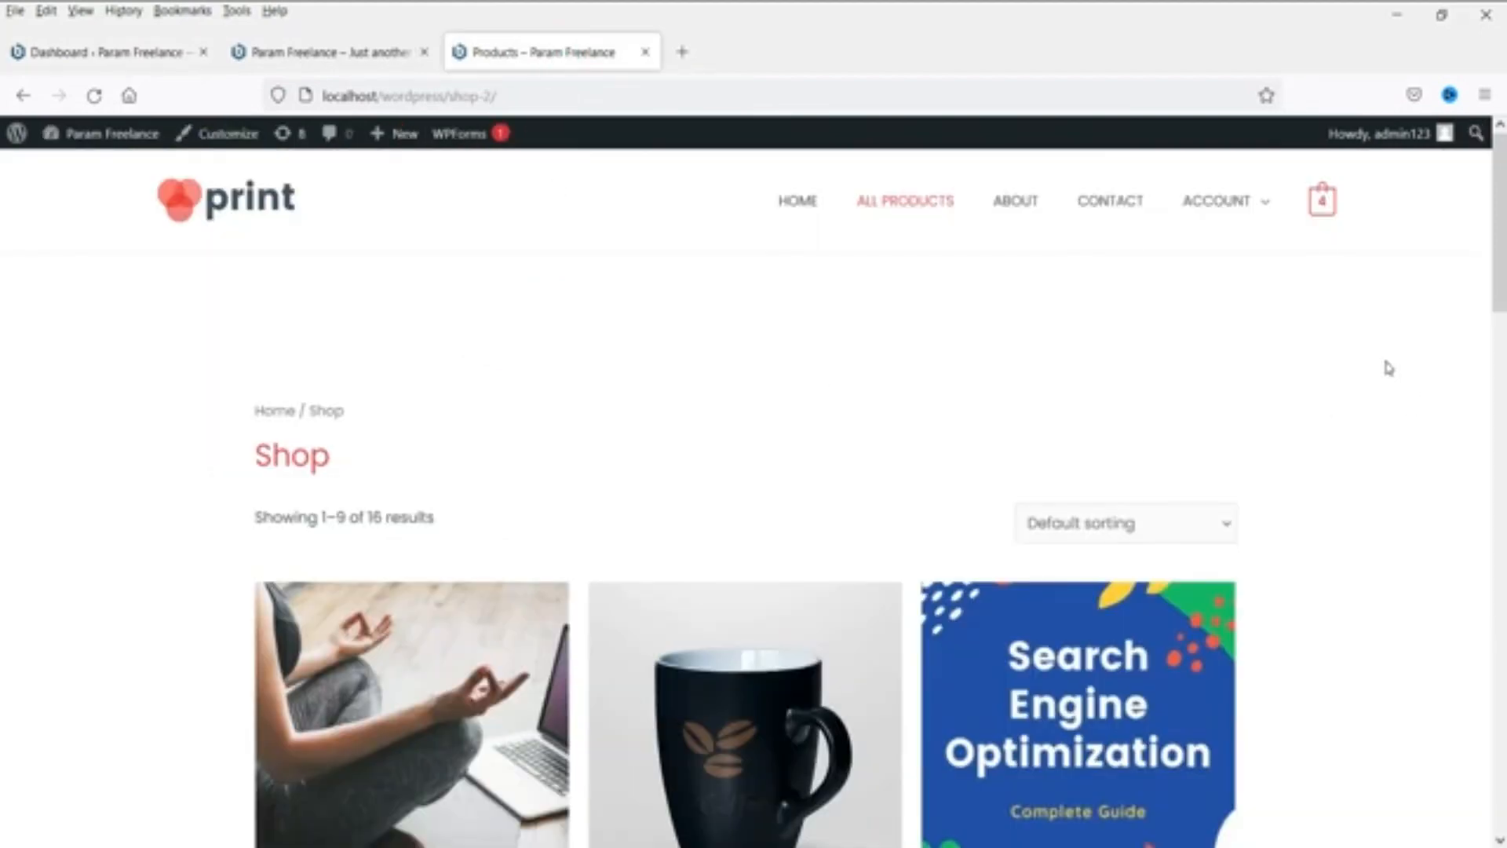
scroll(1388, 368, "down", 8)
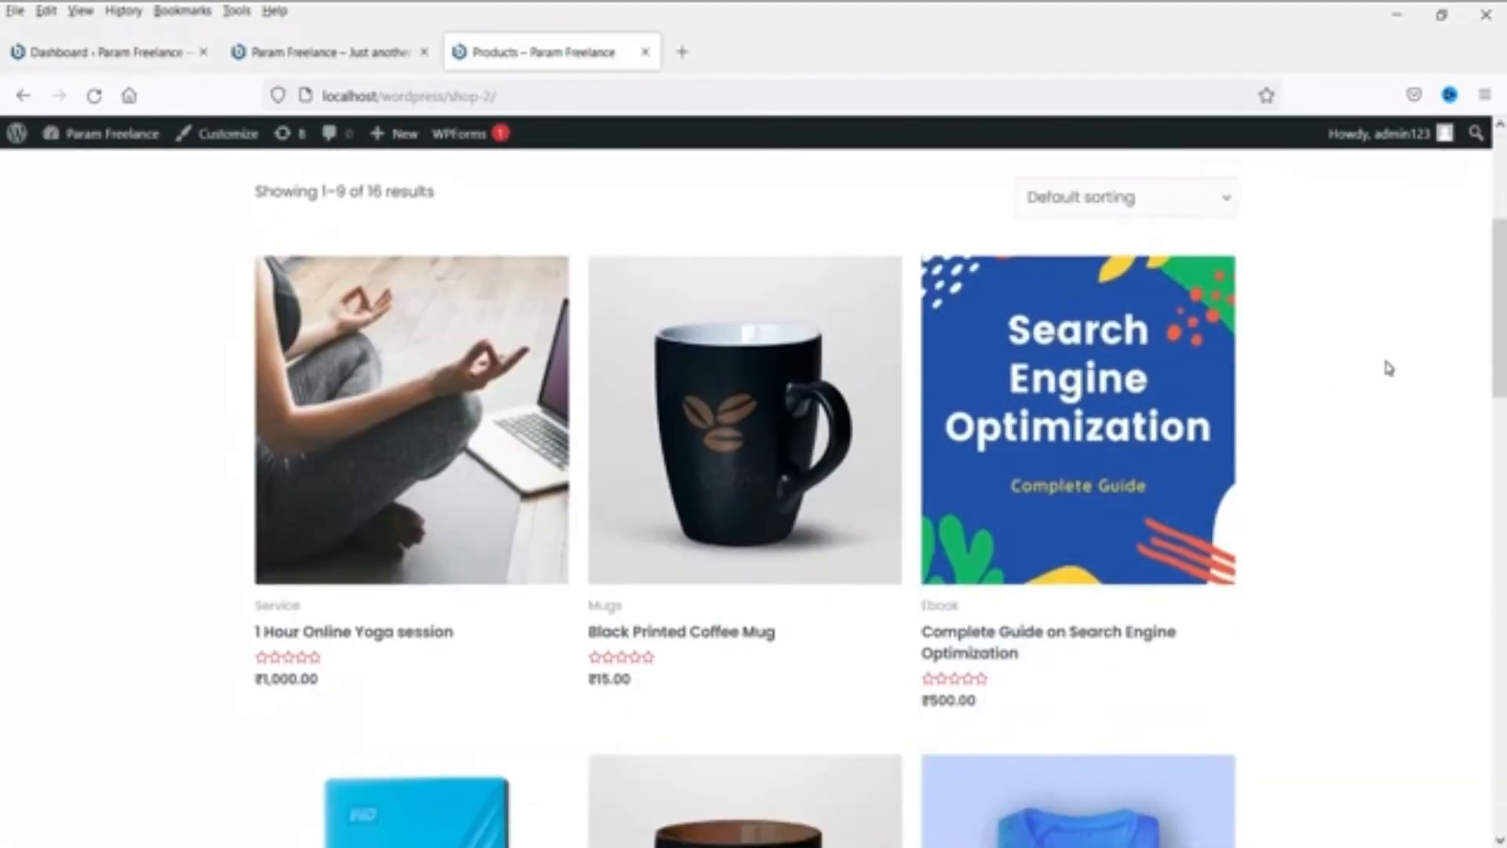
scroll(1389, 368, "down", 11)
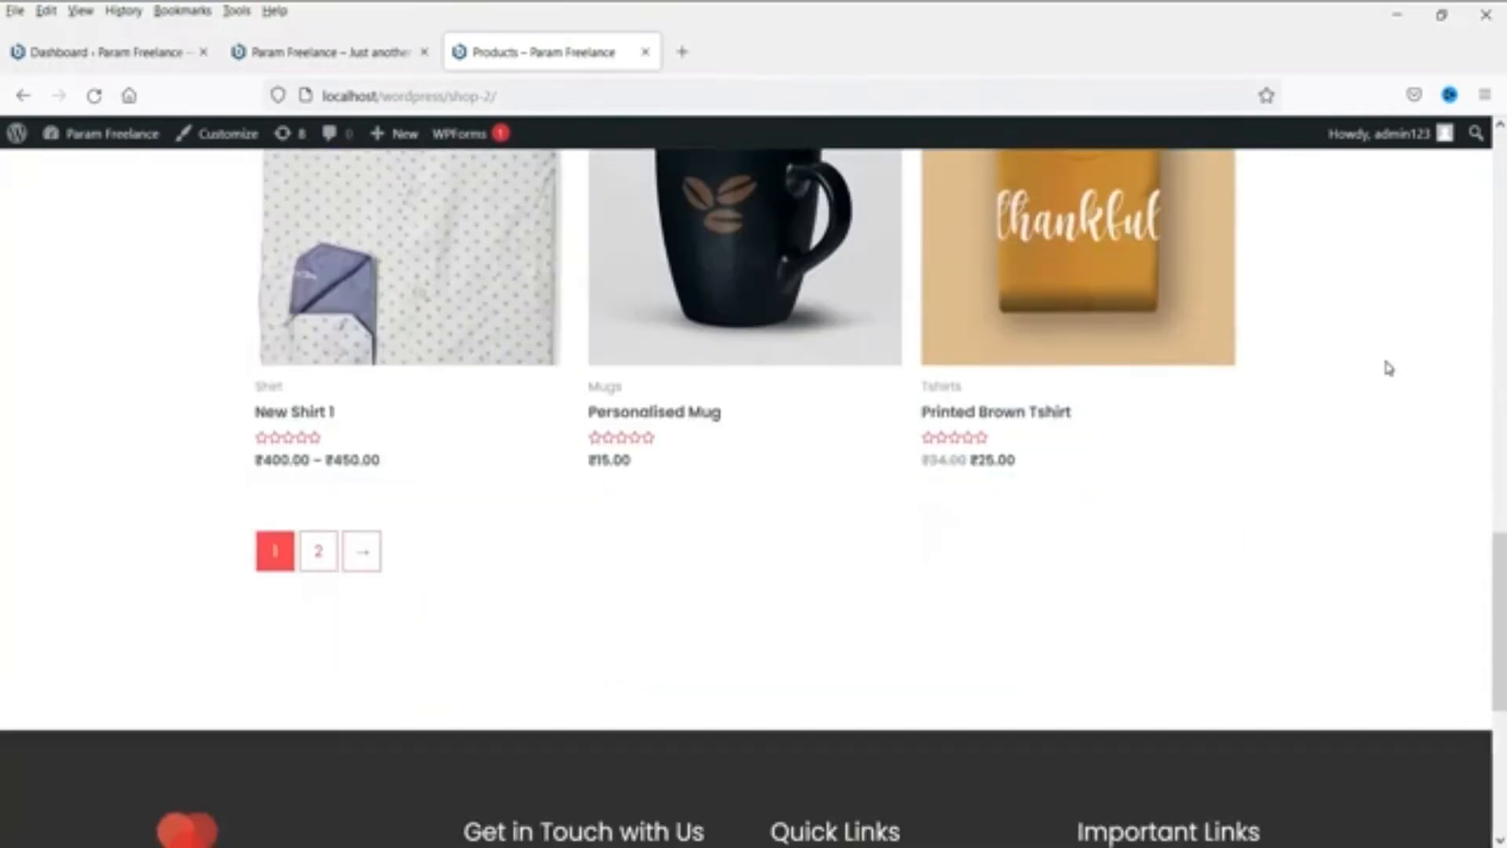
scroll(1388, 369, "up", 18)
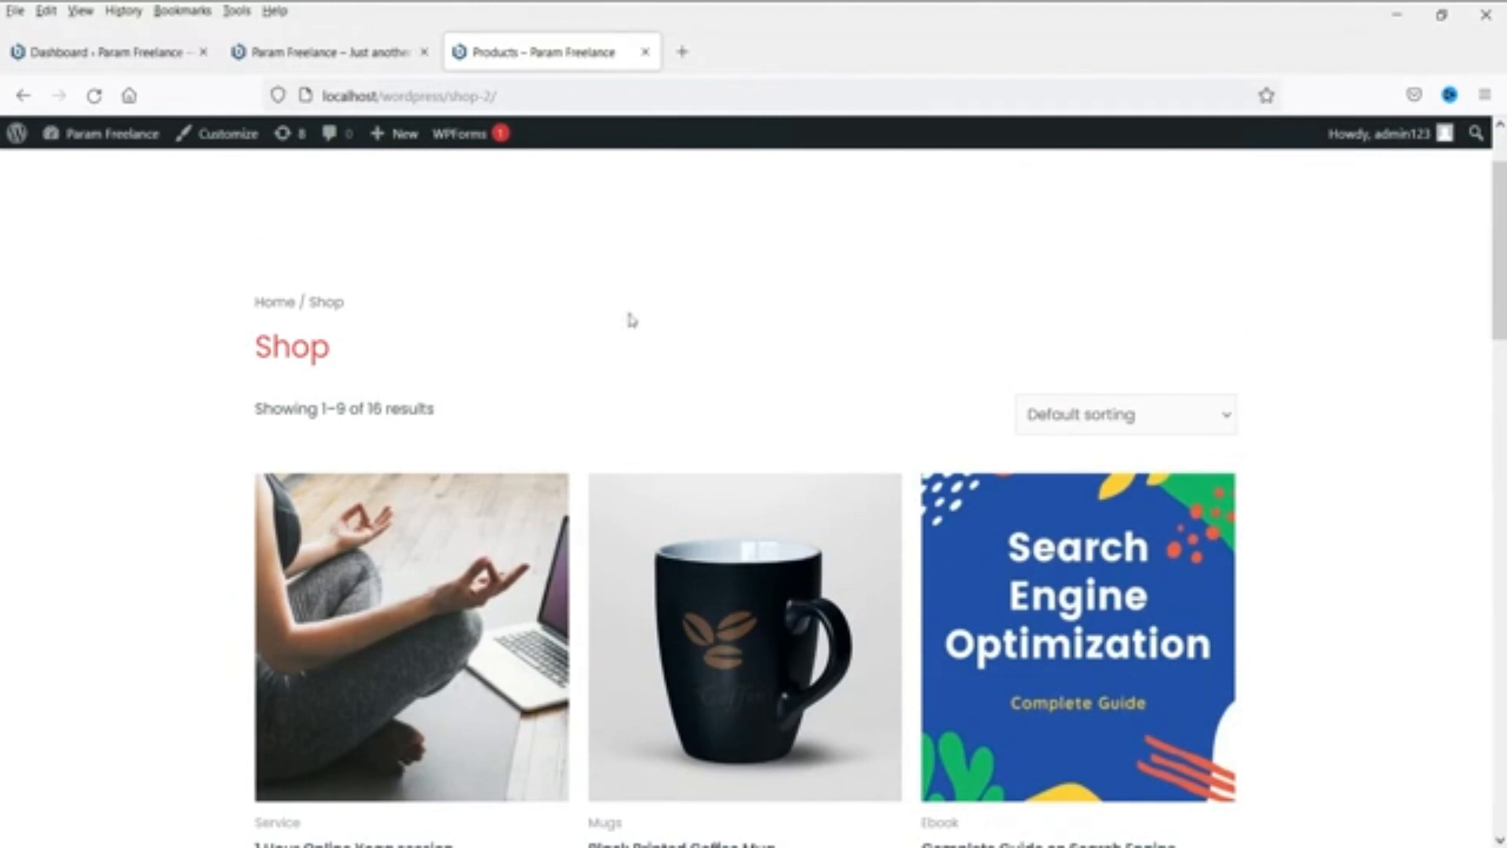
Step: Open the WooCommerce settings in the site customizer from the shop page
left_click(226, 146)
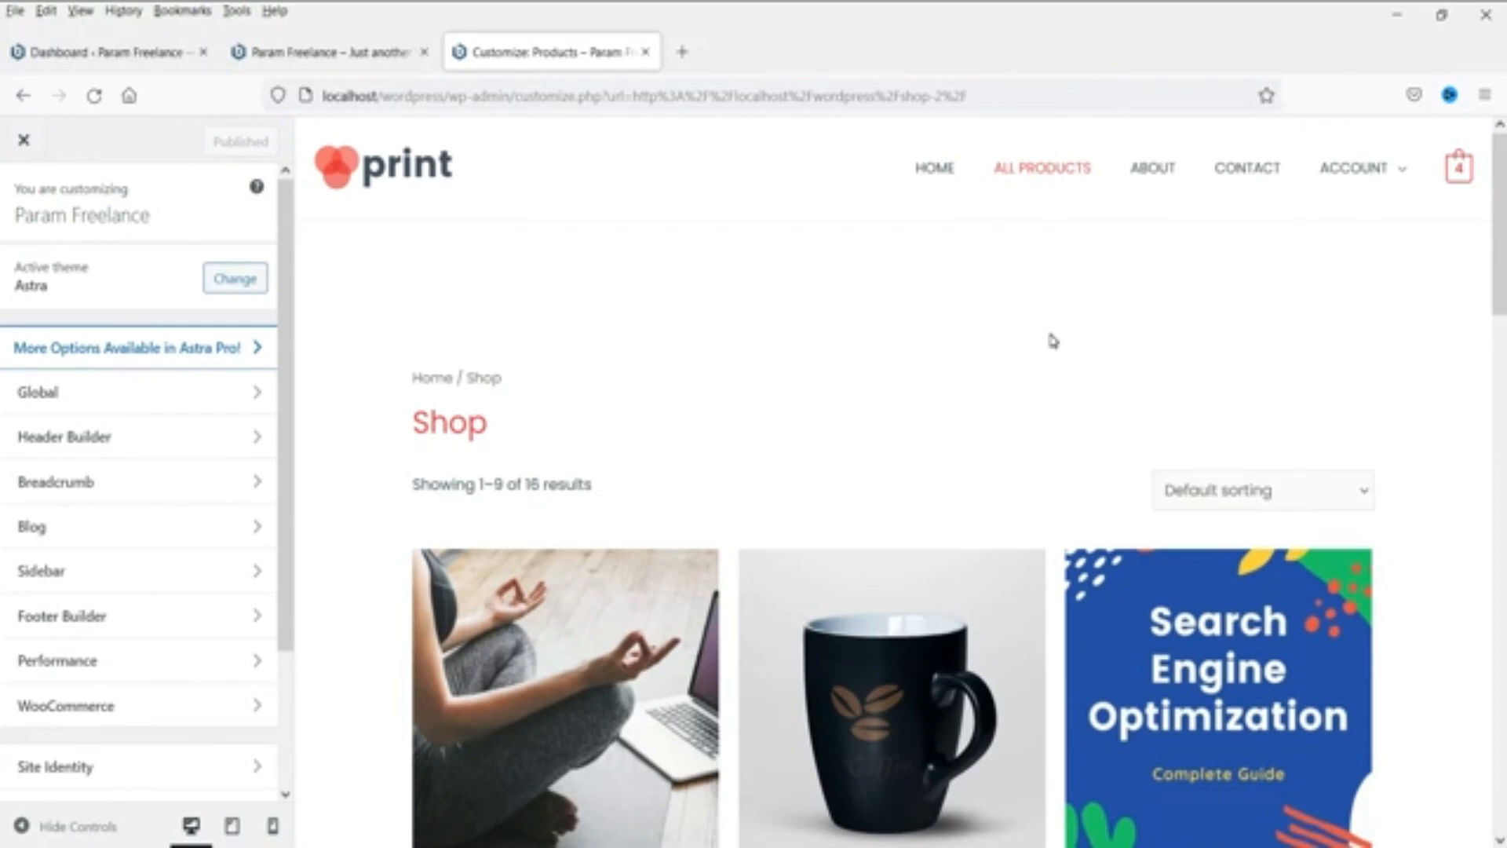
scroll(94, 393, "down", 2)
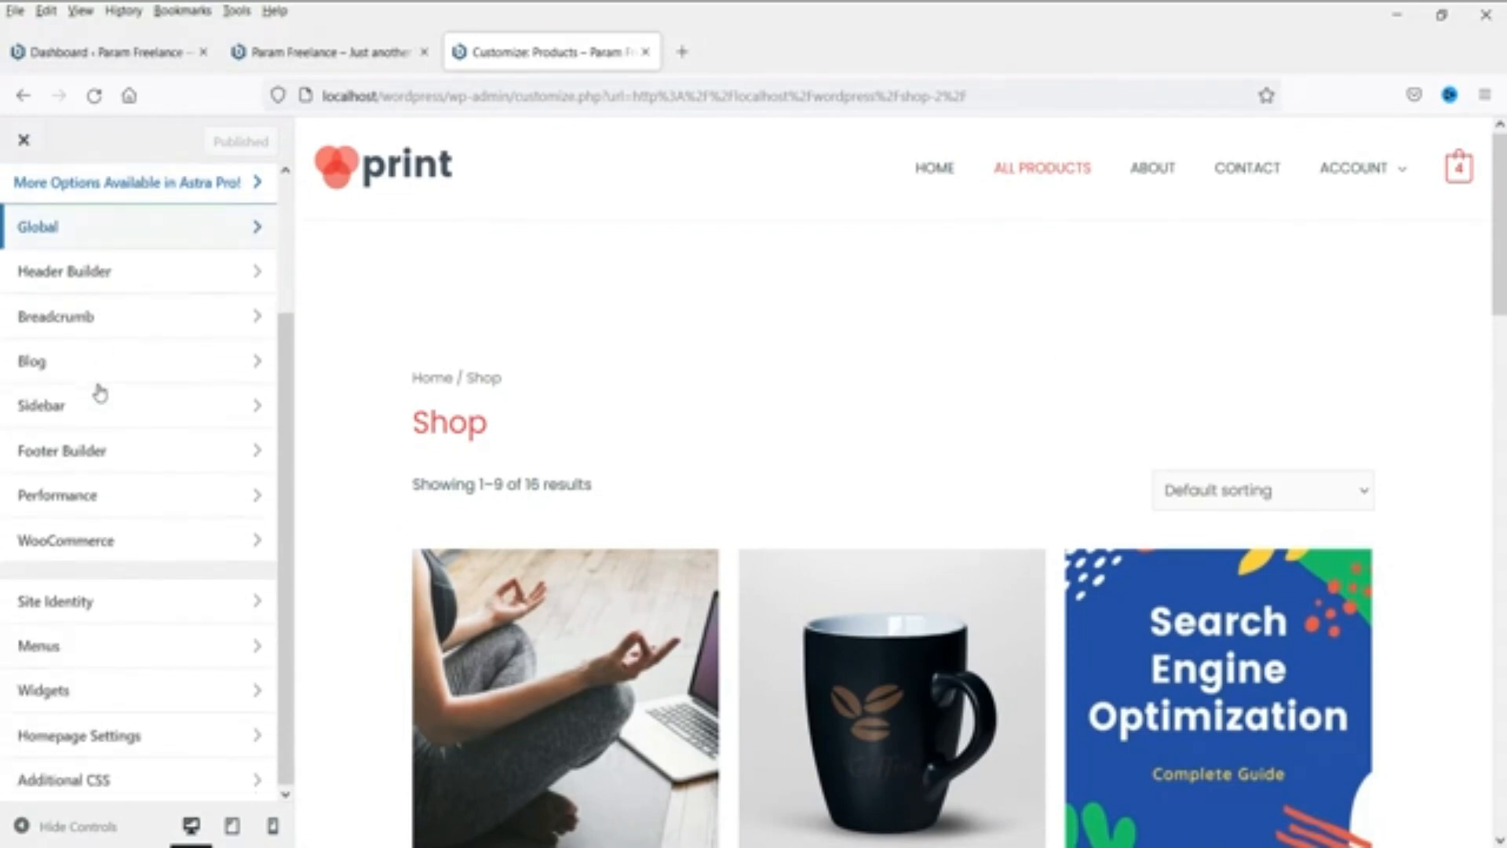
left_click(90, 542)
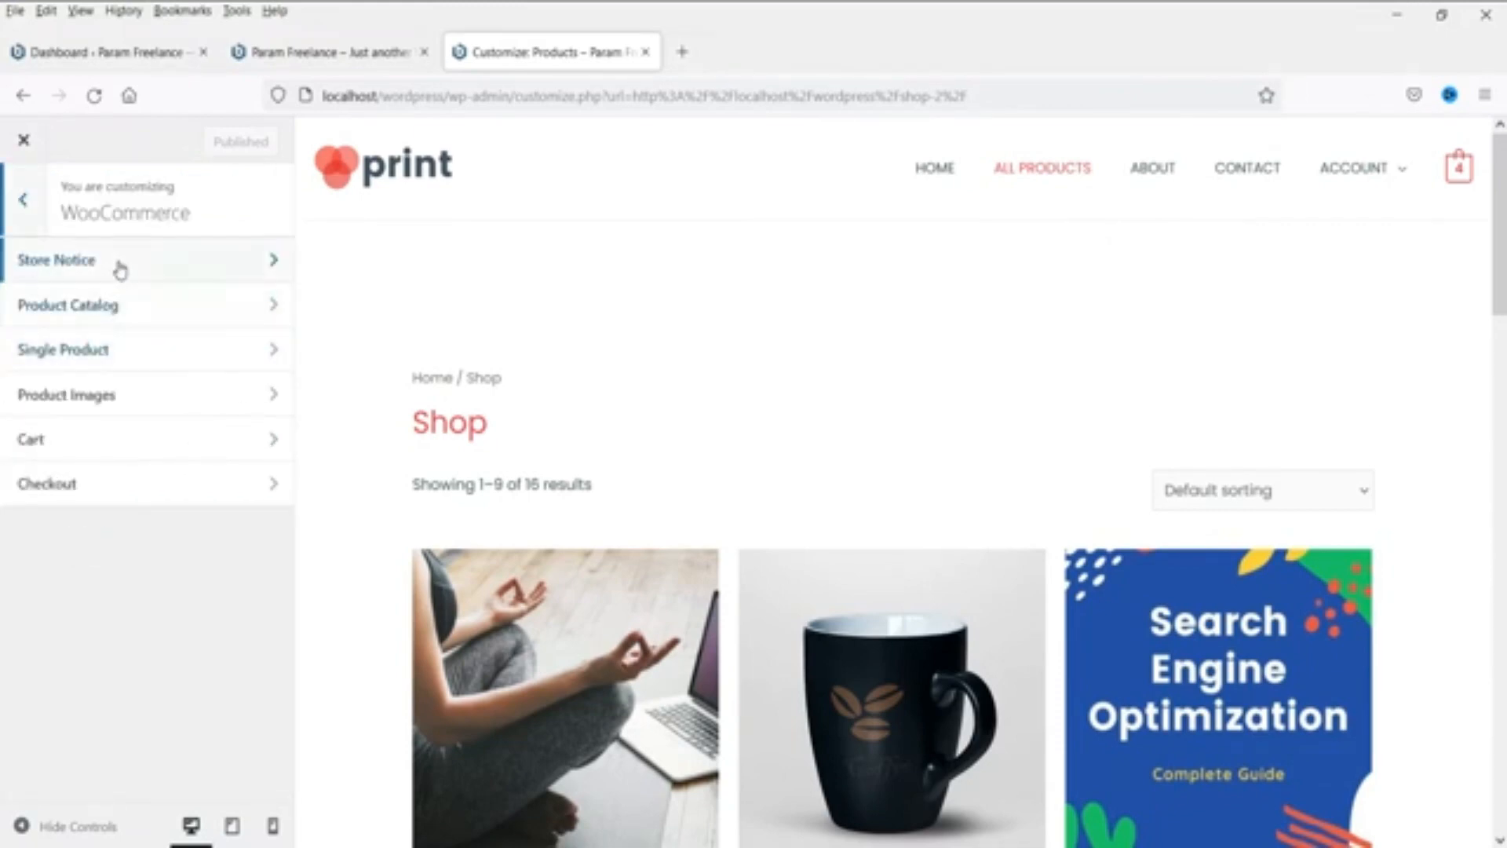
Step: Try out the store notice by enabling it in the shop preview, and disable it again
left_click(120, 269)
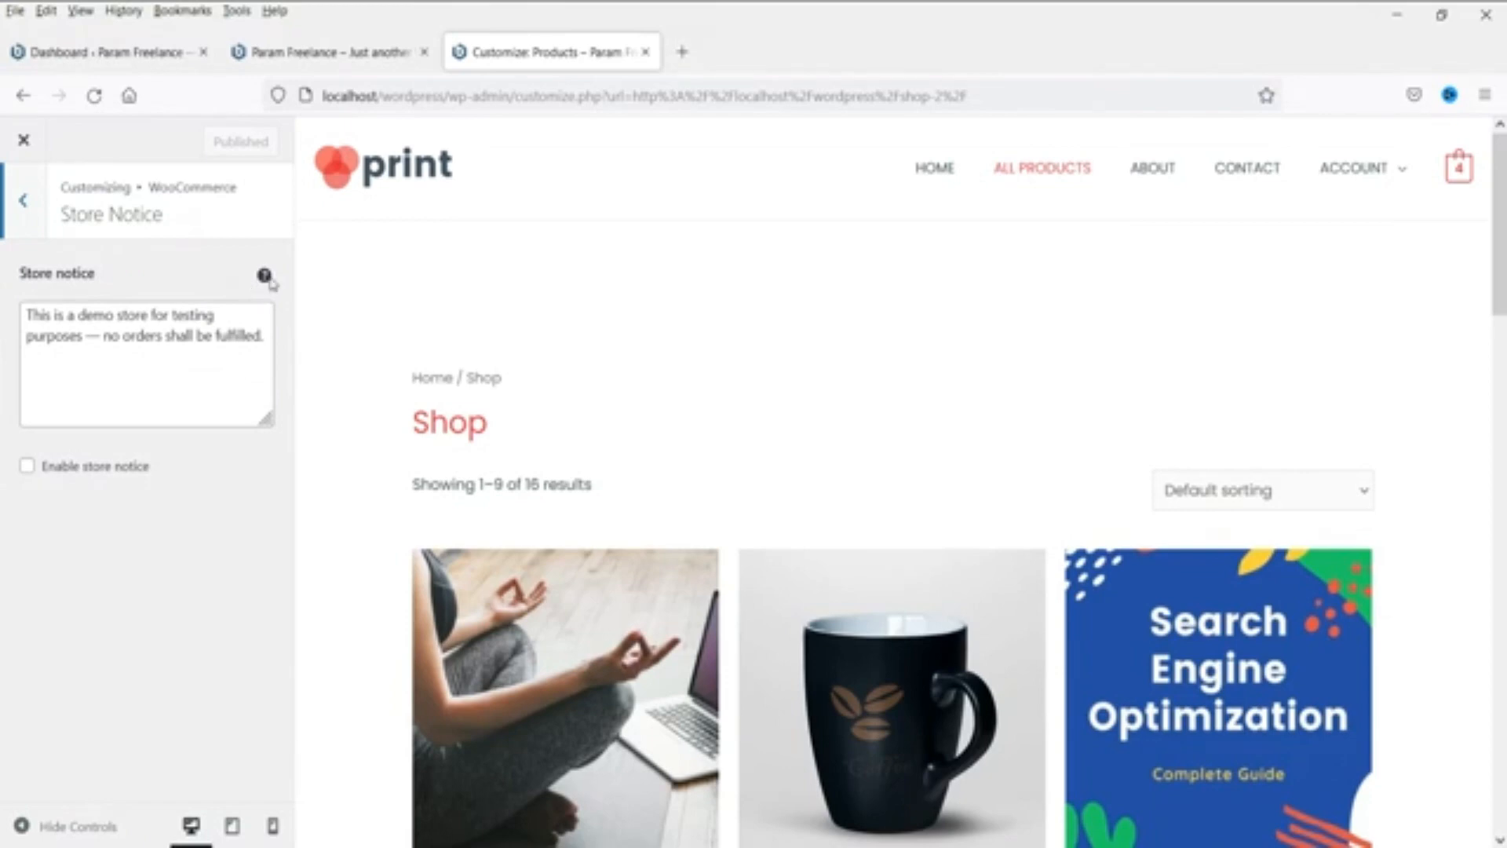
left_click(26, 465)
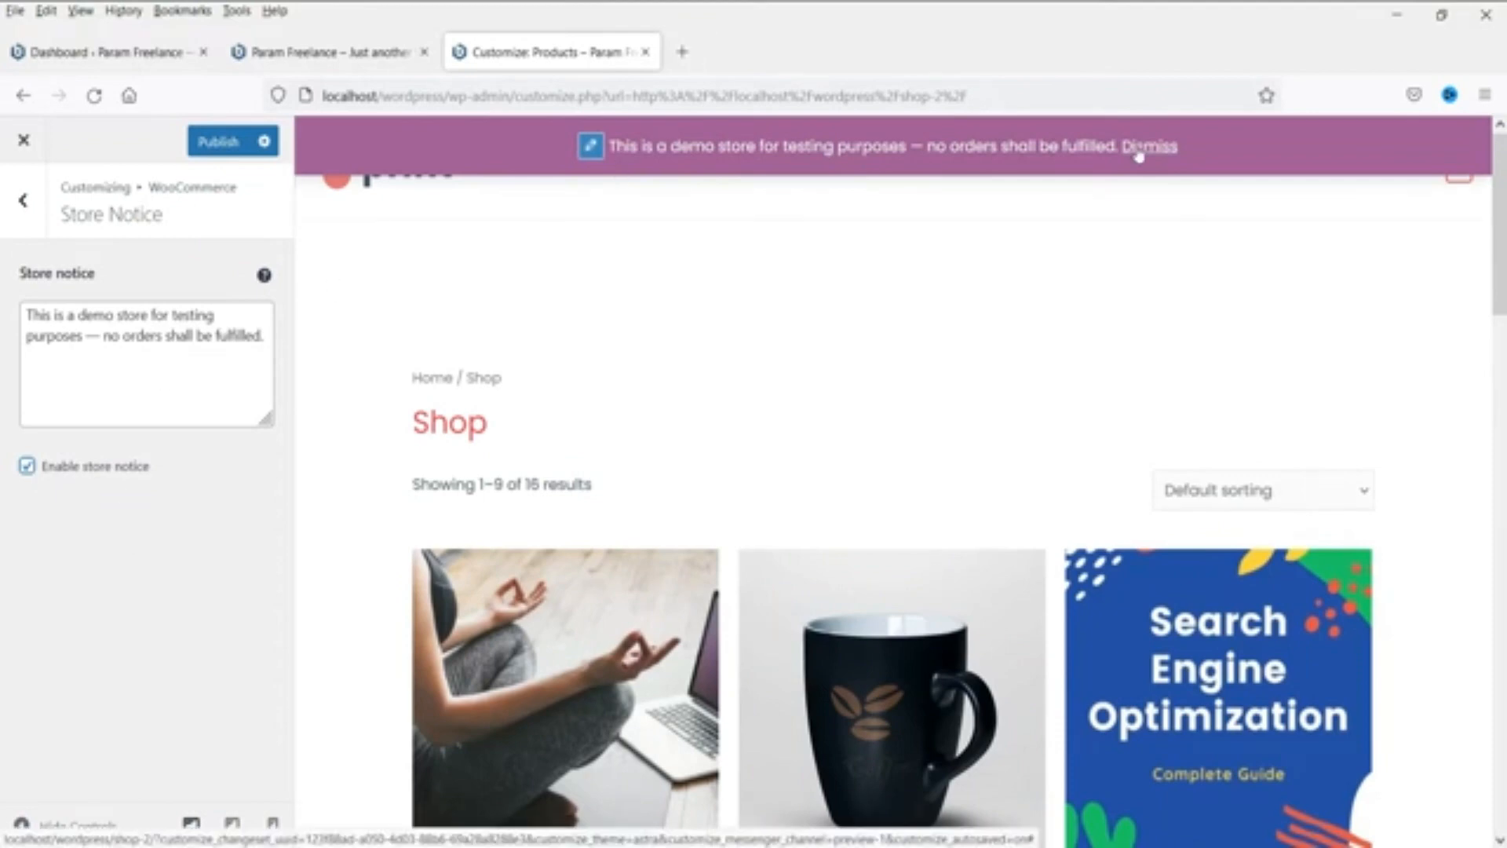
left_click(154, 332)
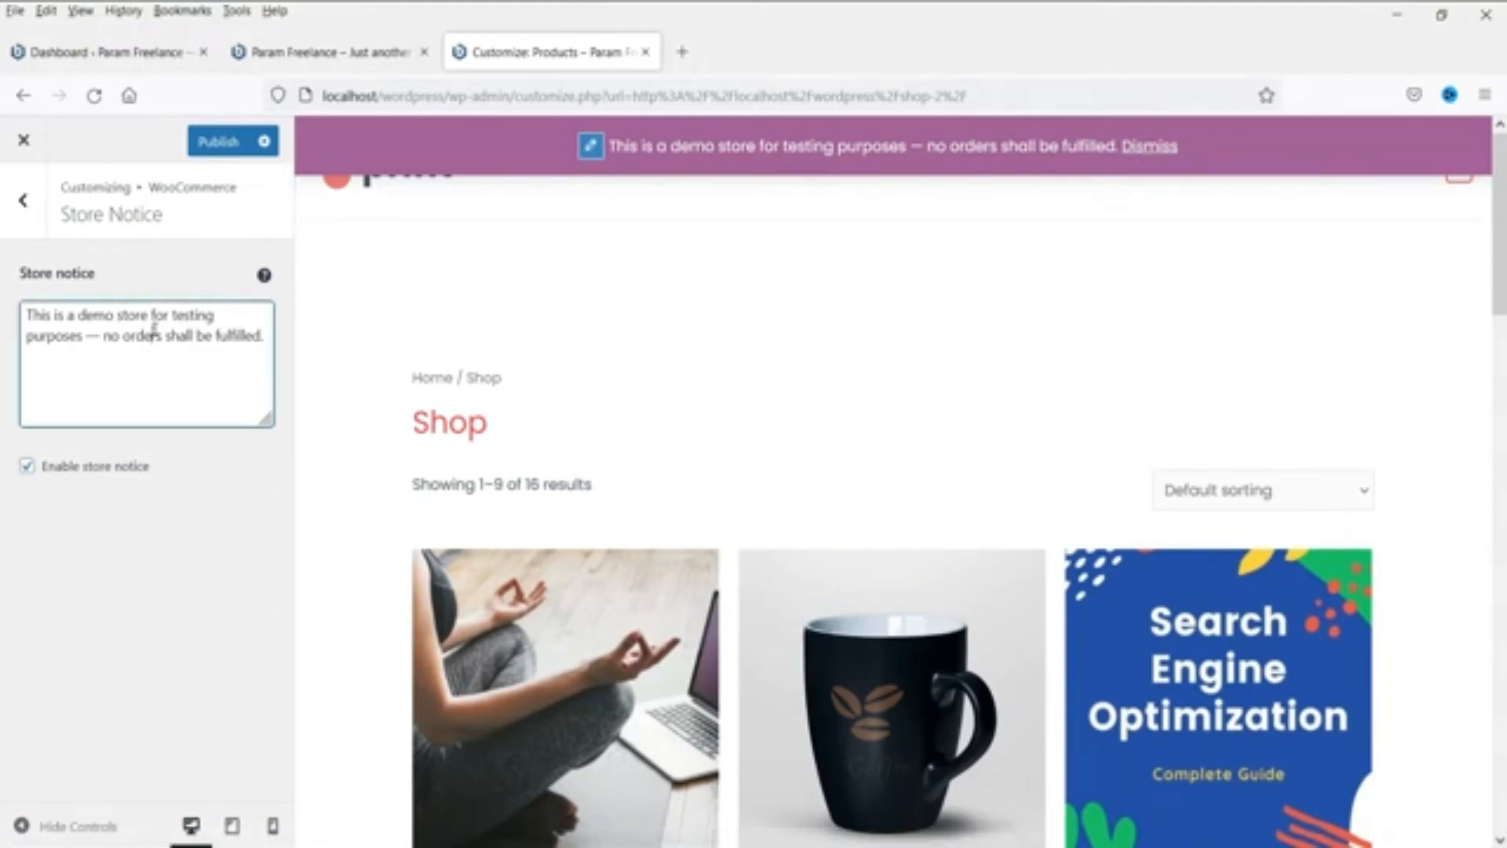
triple_click(153, 331)
left_click(154, 333)
left_click(27, 466)
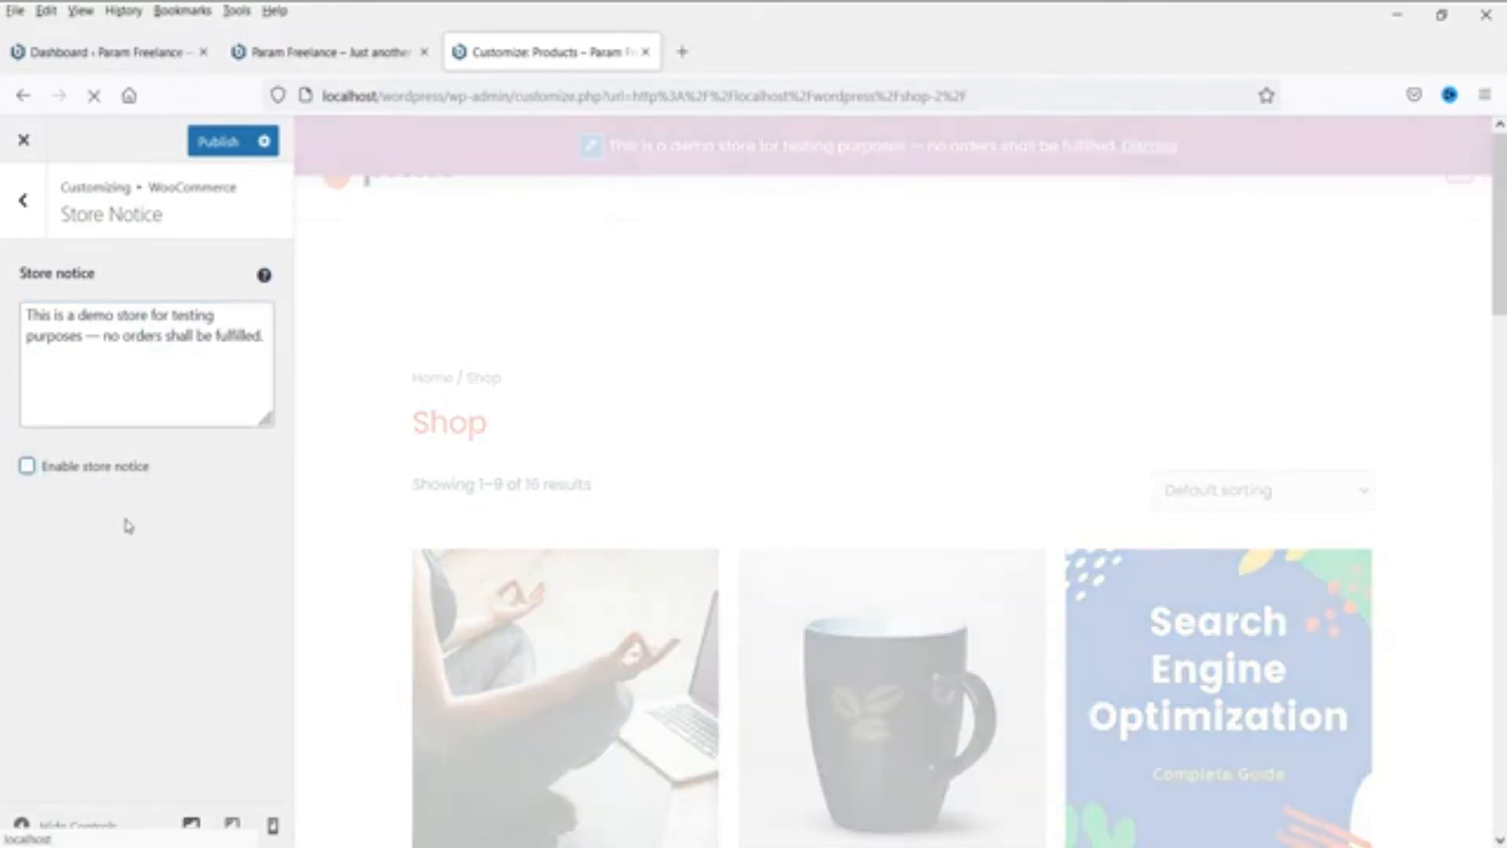
left_click(21, 200)
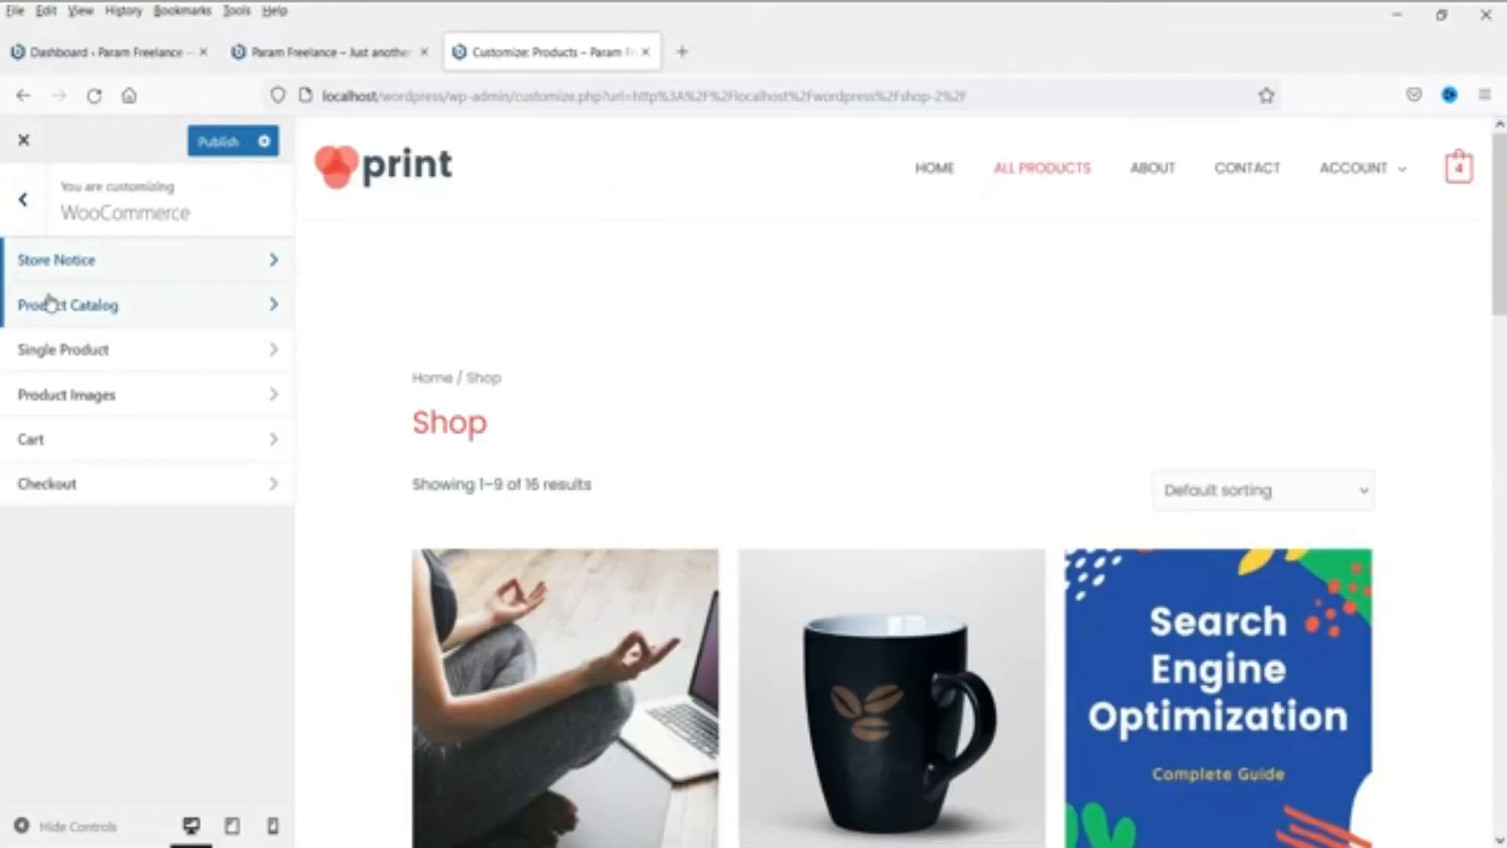
Step: Set the product catalog's shop page display to "Show categories" and publish the change
left_click(97, 305)
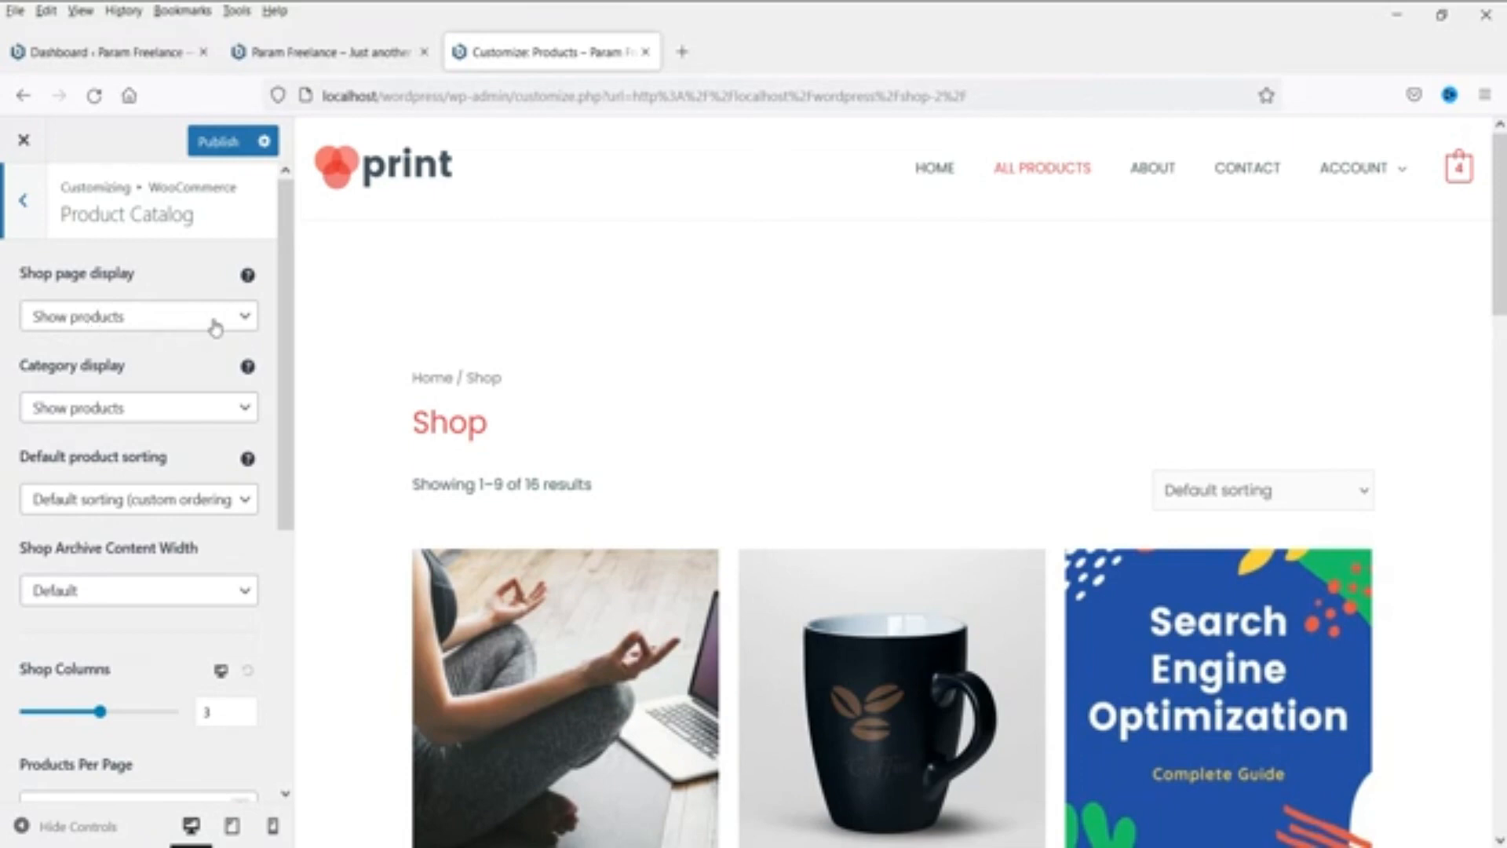
left_click(214, 322)
left_click(186, 379)
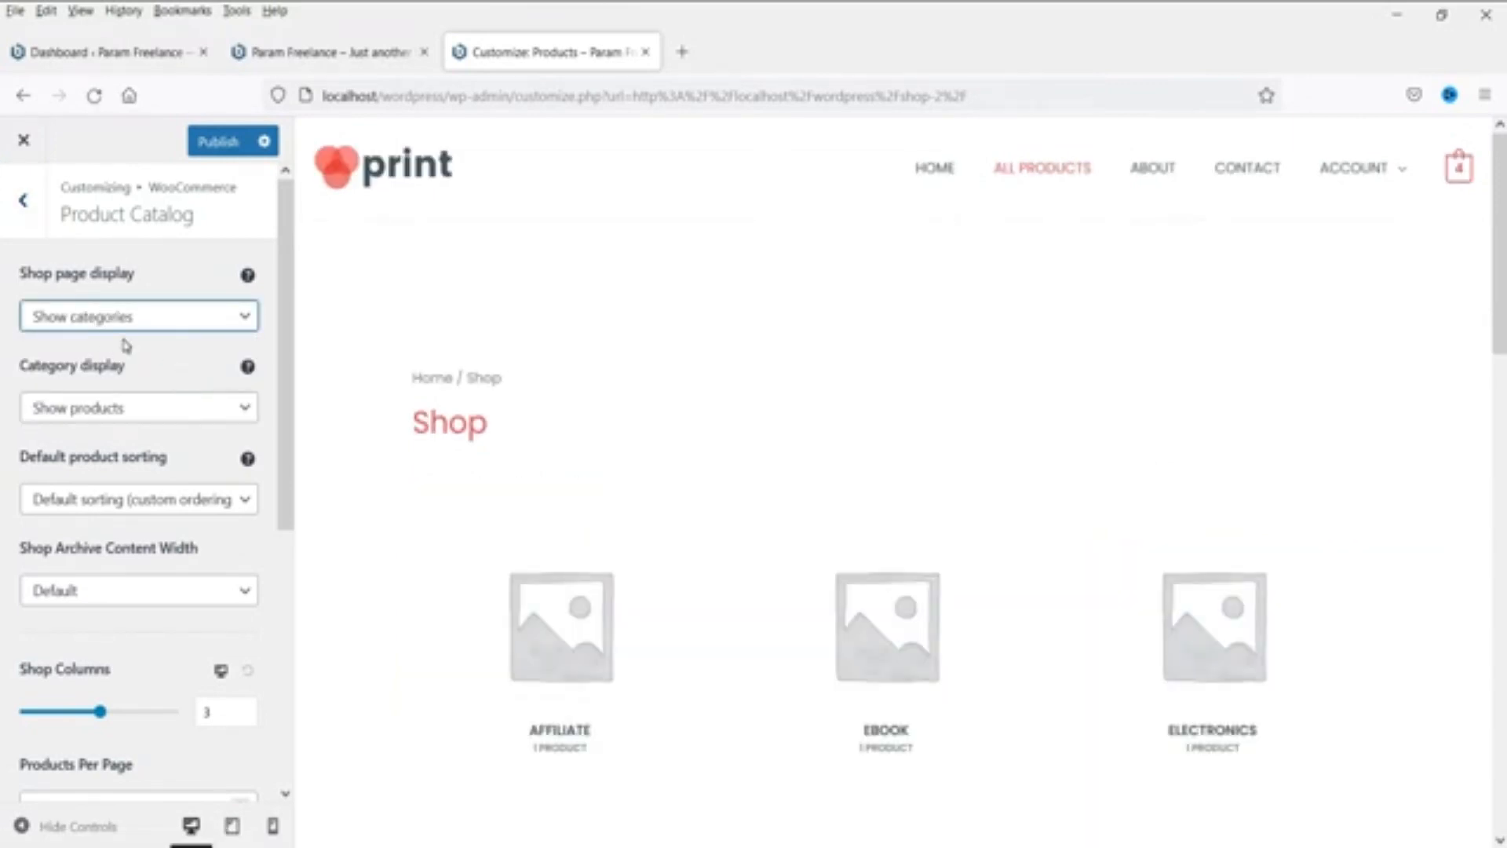
scroll(908, 420, "down", 4)
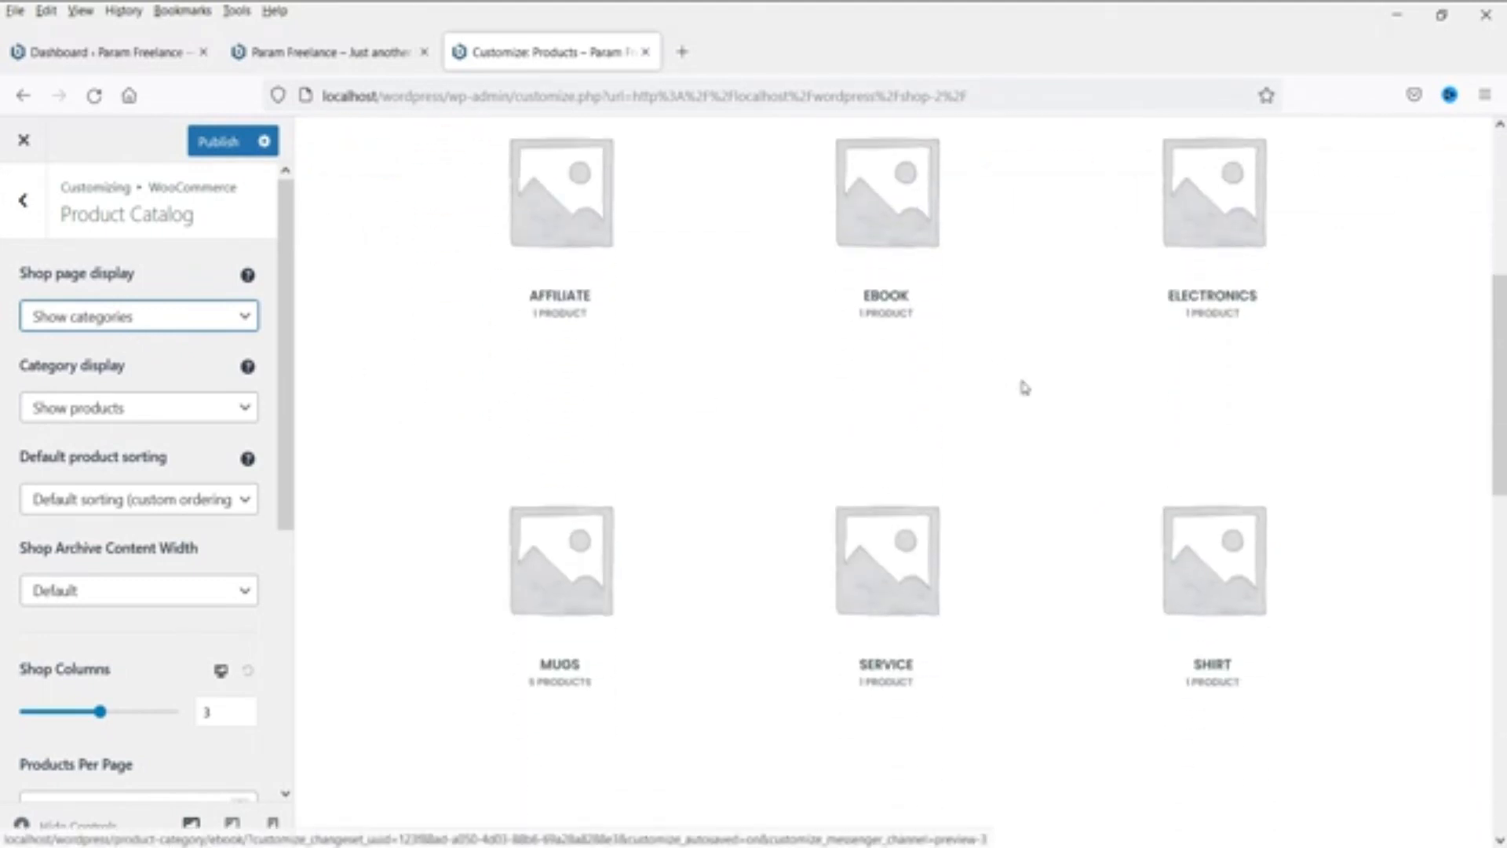
scroll(1025, 388, "up", 4)
left_click(217, 141)
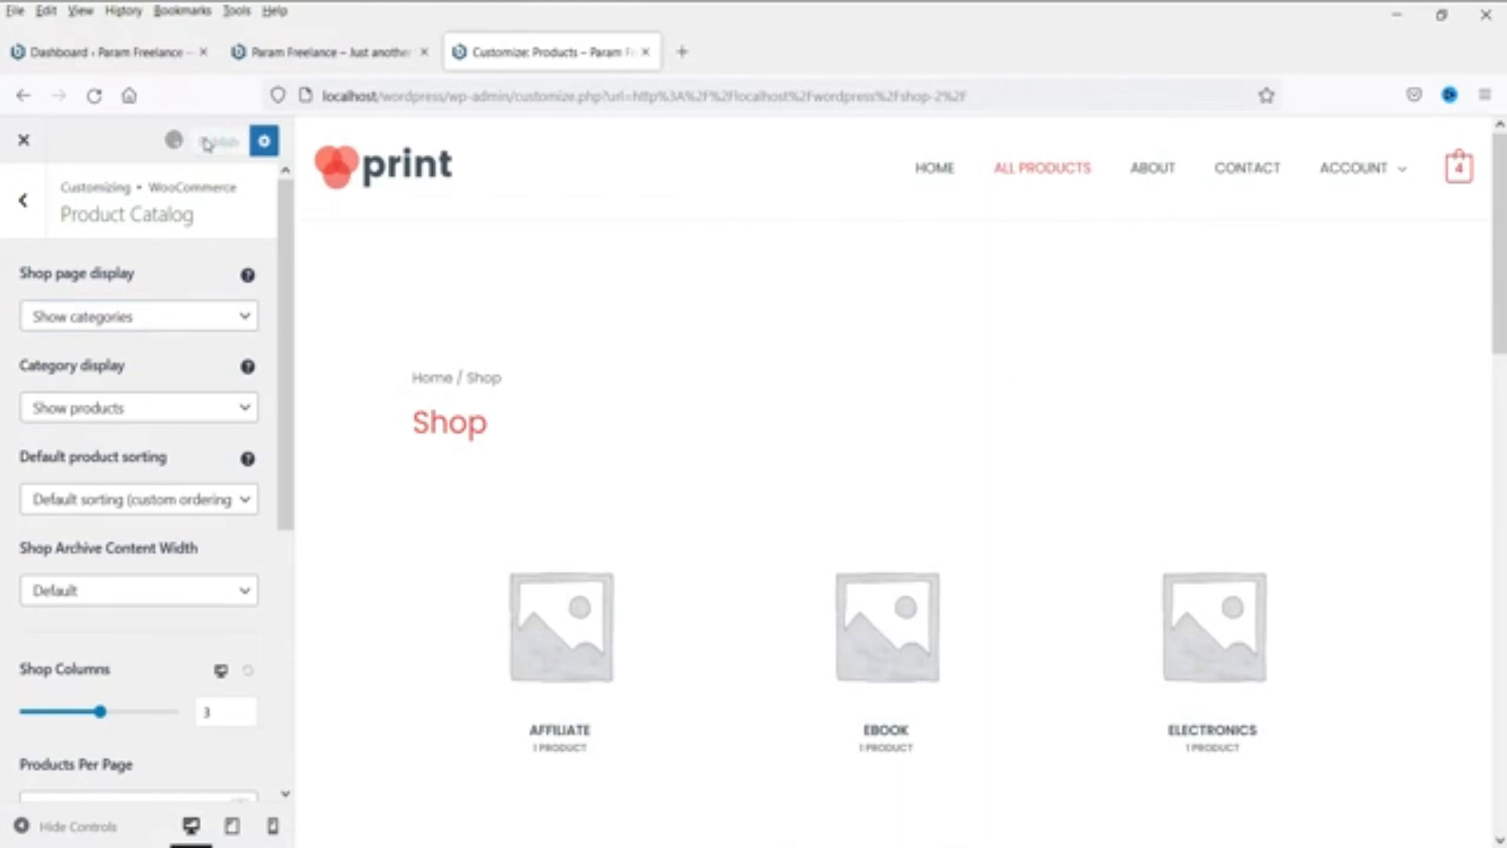
Step: Check the category display on the live site's All Products page
left_click(332, 52)
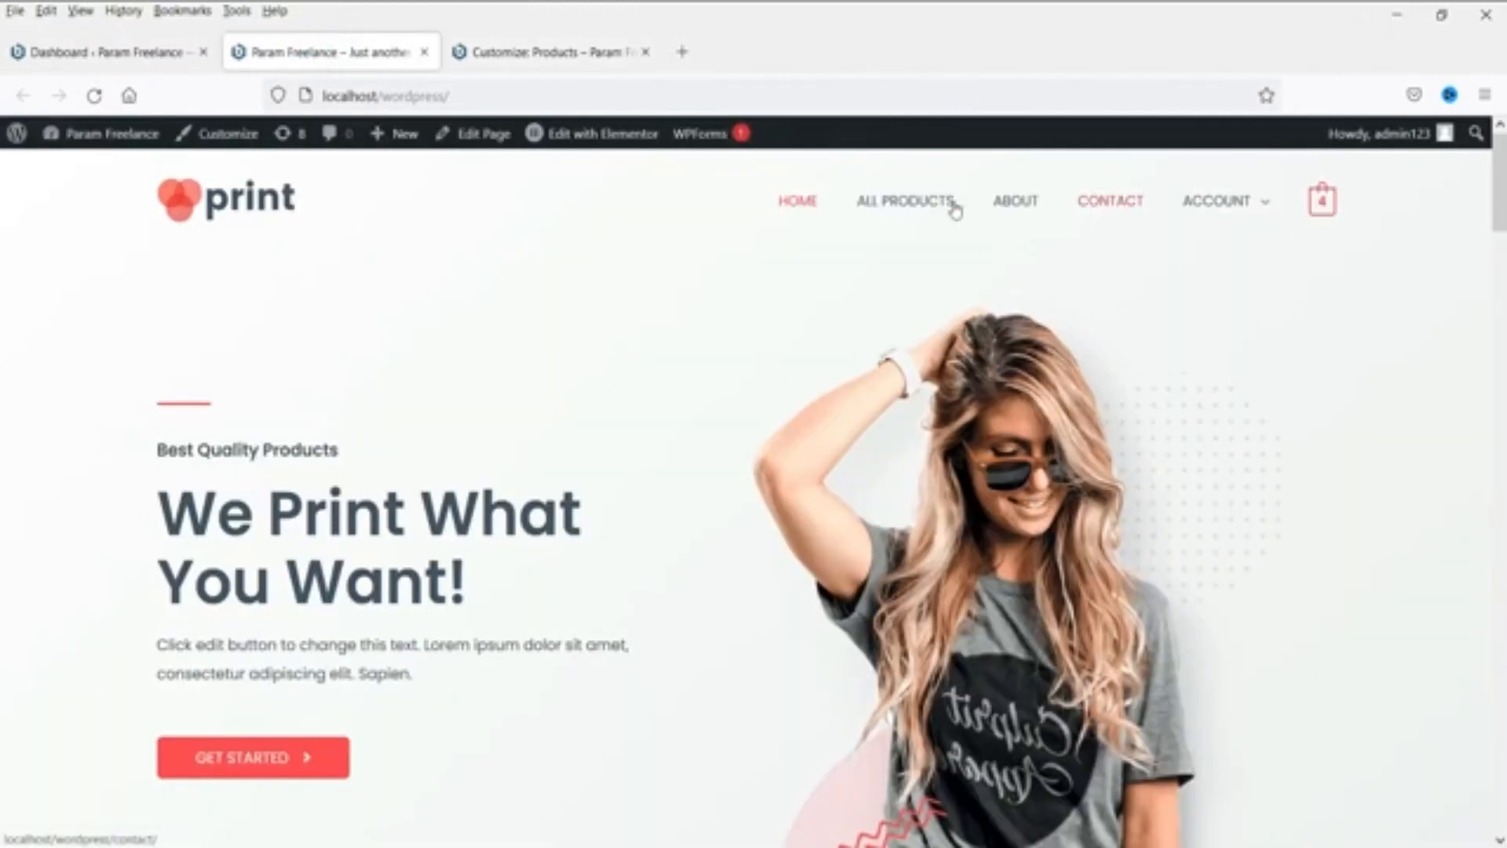
left_click(927, 205)
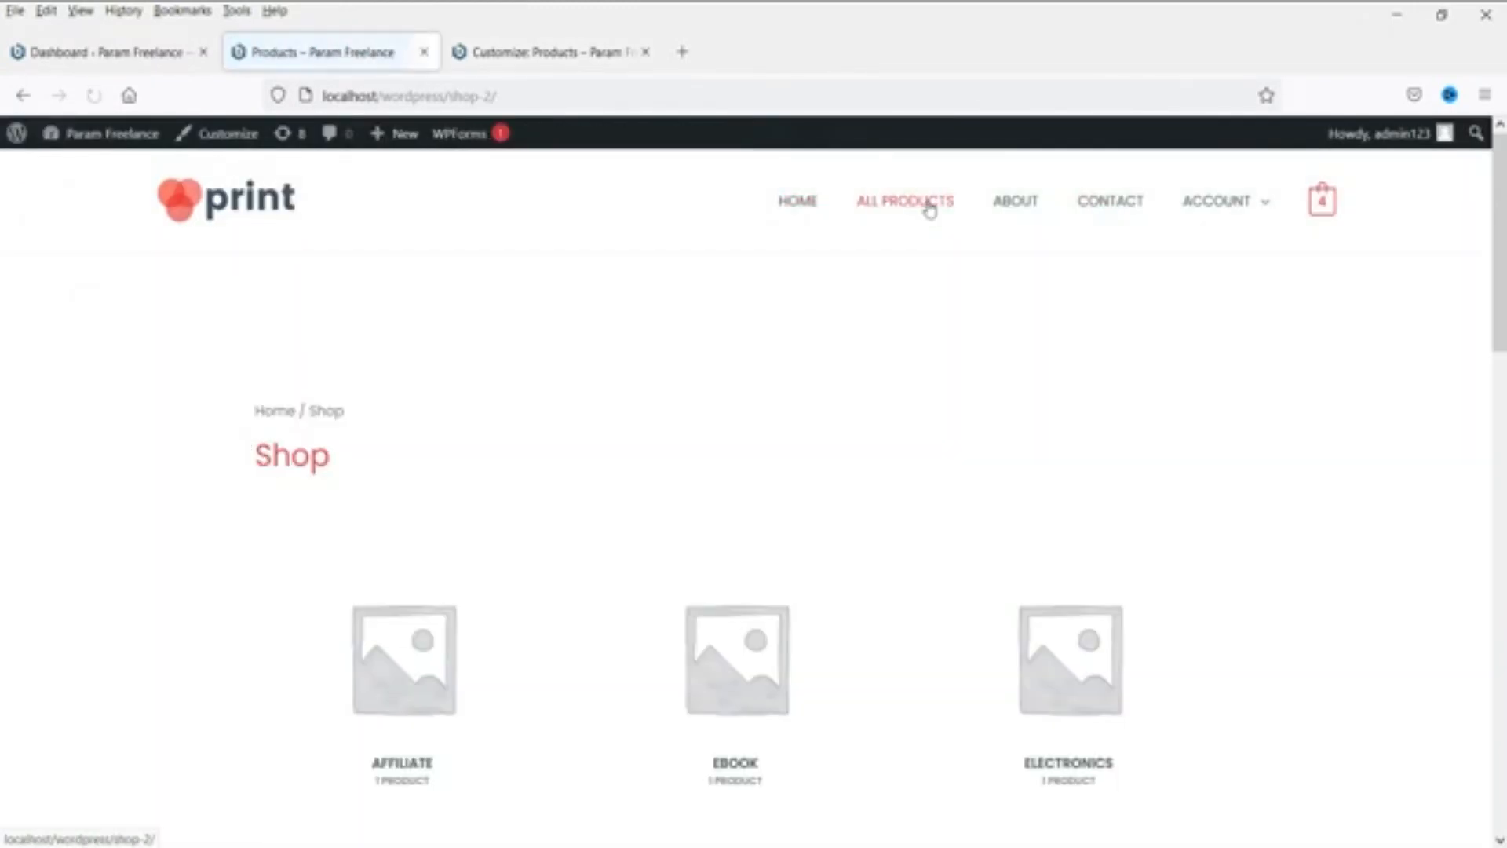
scroll(1049, 407, "down", 10)
scroll(1054, 454, "up", 10)
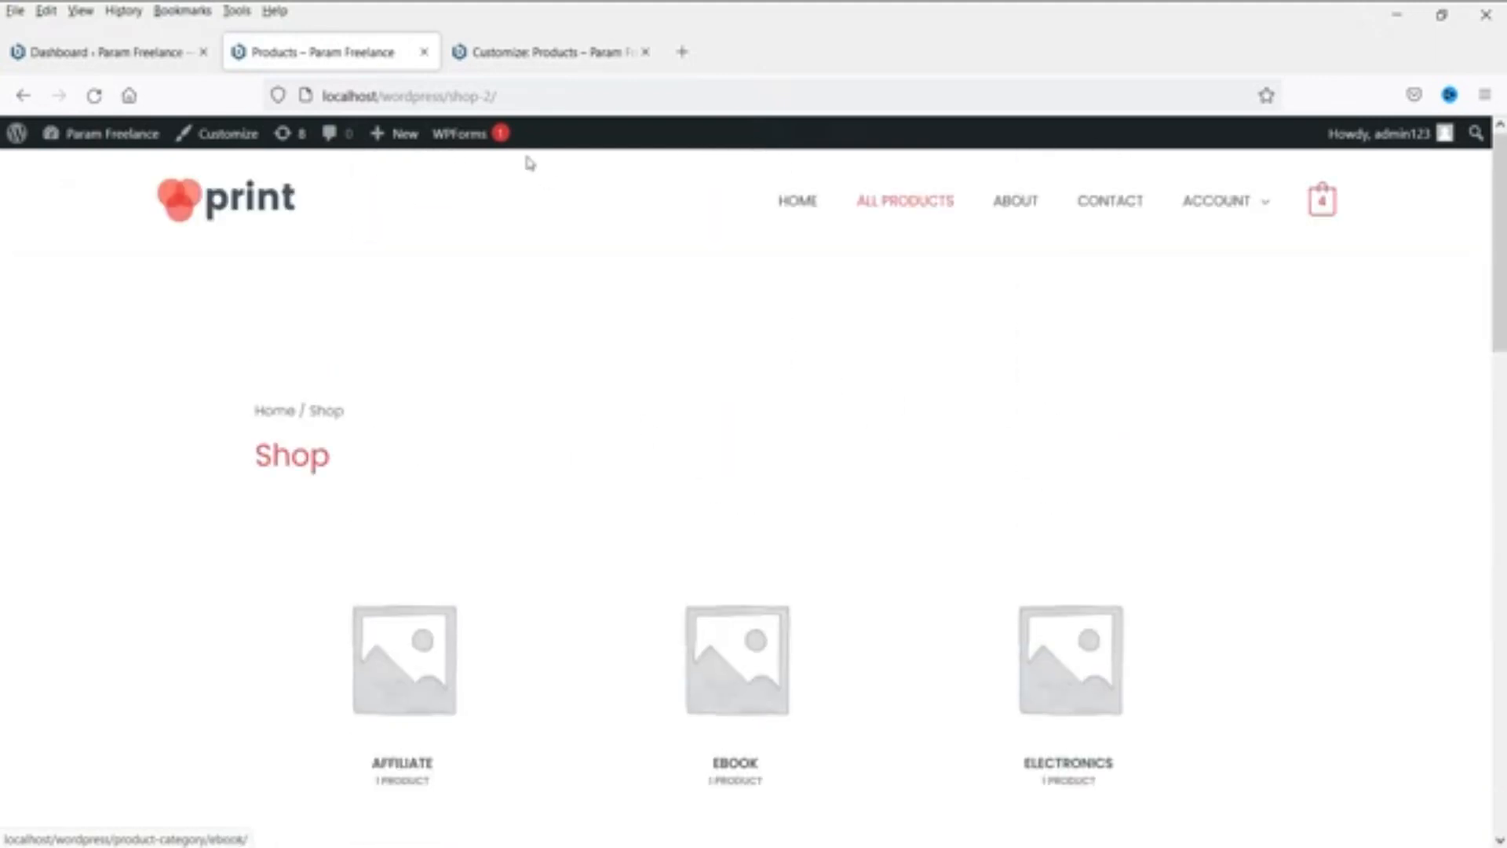
scroll(868, 461, "down", 2)
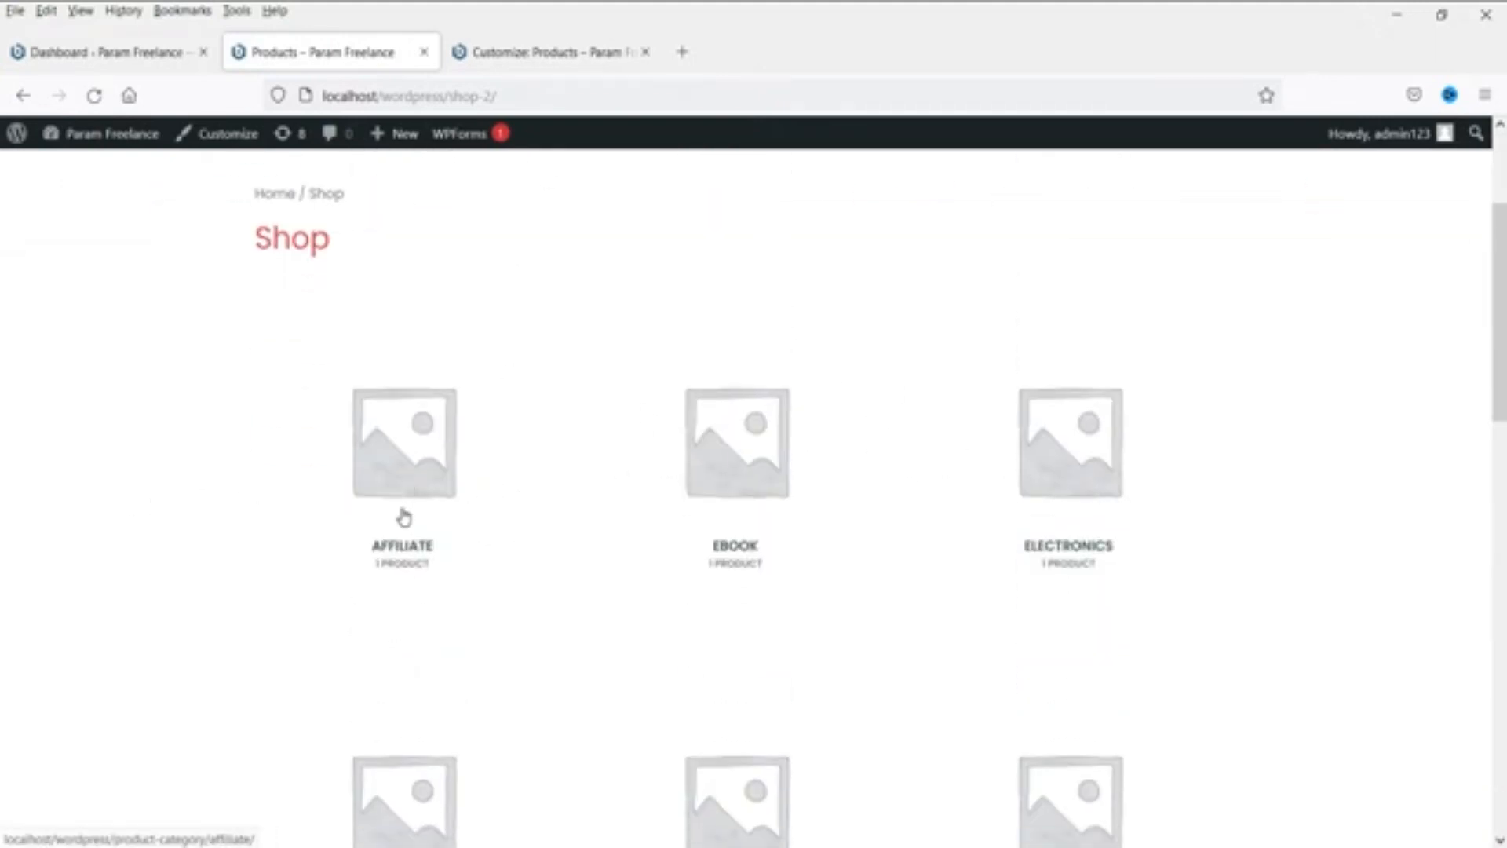
Step: Set the Semrush free trial image as the affiliate product category's thumbnail, update the category and reload the shop page
left_click(101, 50)
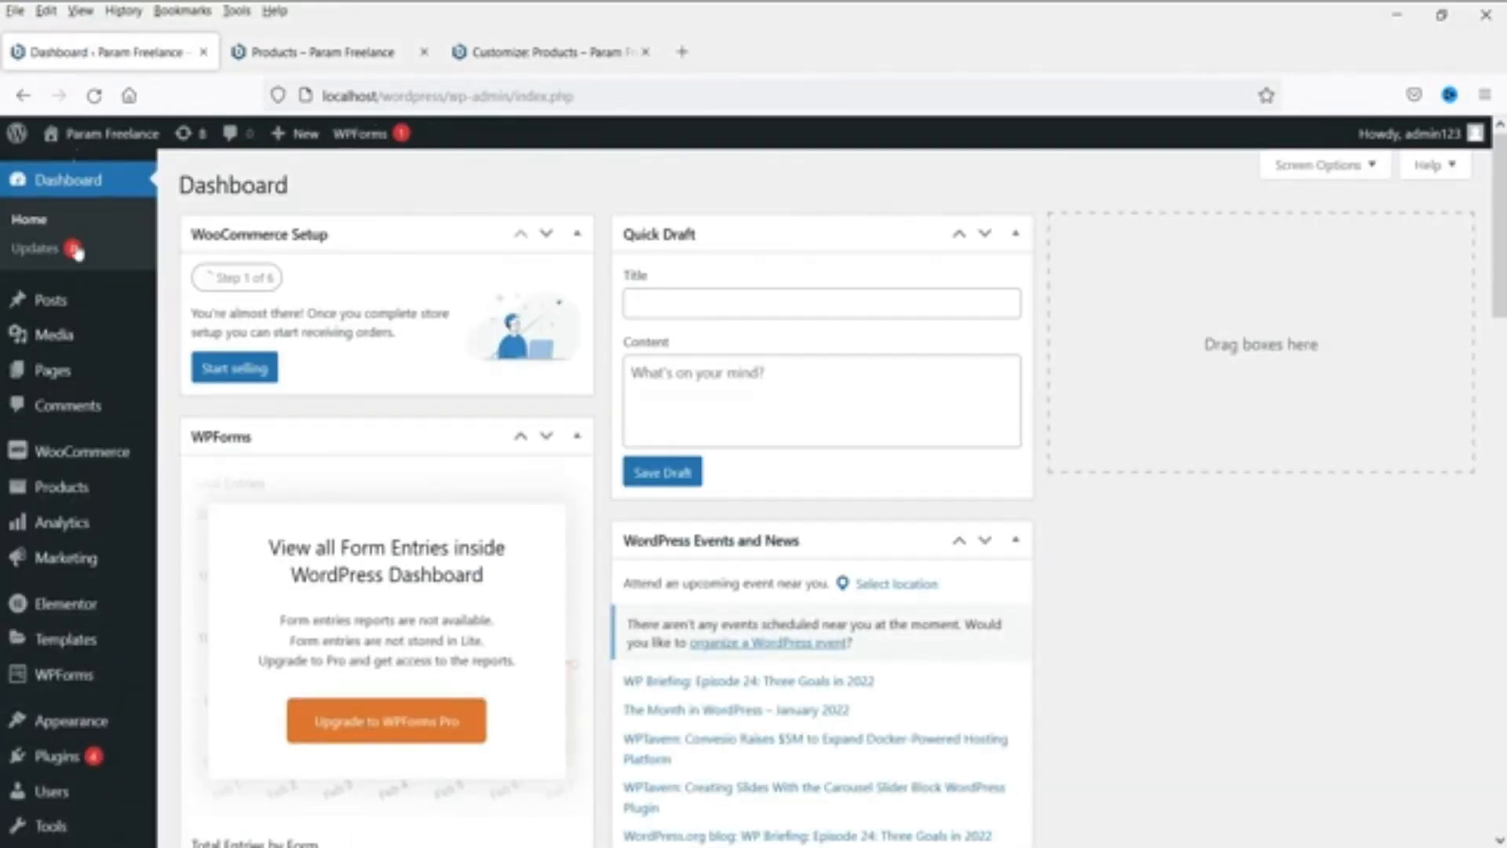
mouse_move(54, 491)
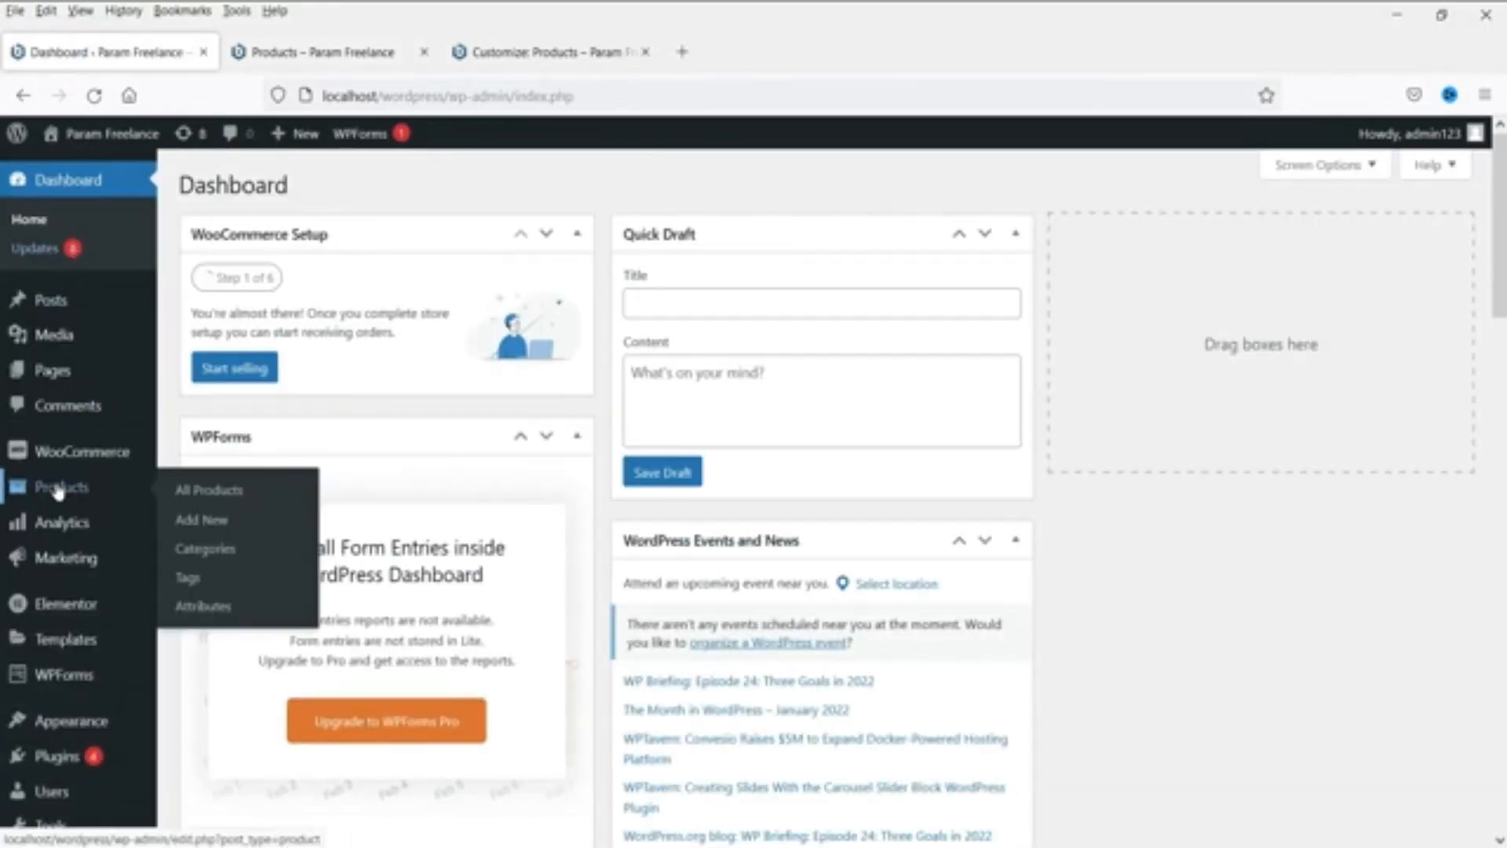
left_click(214, 558)
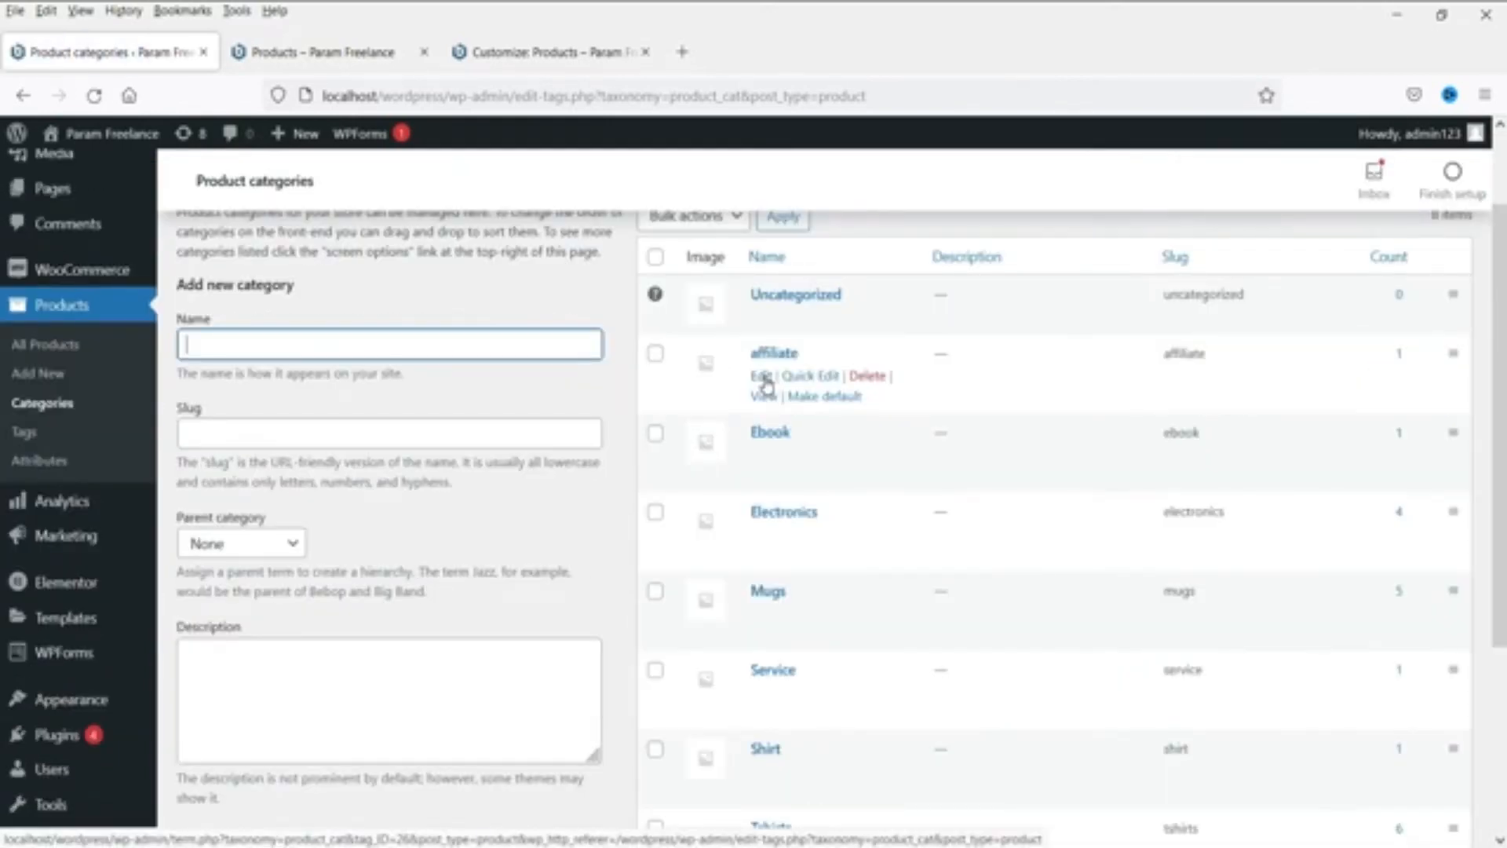
left_click(763, 376)
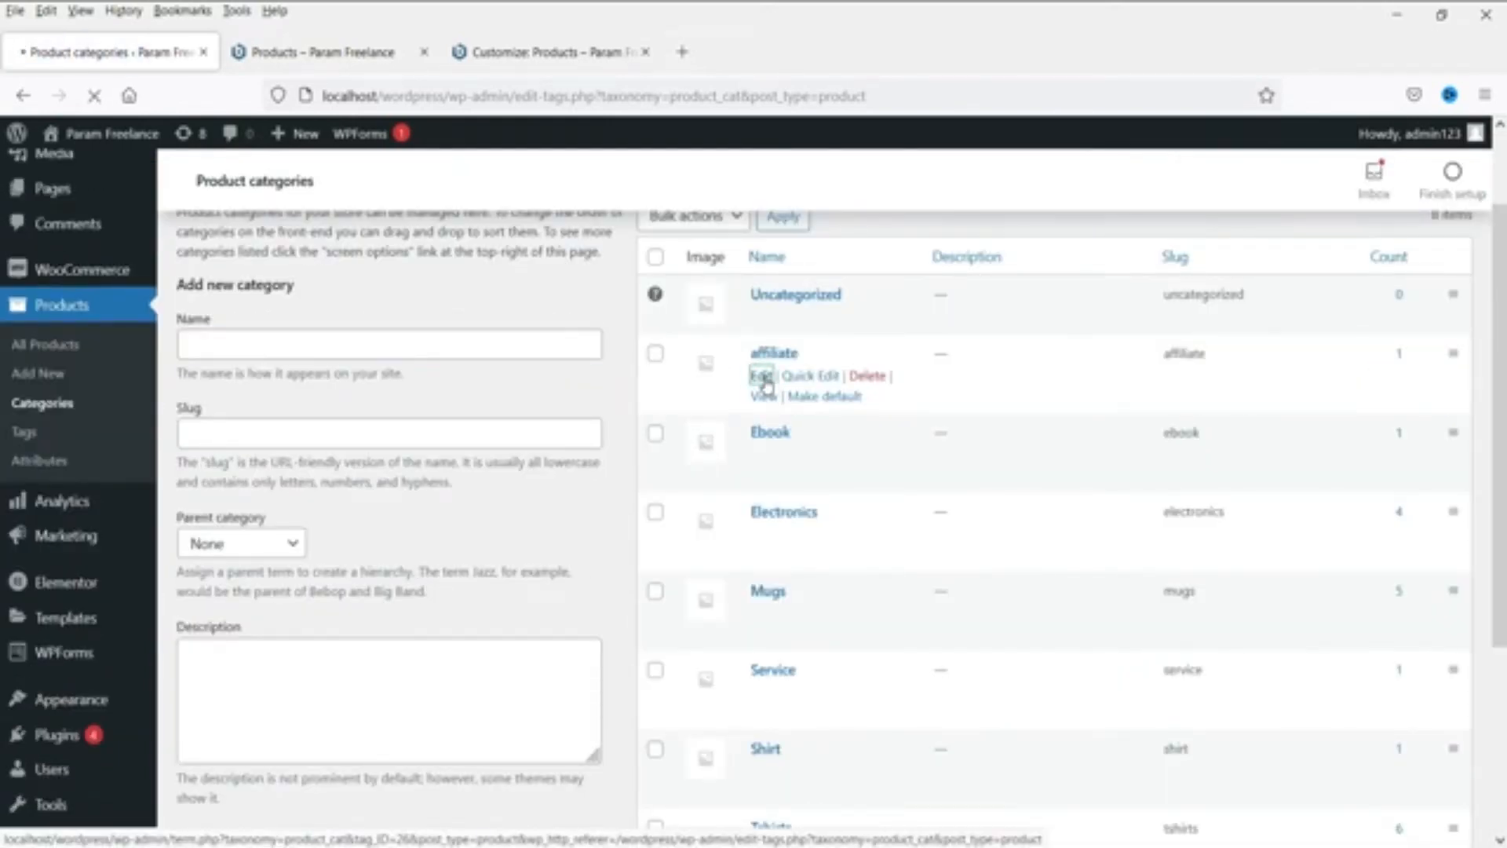
scroll(409, 576, "down", 3)
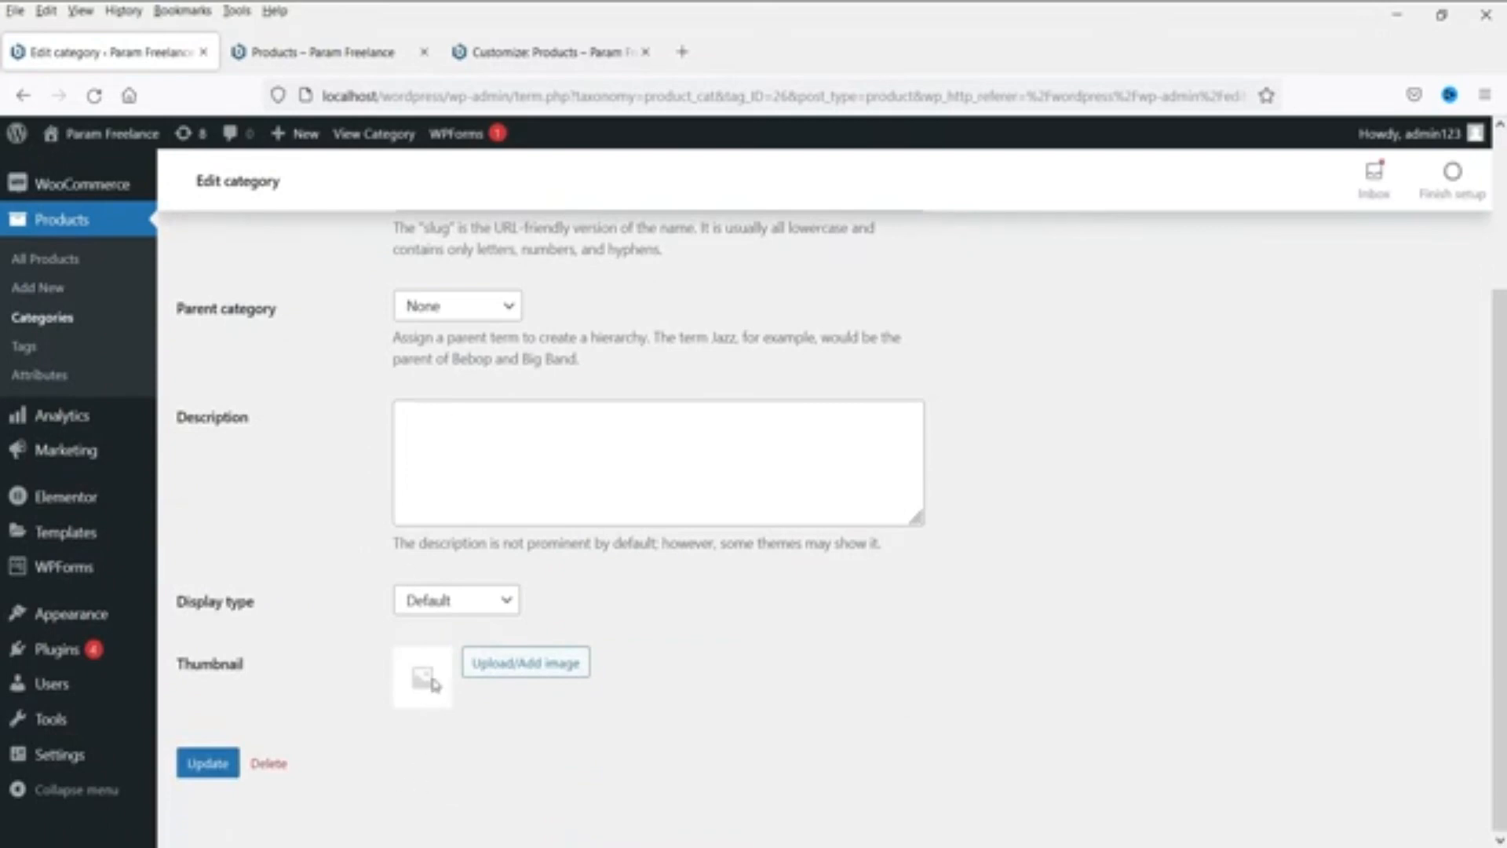
left_click(522, 668)
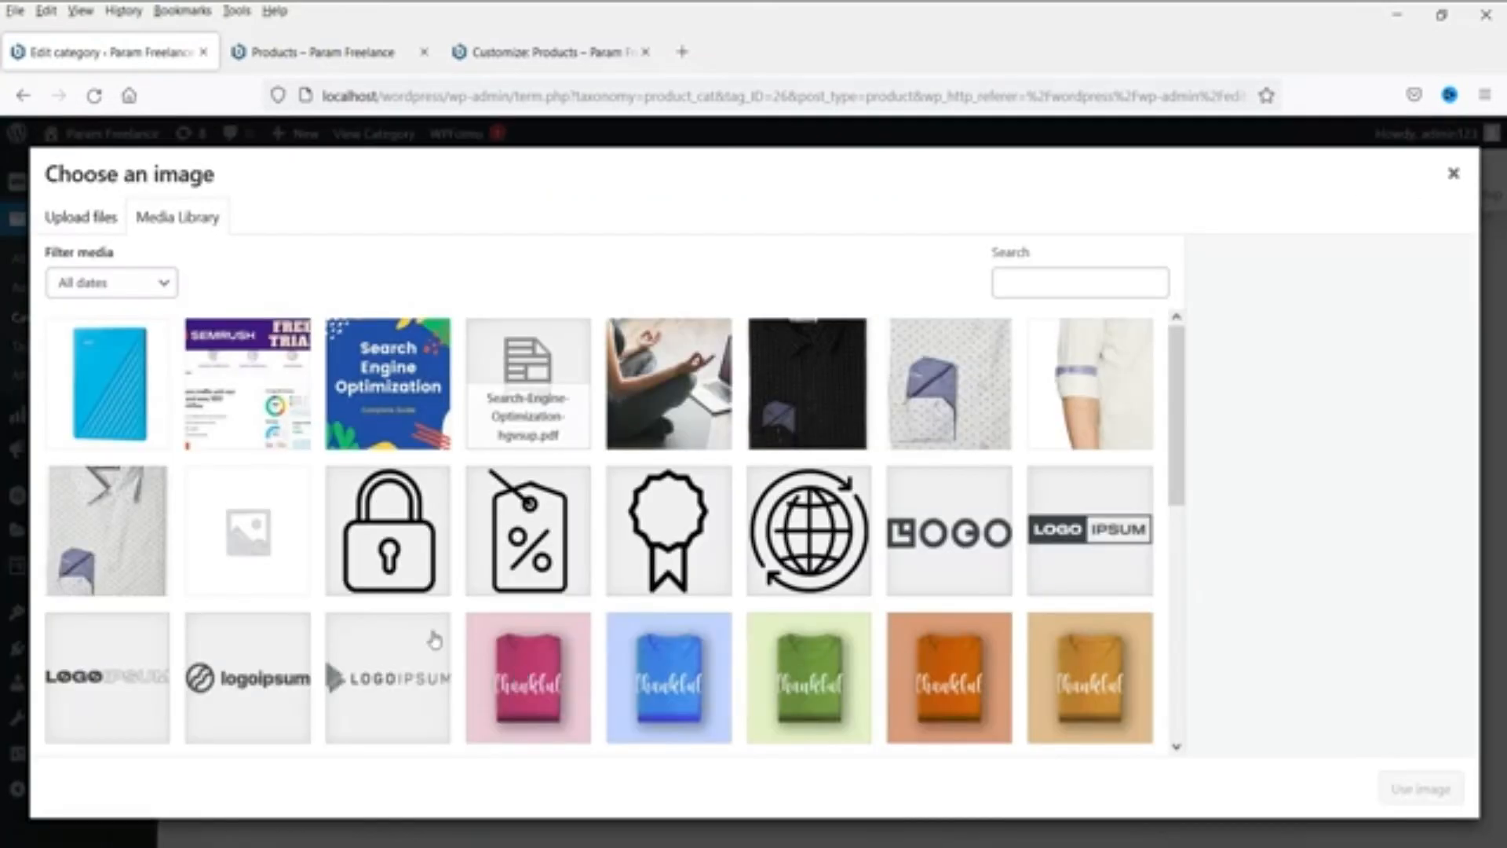
left_click(252, 401)
left_click(1417, 793)
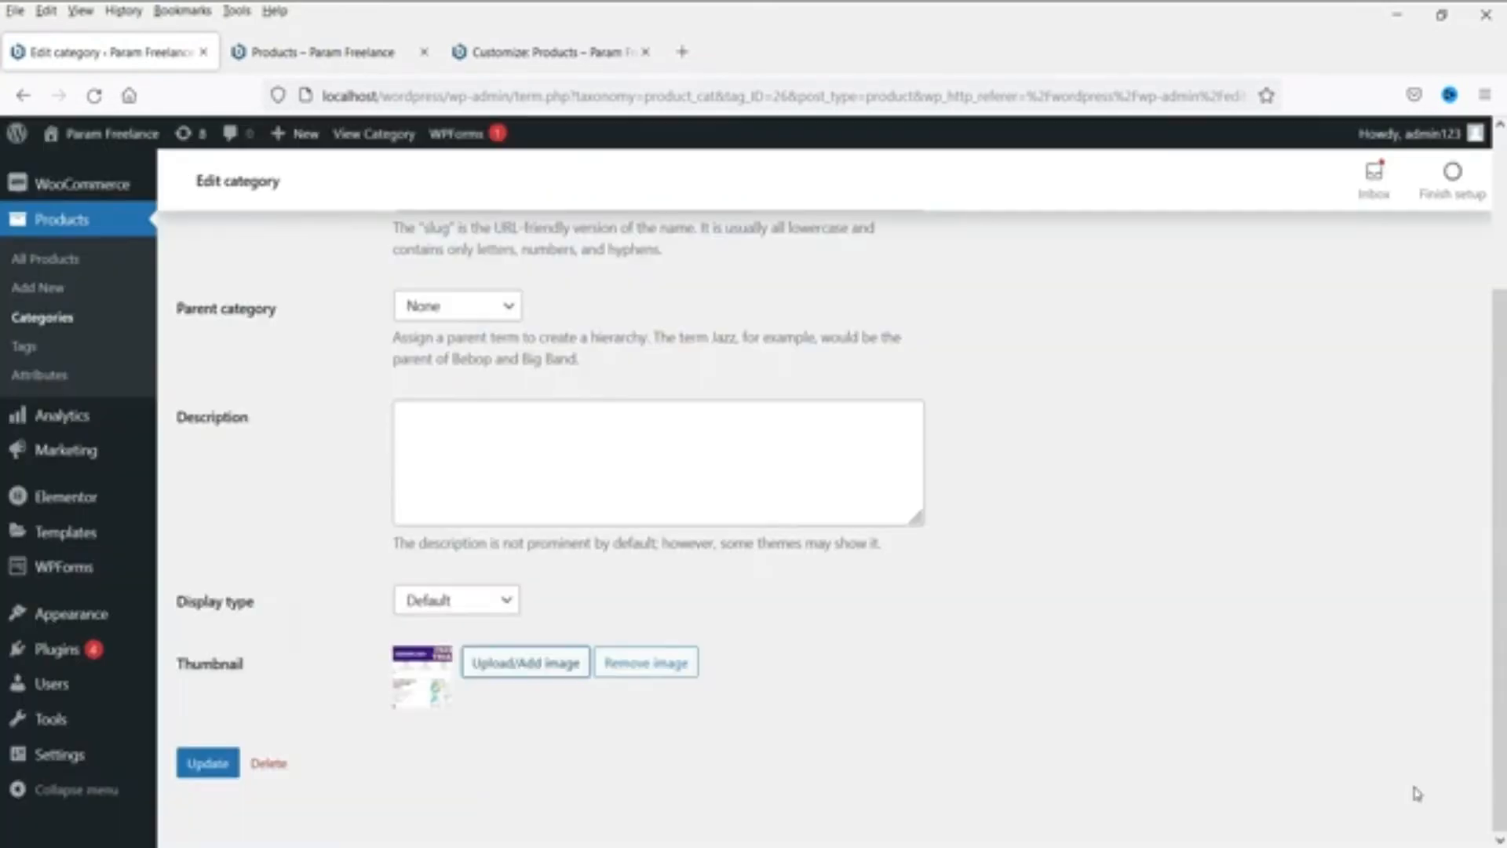
left_click(209, 770)
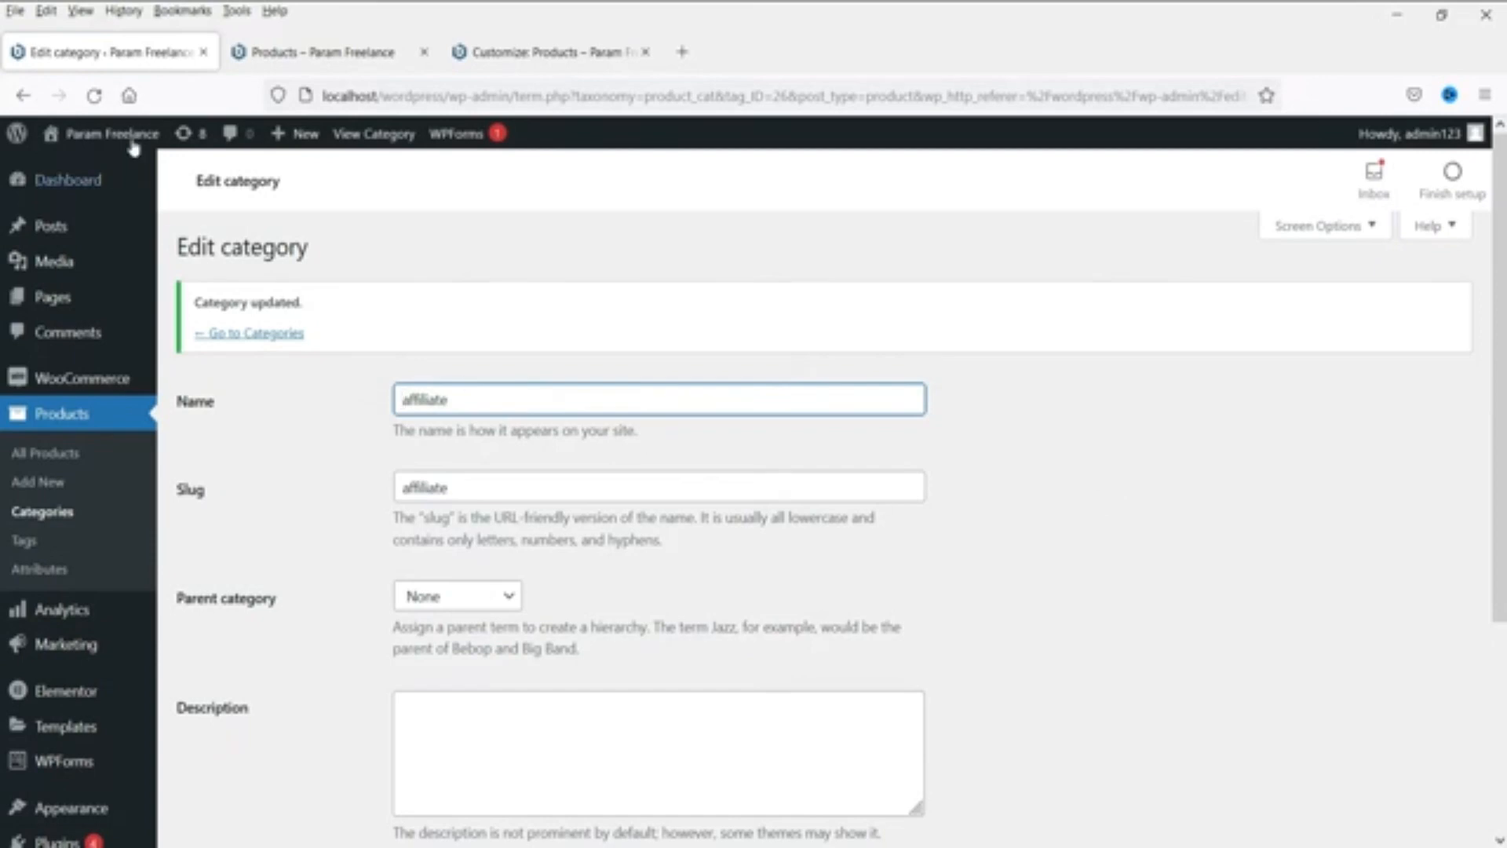
left_click(286, 51)
left_click(88, 95)
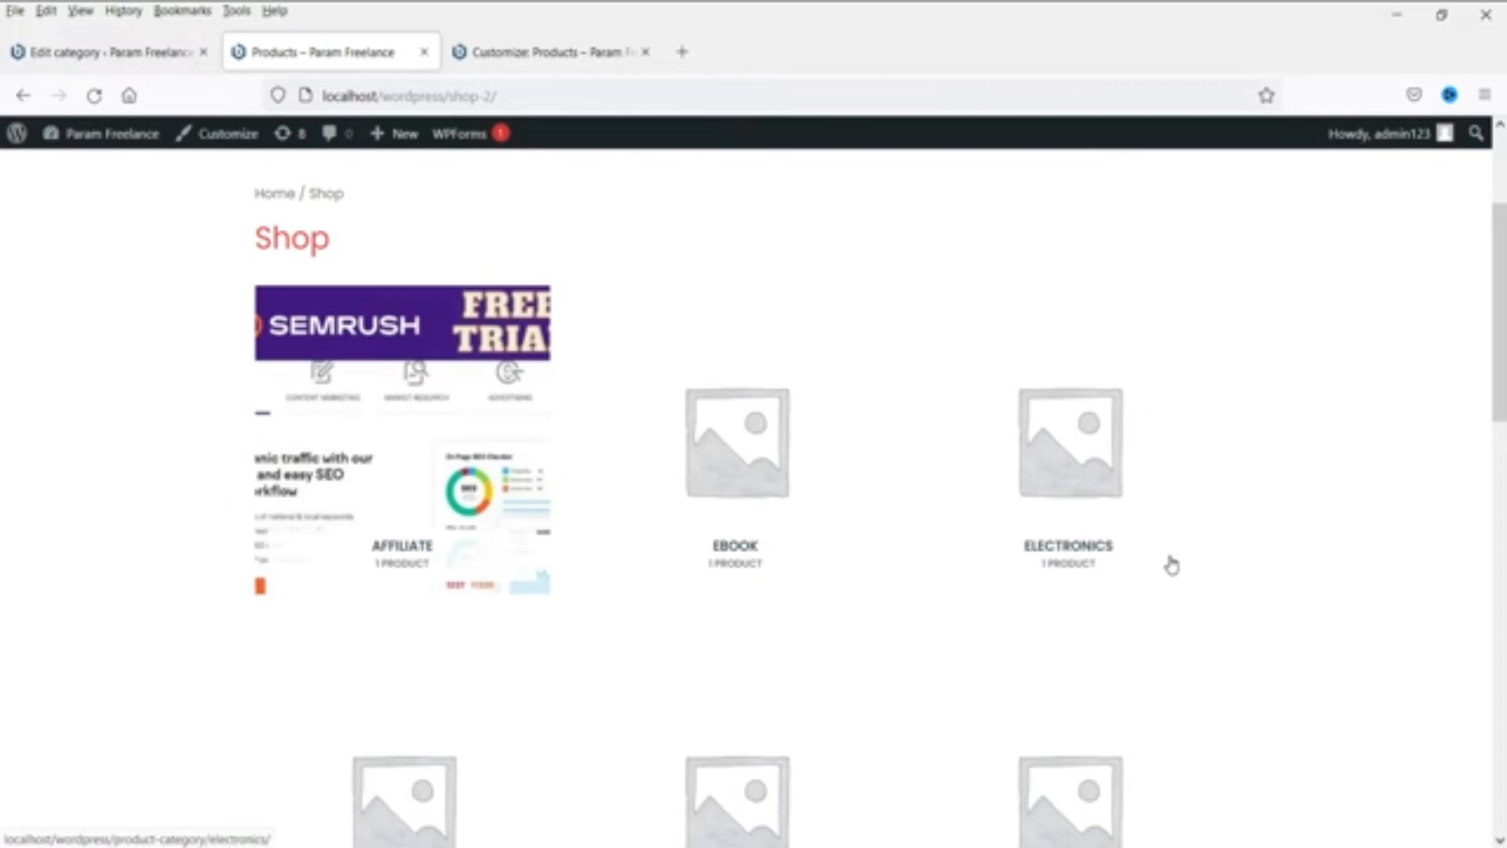
Step: Try the "Show categories & products" option for the shop page display in the customizer and preview the listing
left_click(549, 51)
left_click(139, 316)
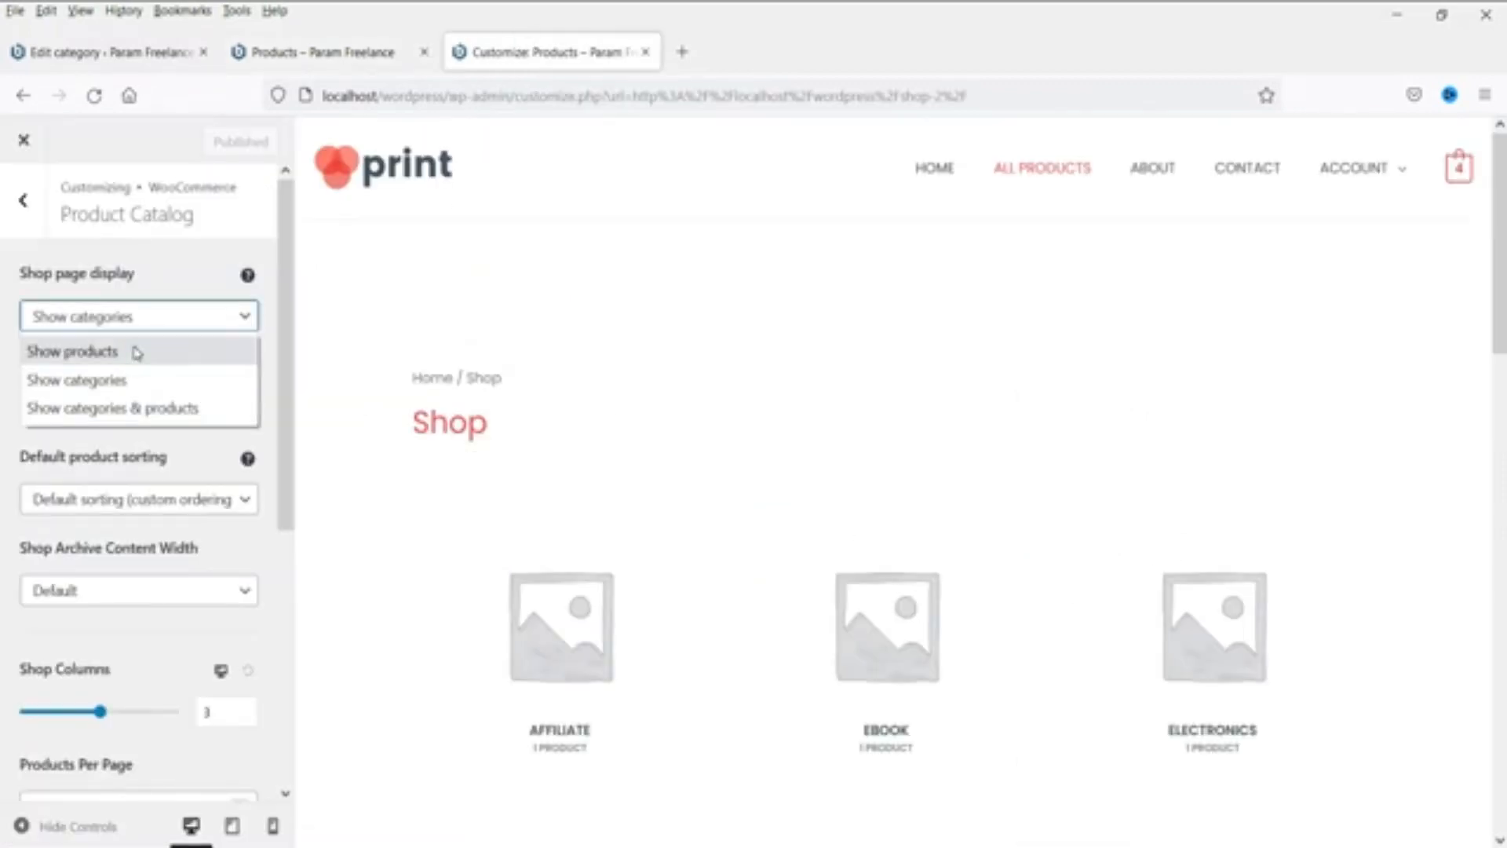
left_click(130, 409)
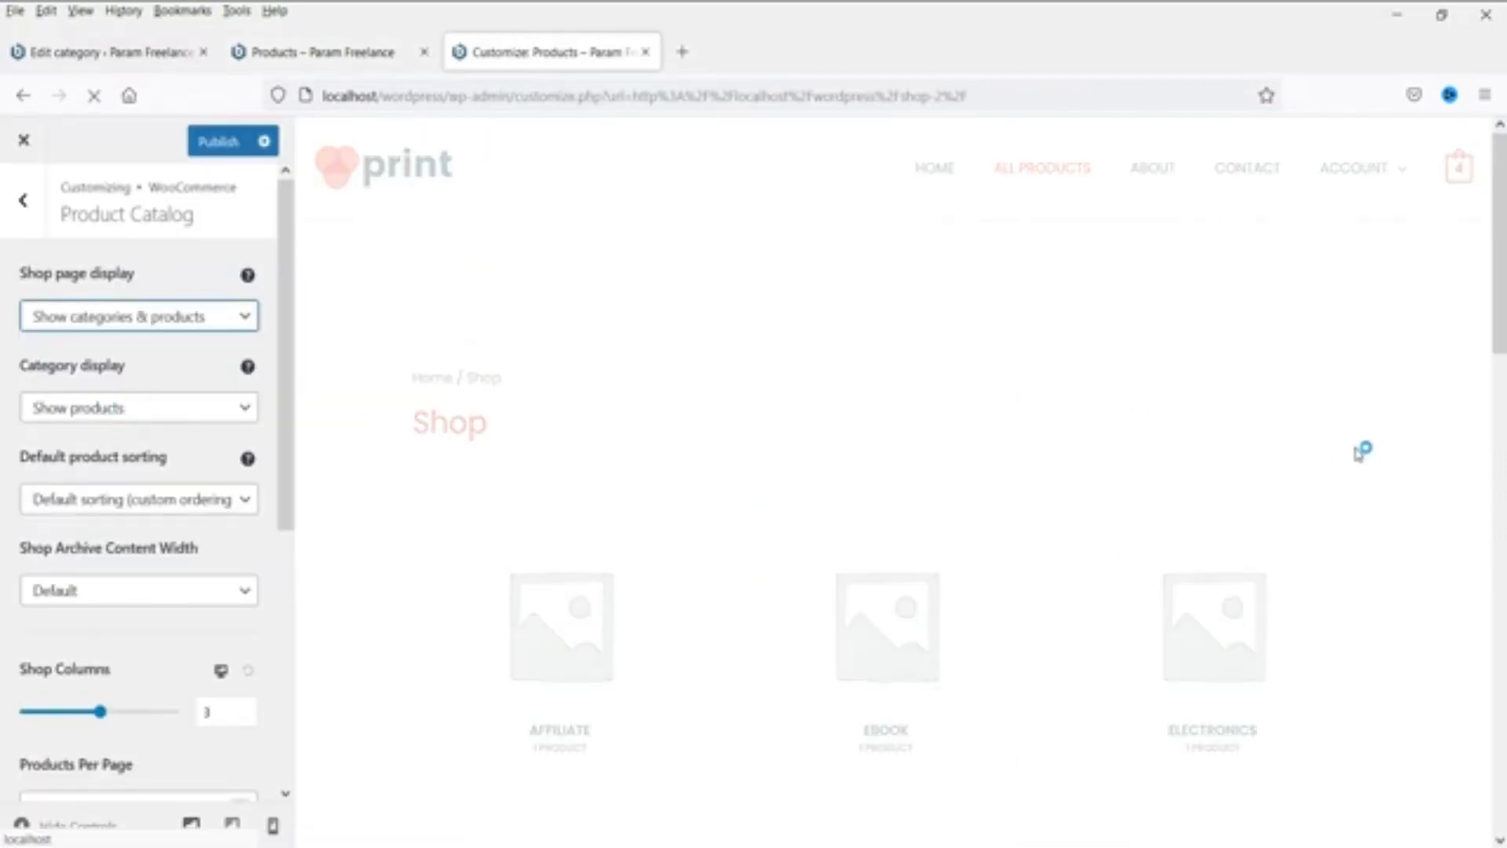
scroll(1358, 451, "down", 10)
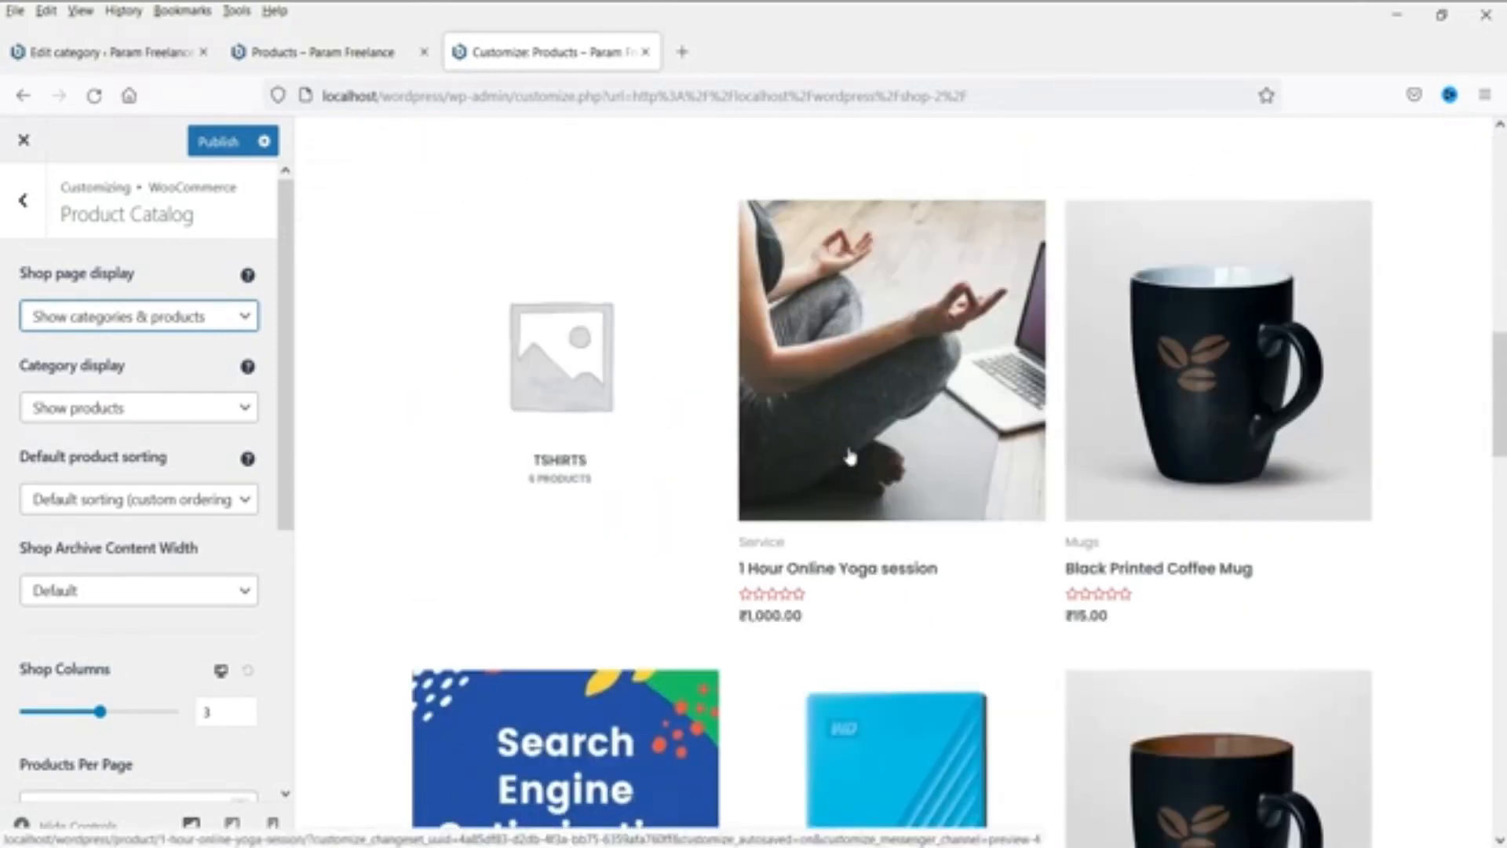
Step: Set the shop page display to "Show products" and review the previewed listing
left_click(69, 315)
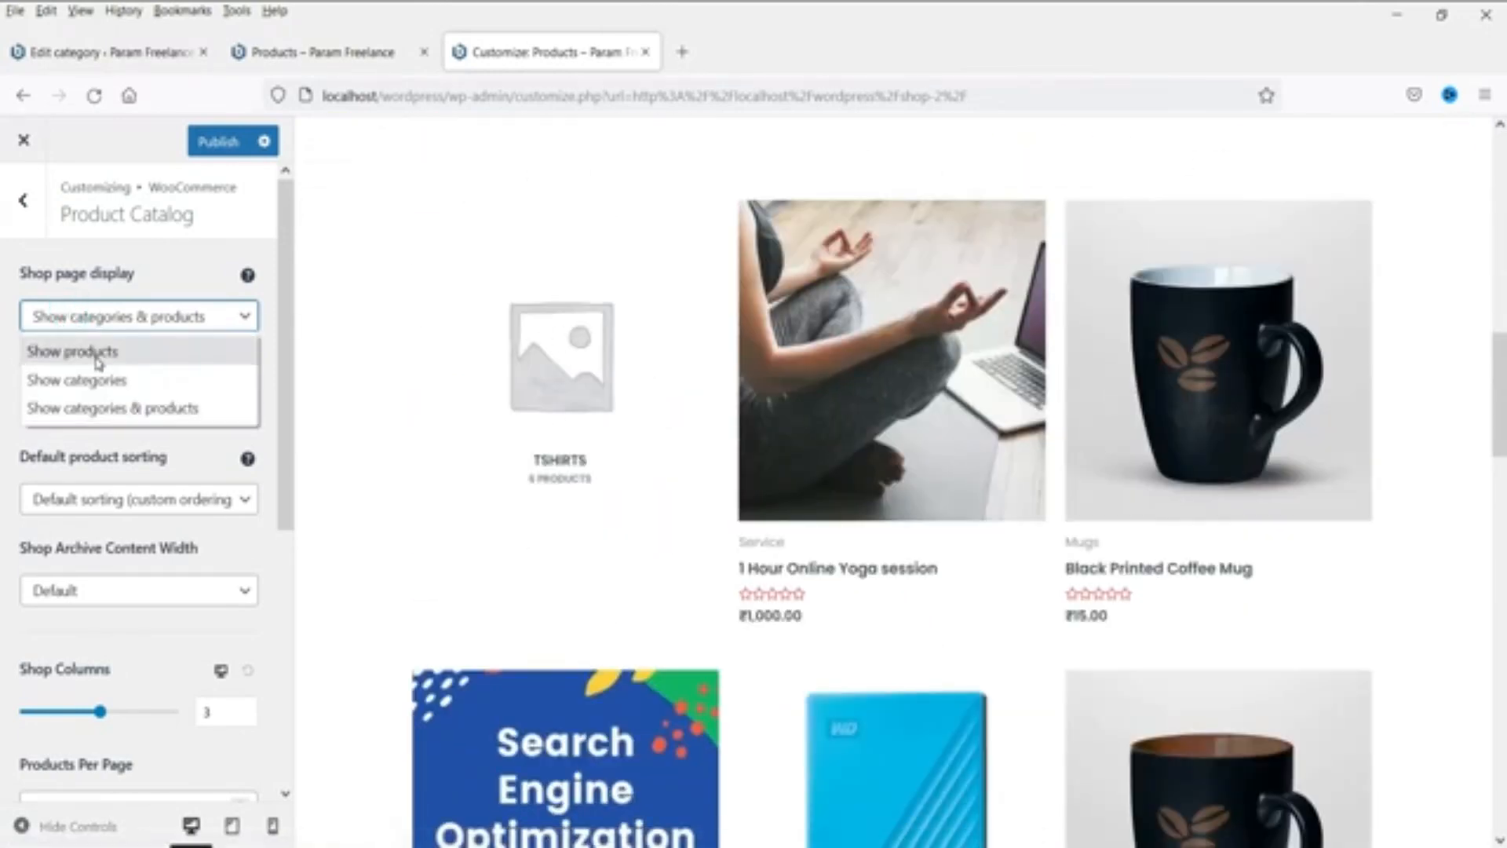
left_click(96, 355)
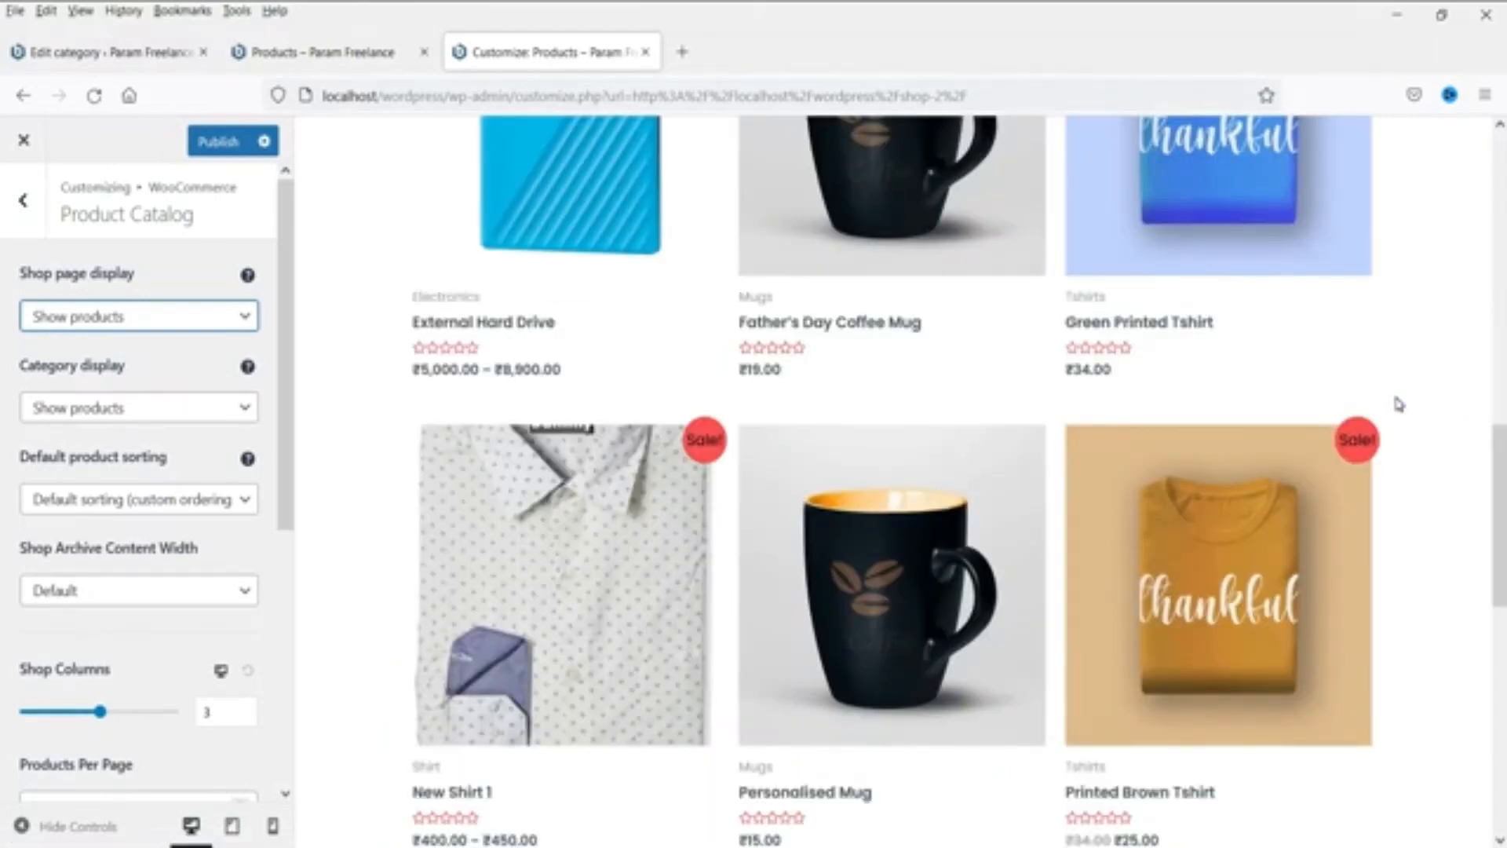
scroll(1398, 405, "up", 10)
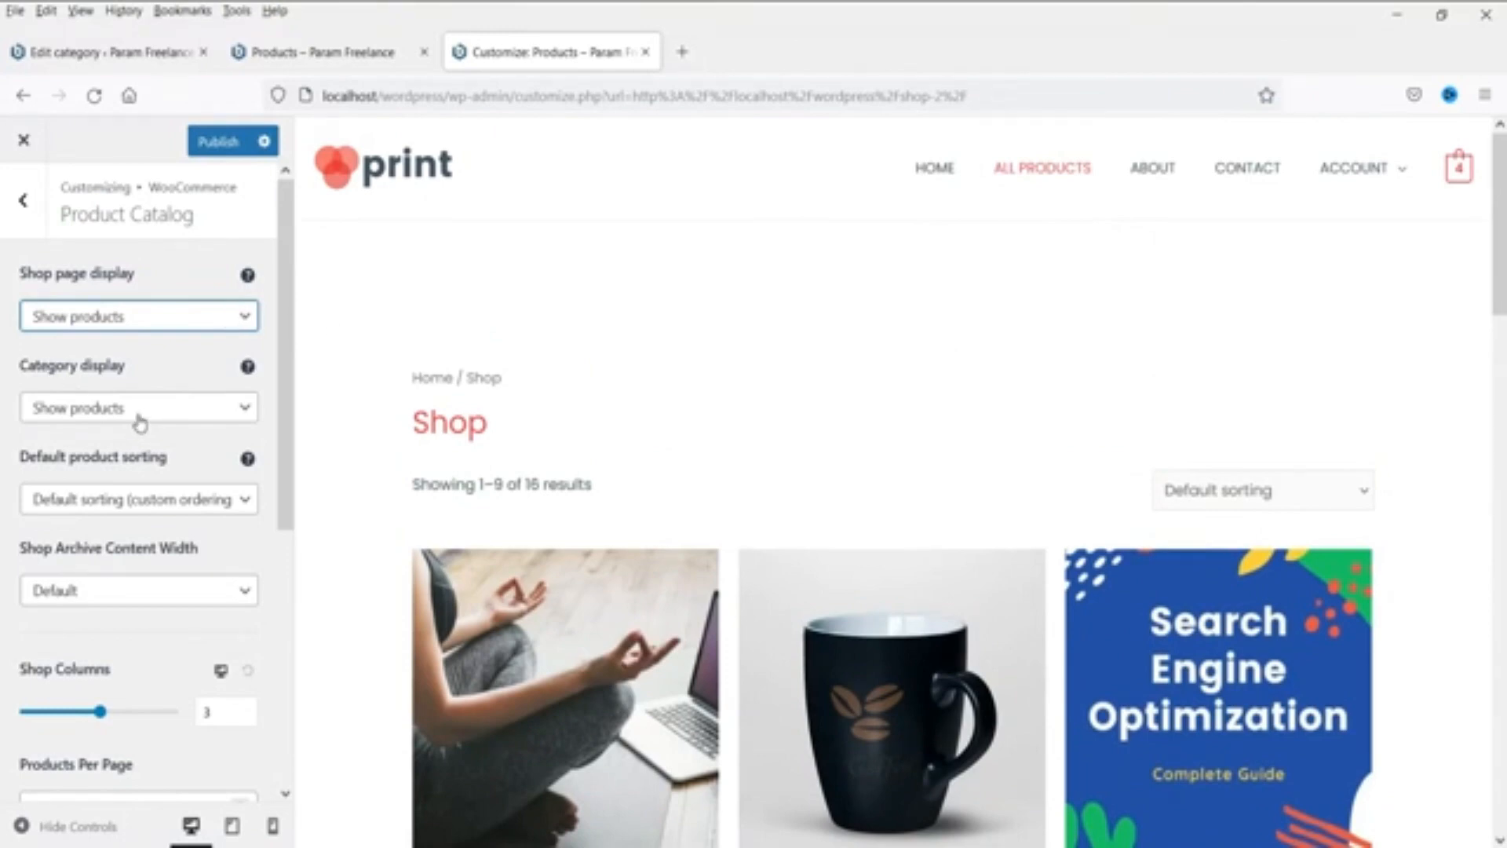
Step: Review the previewed product listing, then try another category display option and set it back to "Show products"
scroll(695, 400, "down", 5)
scroll(697, 437, "up", 5)
scroll(696, 440, "down", 4)
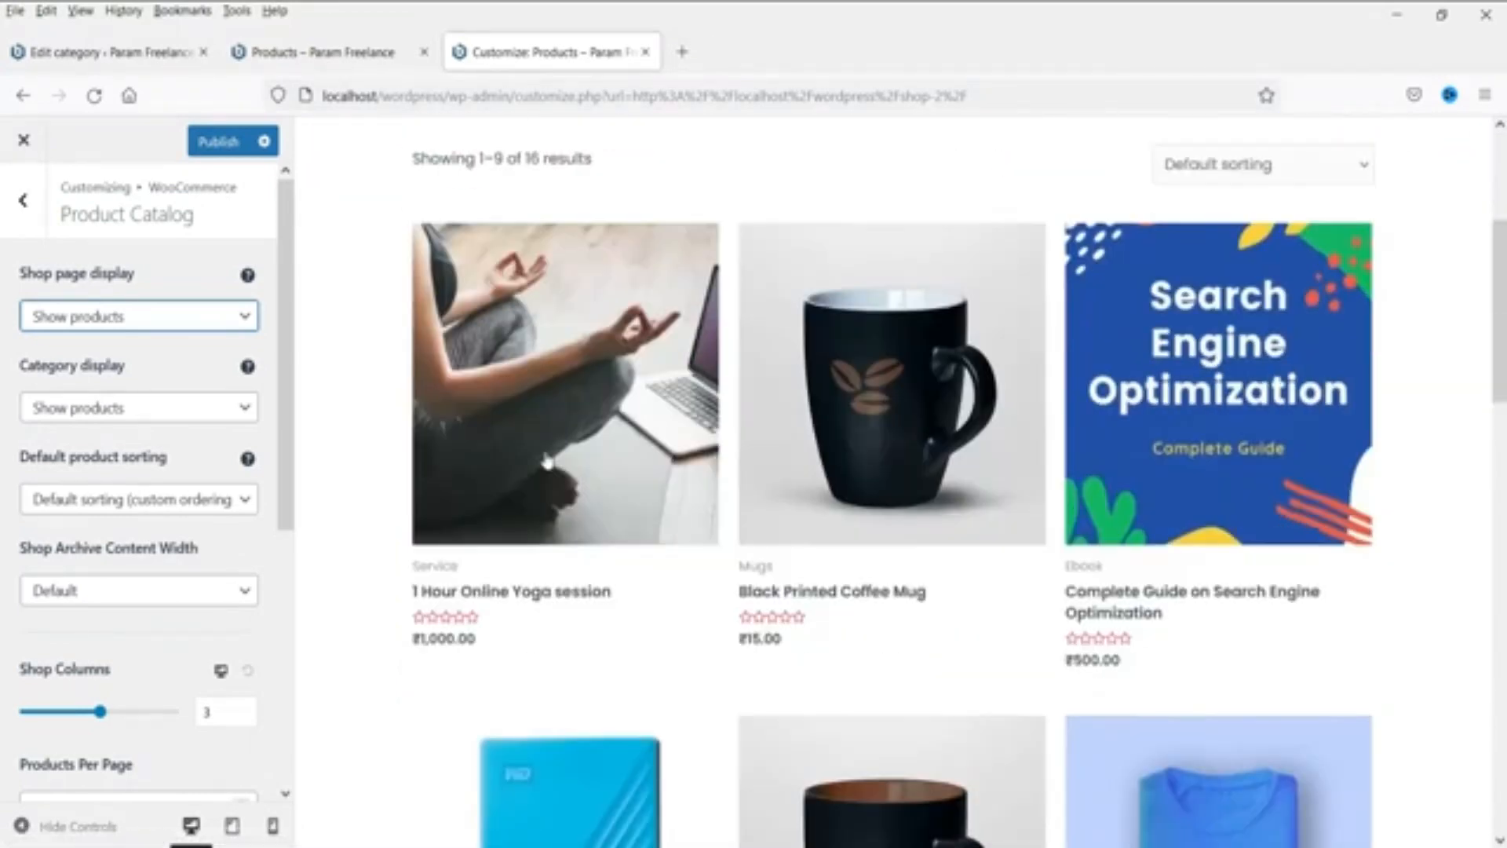
left_click(118, 418)
left_click(119, 476)
left_click(118, 412)
left_click(115, 441)
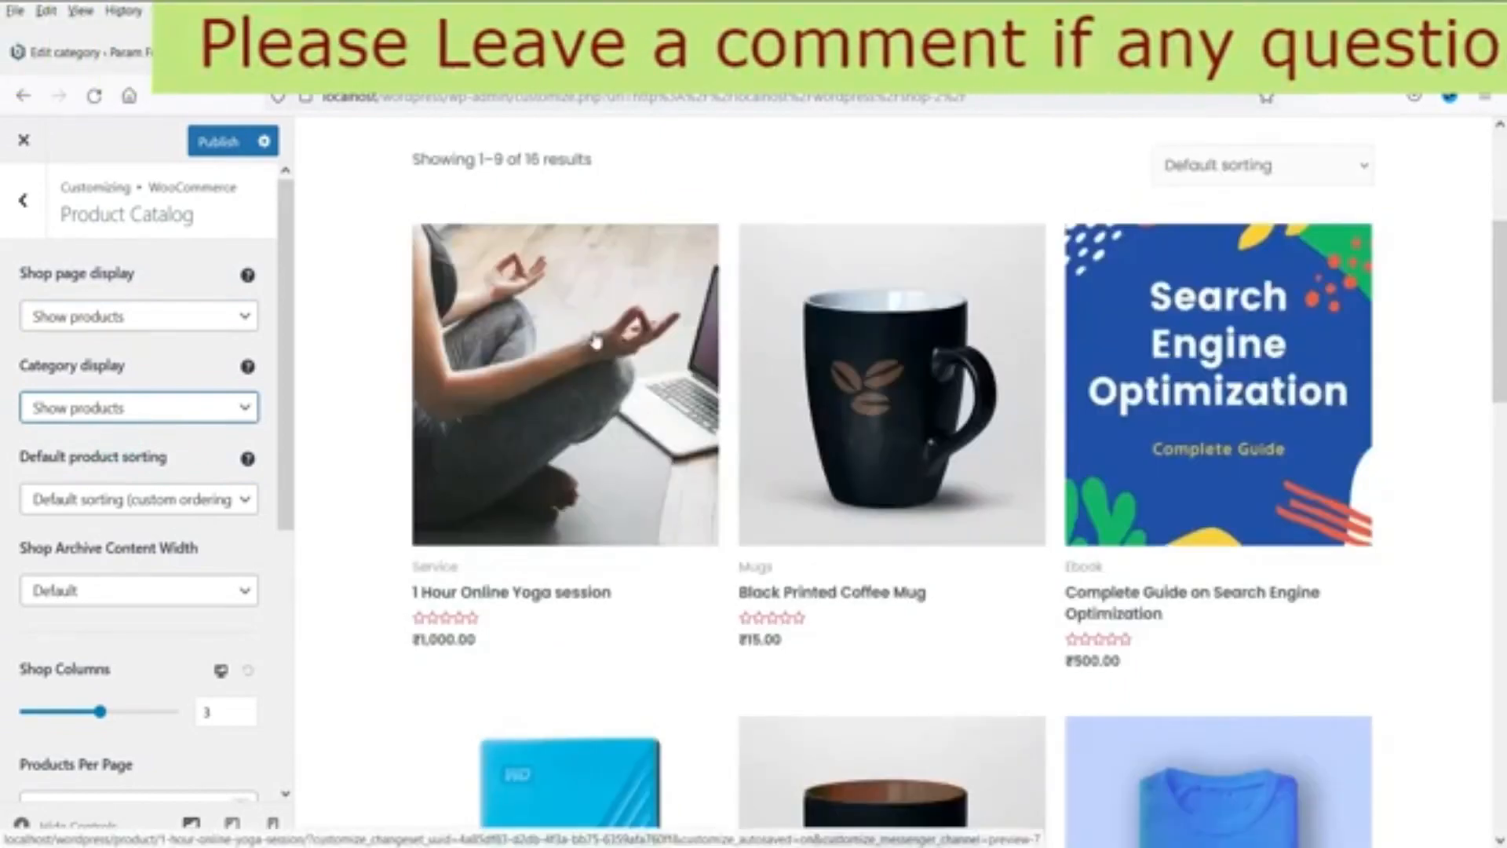
Step: Preview the 1 Hour Online Yoga session product and its Service category page, then return to the All Products page
left_click(594, 342)
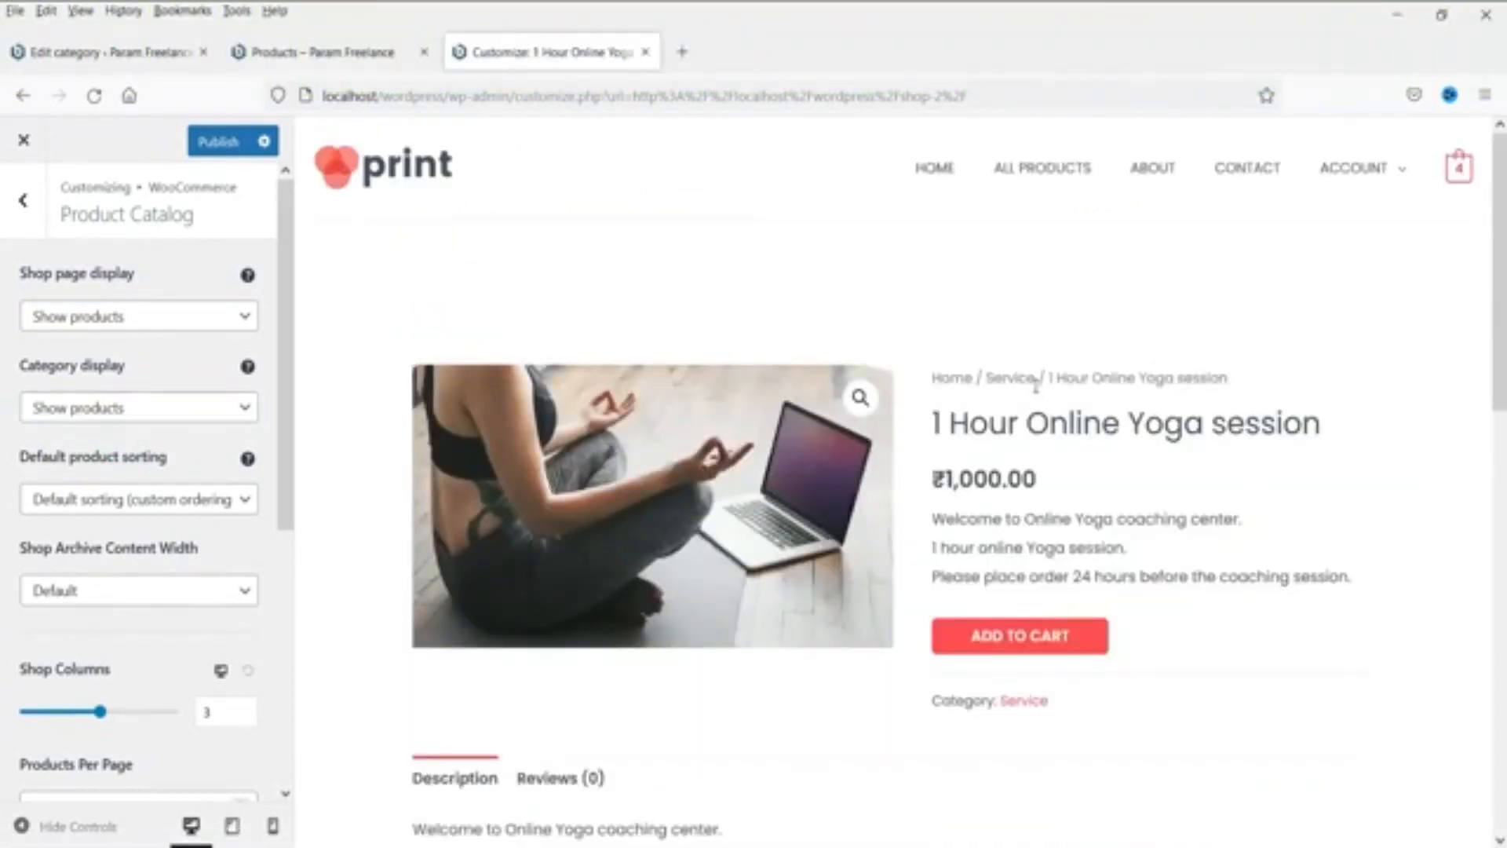
left_click(1000, 389)
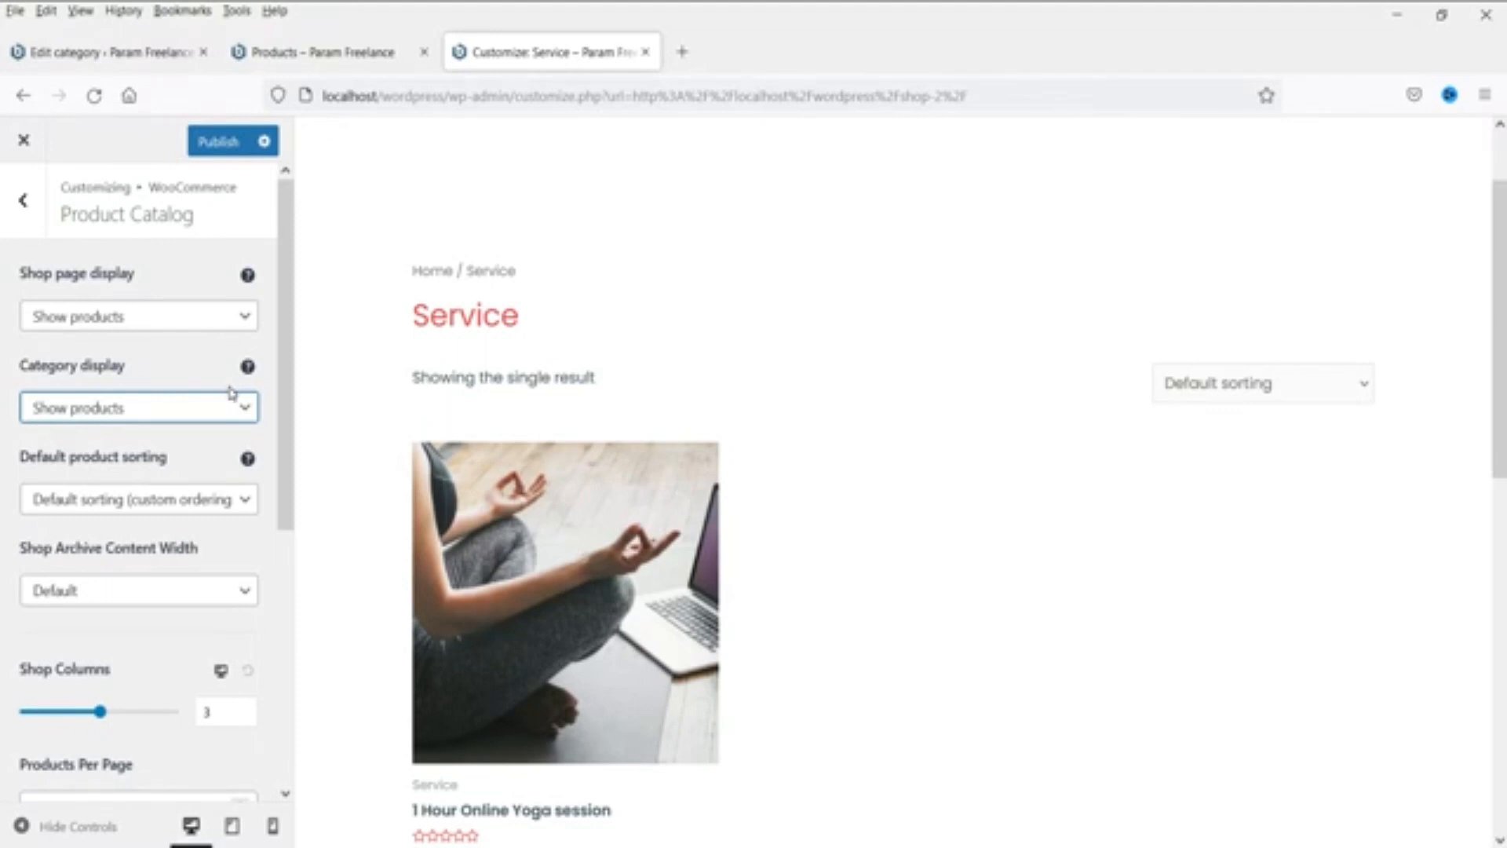
left_click(433, 270)
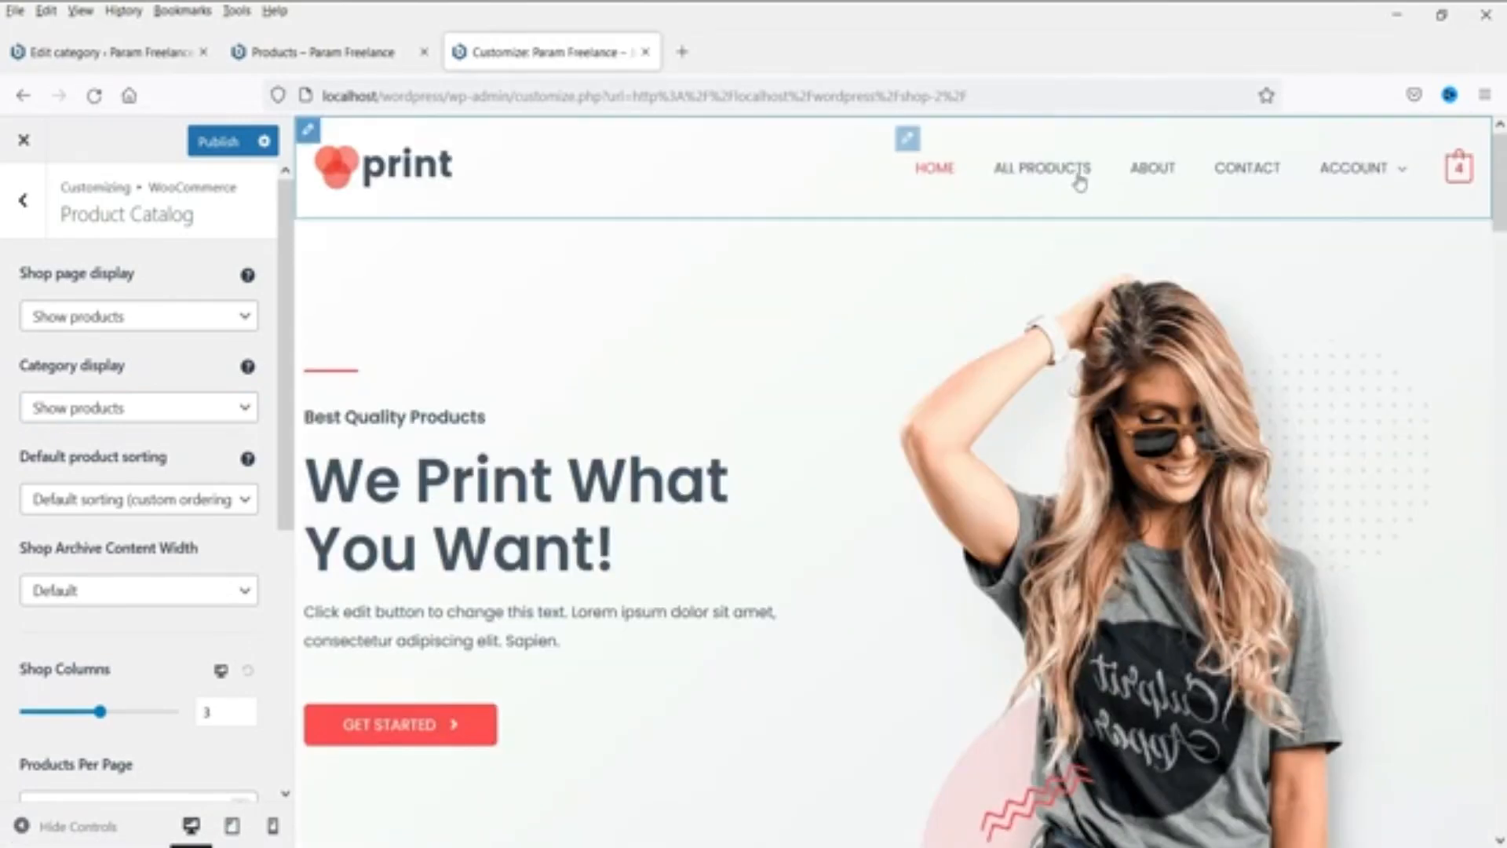
left_click(1076, 171)
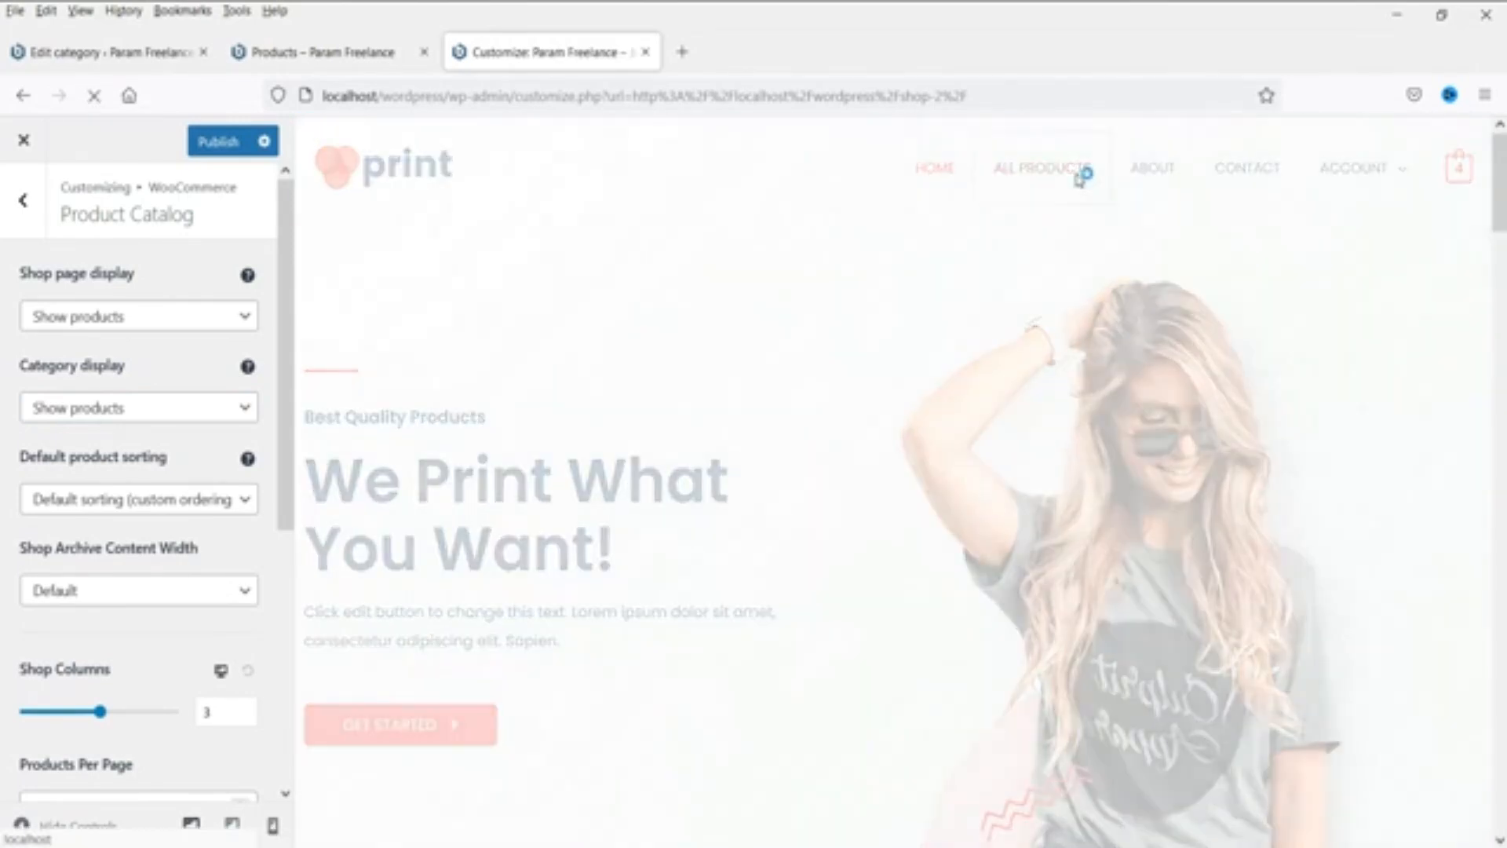
Step: Try "Average rating" as the default product sorting and review the order of the previewed products
scroll(186, 485, "down", 2)
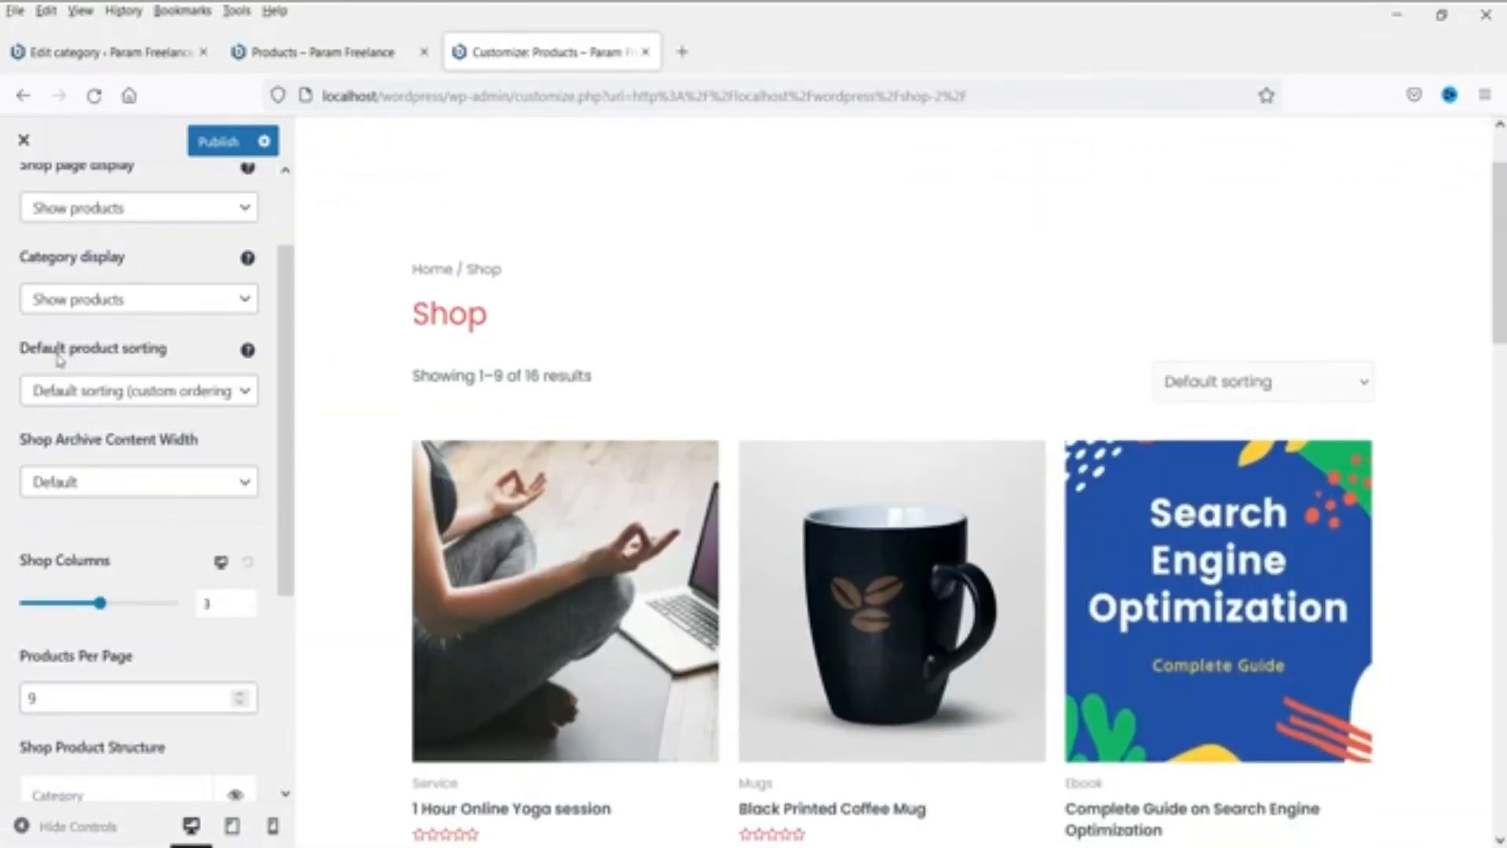
left_click(124, 396)
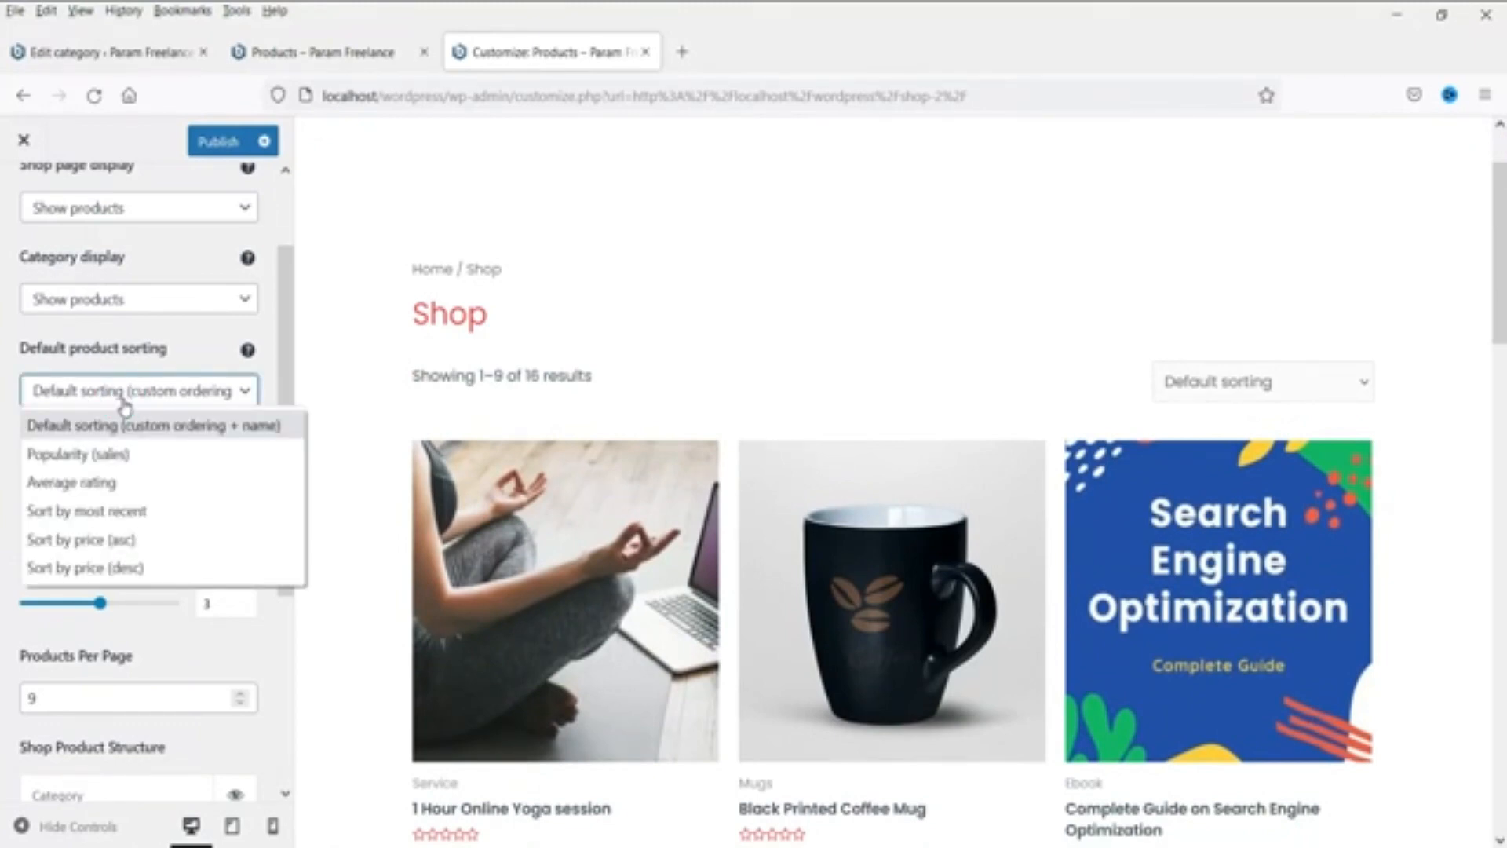
left_click(99, 485)
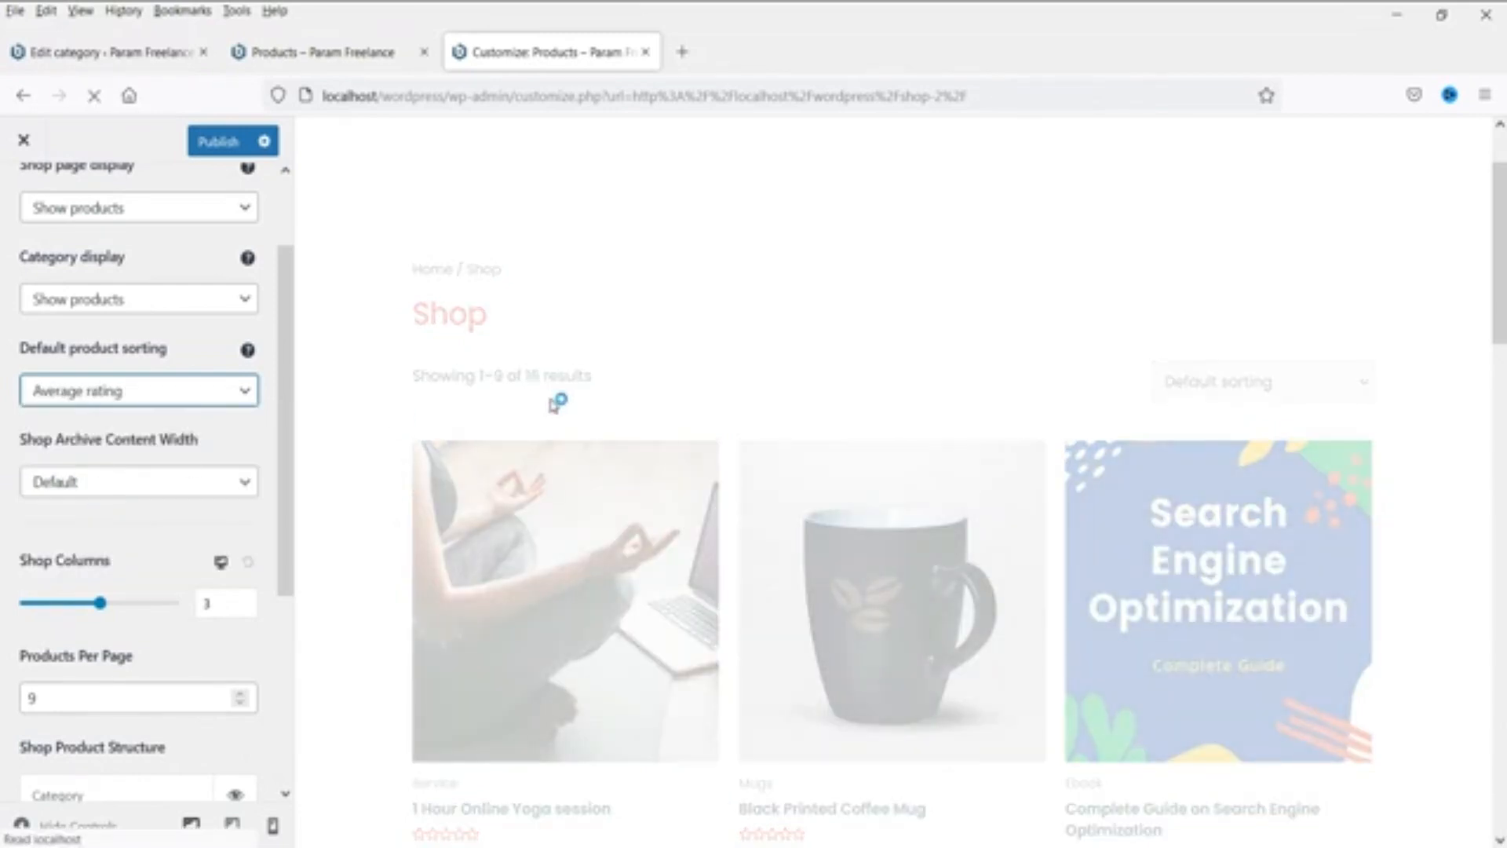
scroll(550, 404, "down", 10)
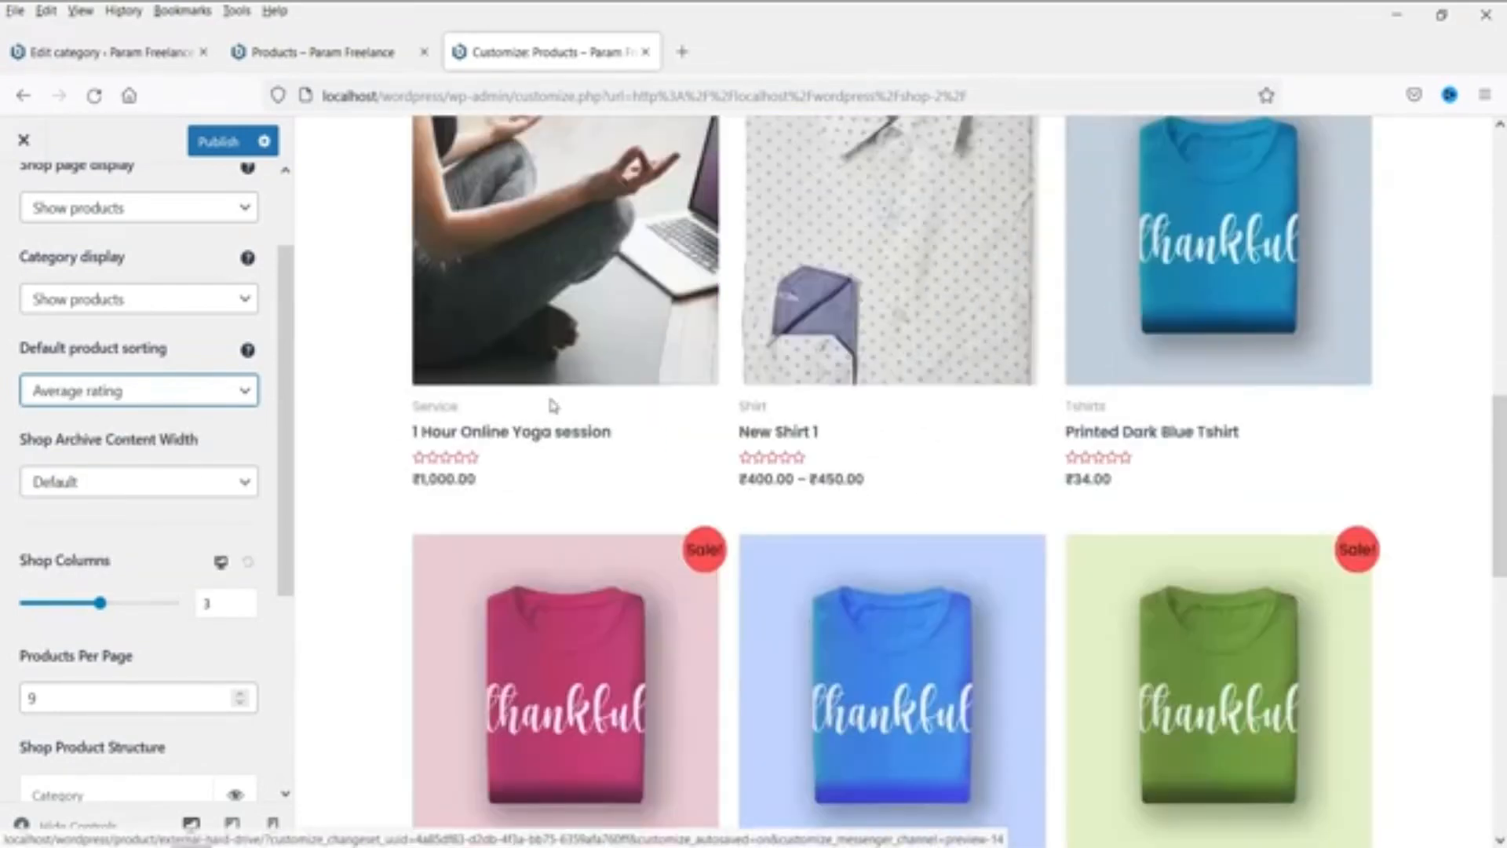
scroll(549, 404, "up", 7)
Step: Try "Sort by price (asc)" as the default product sorting in the preview
left_click(172, 403)
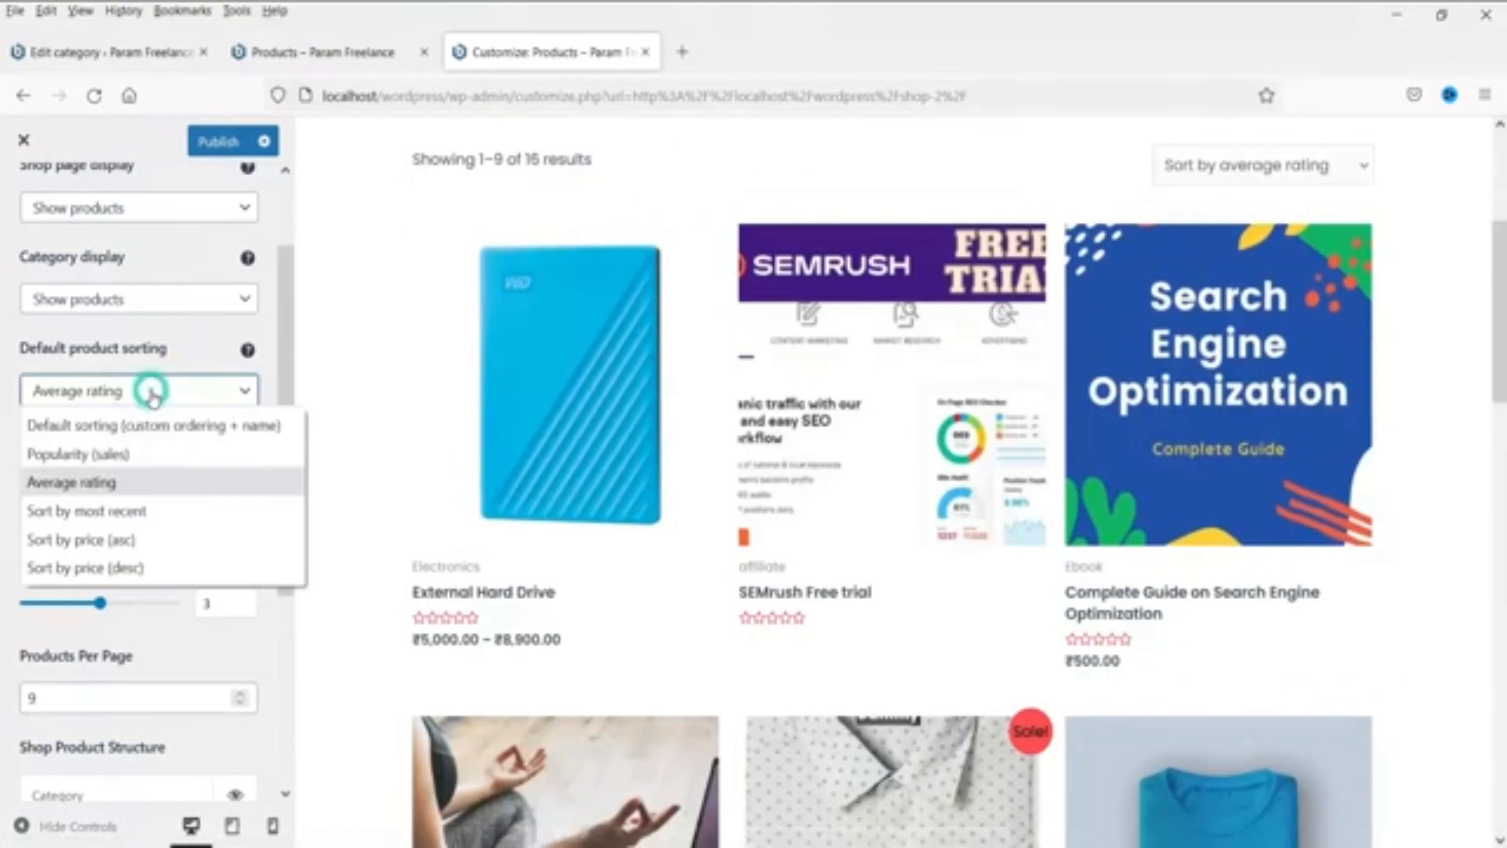
left_click(146, 539)
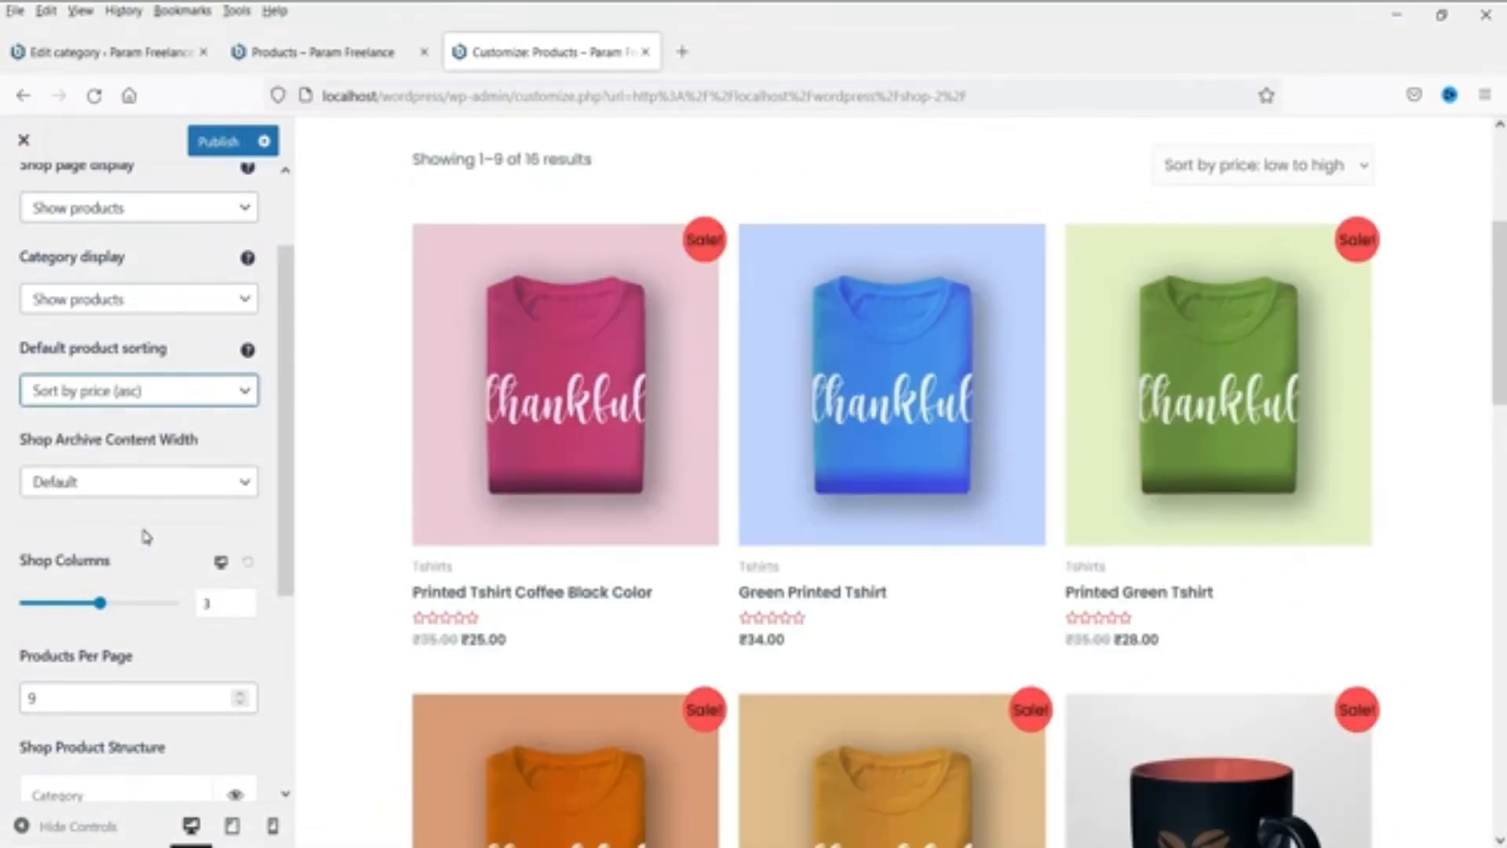
left_click(135, 485)
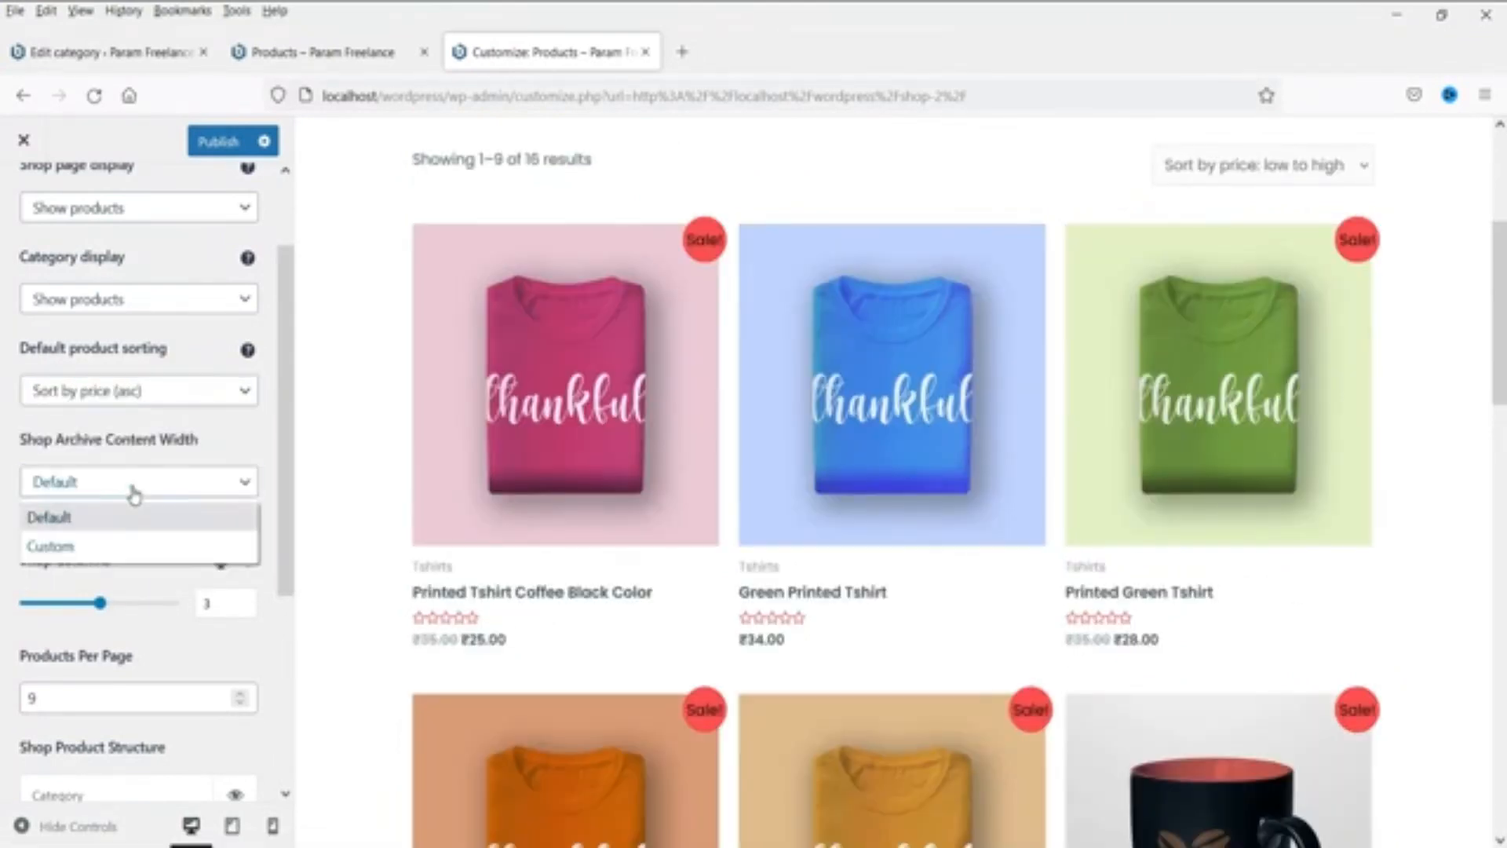
Step: Set the default product sorting to "Sort by most recent", publish the changes and reload the live shop page
left_click(132, 392)
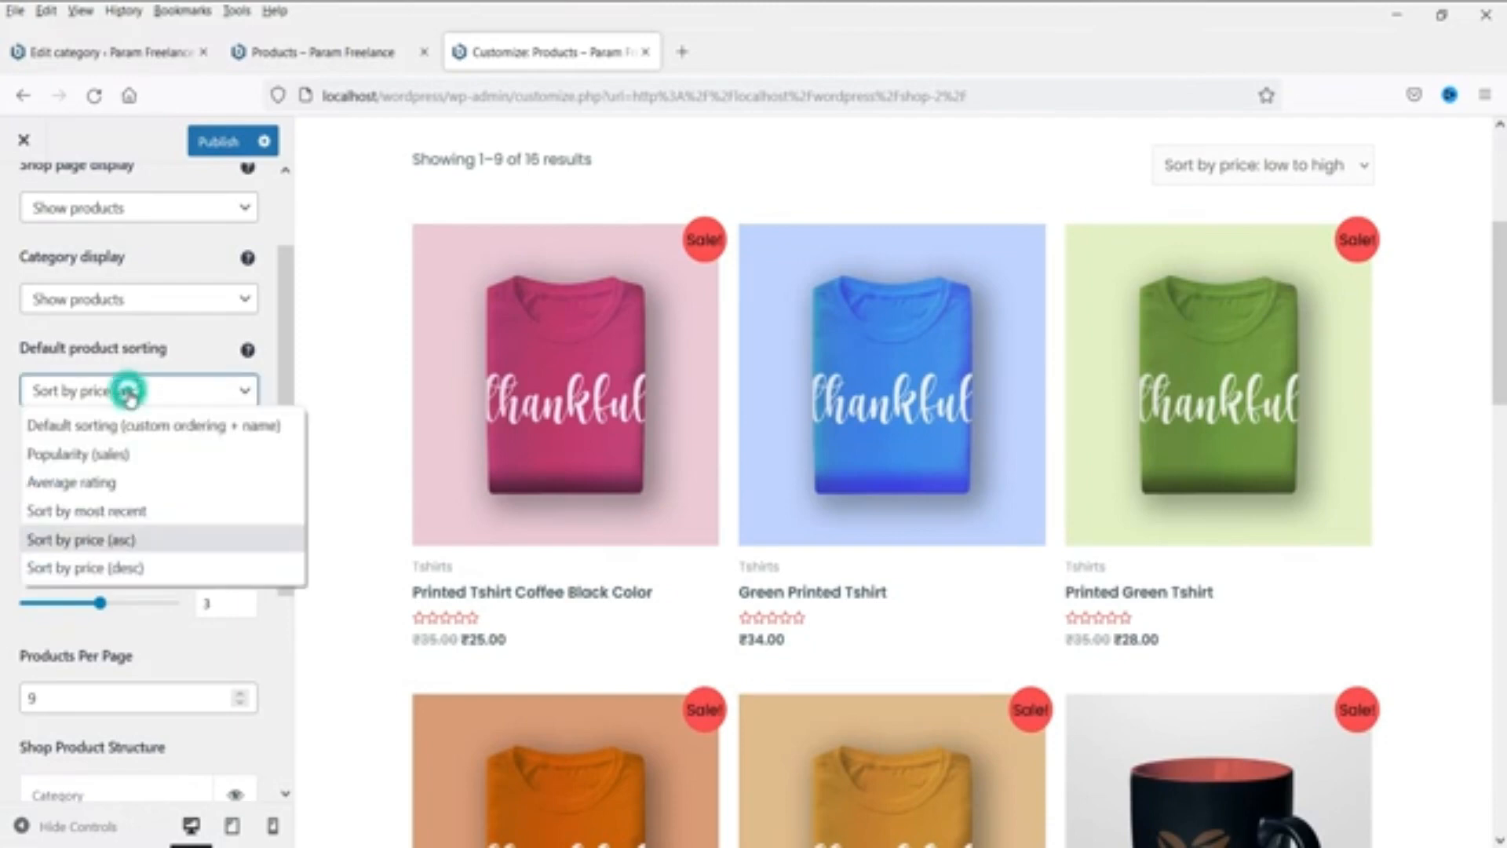
left_click(137, 512)
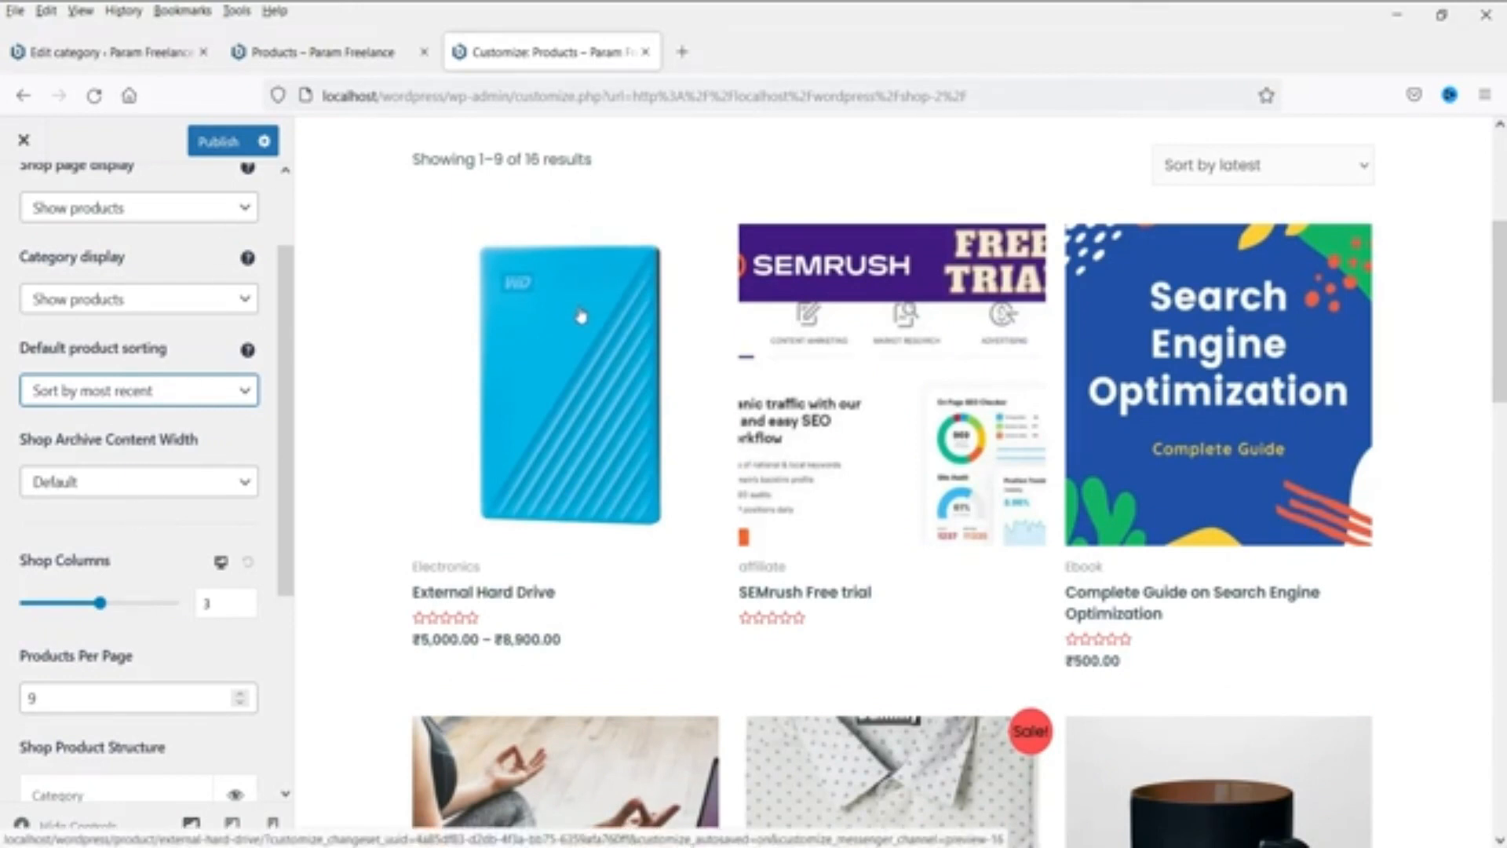
left_click(227, 141)
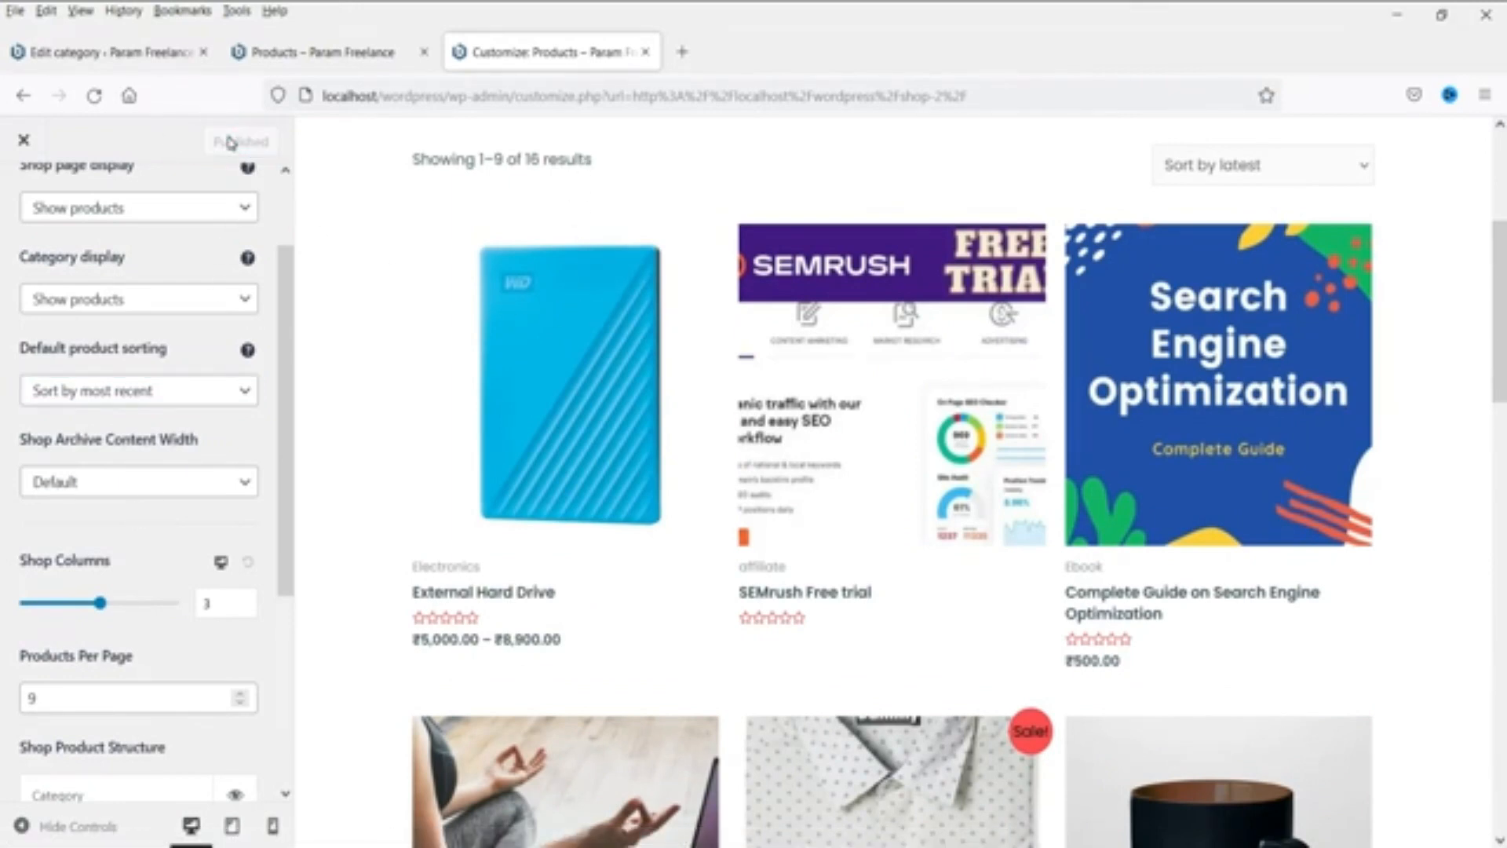
left_click(324, 52)
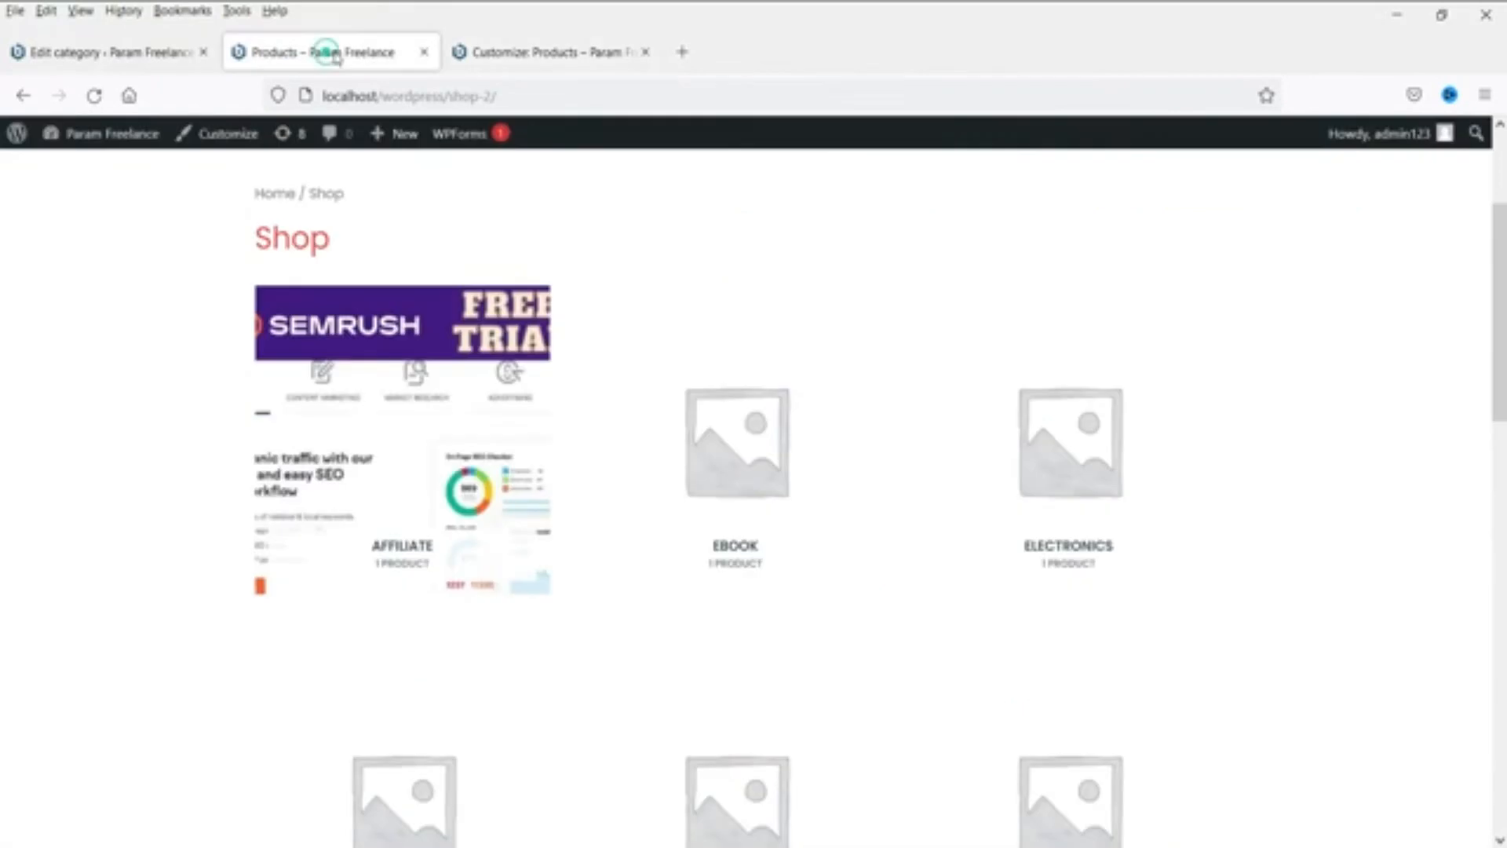
left_click(93, 96)
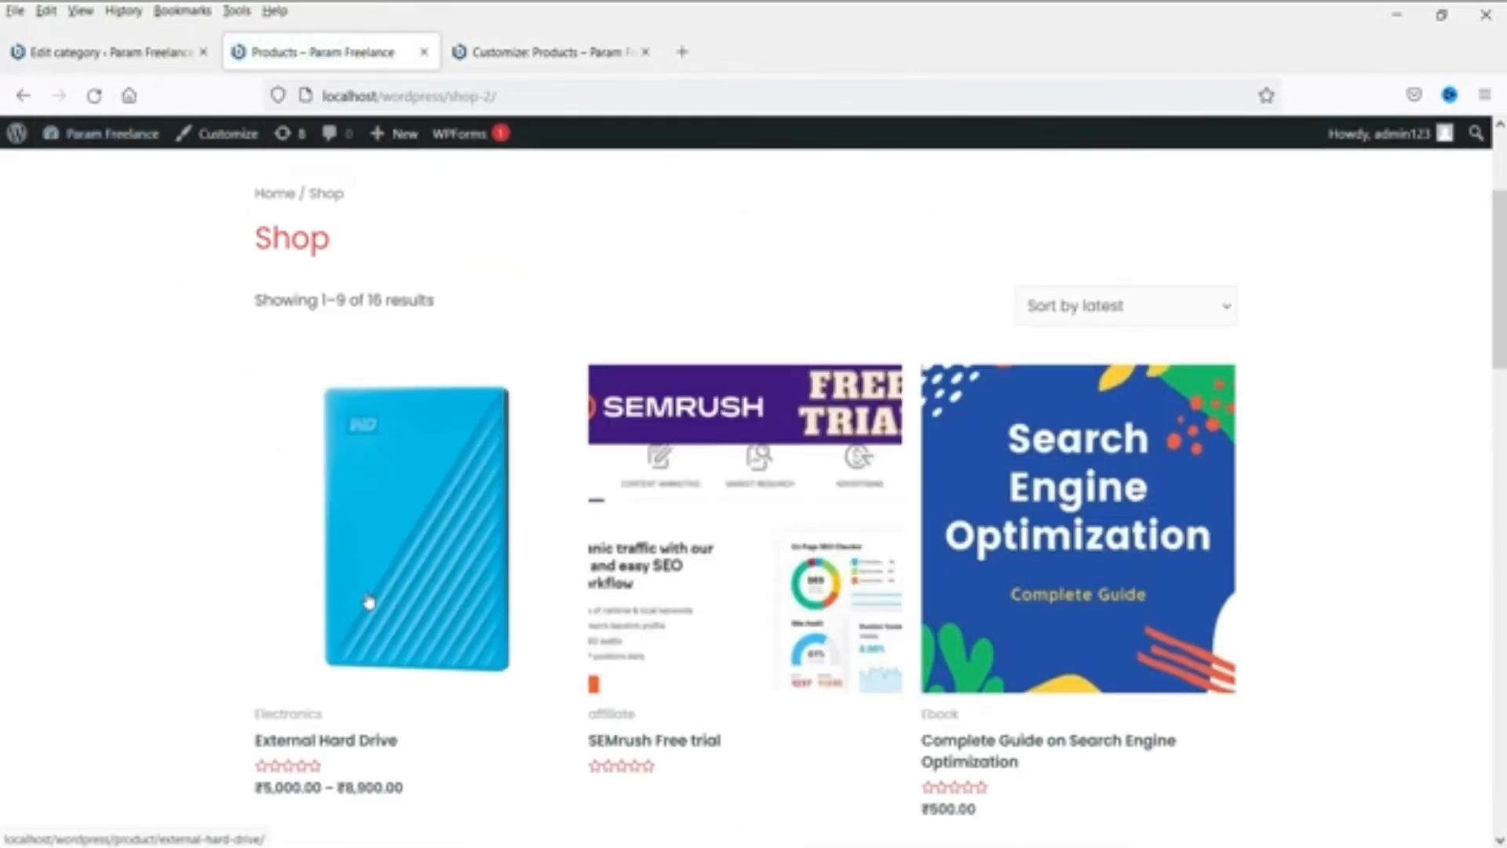
Step: Set the default product sorting in the customizer to "Default sorting (custom ordering + name)"
left_click(549, 52)
left_click(118, 393)
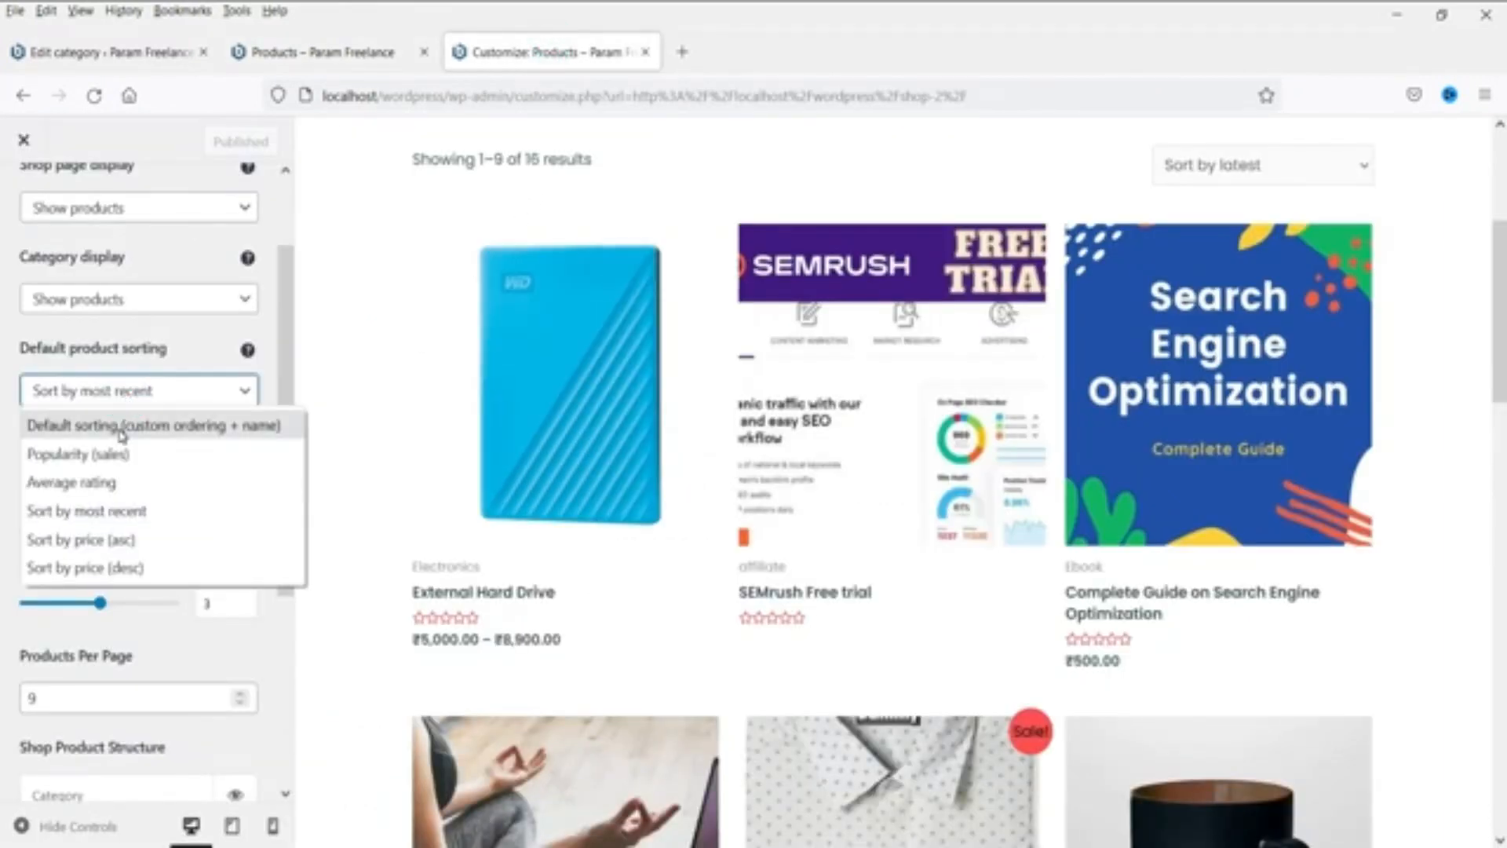
left_click(122, 426)
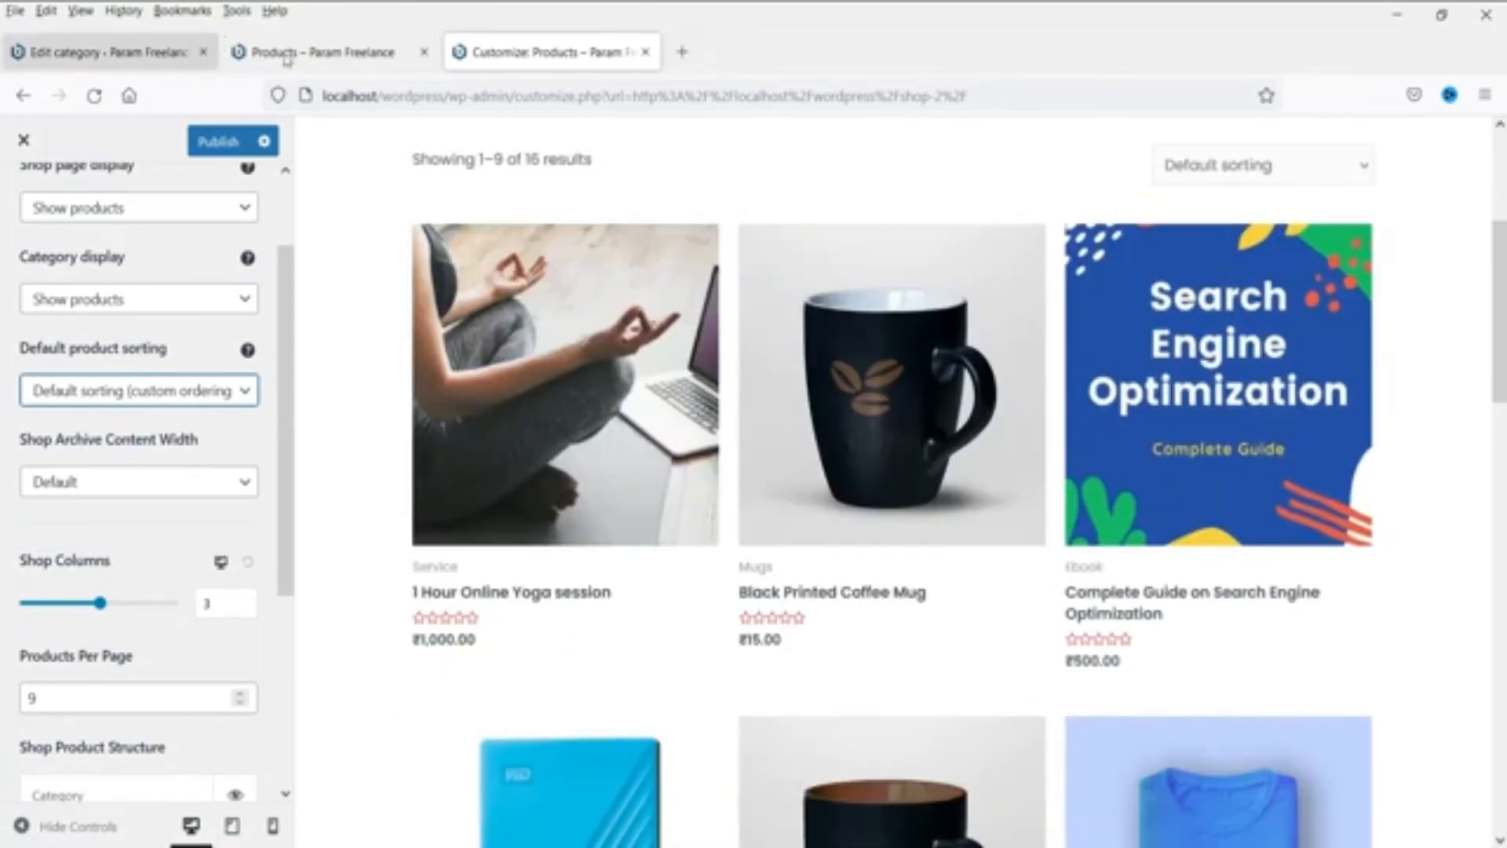
Step: Sort the products on the live shop page by price from low to high and look through the listing
left_click(301, 51)
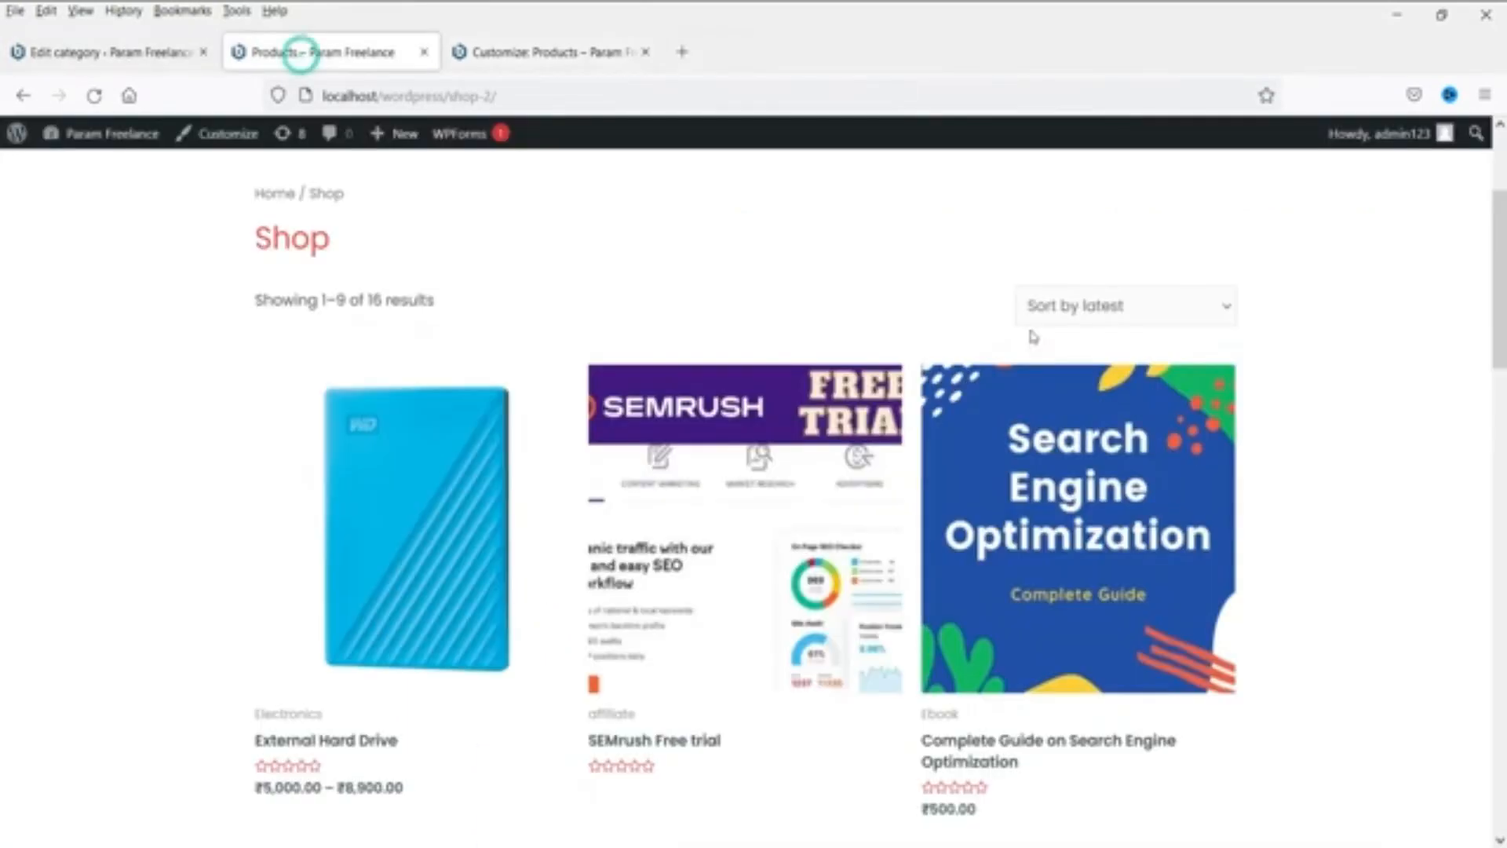
left_click(1223, 312)
left_click(1187, 312)
left_click(1182, 313)
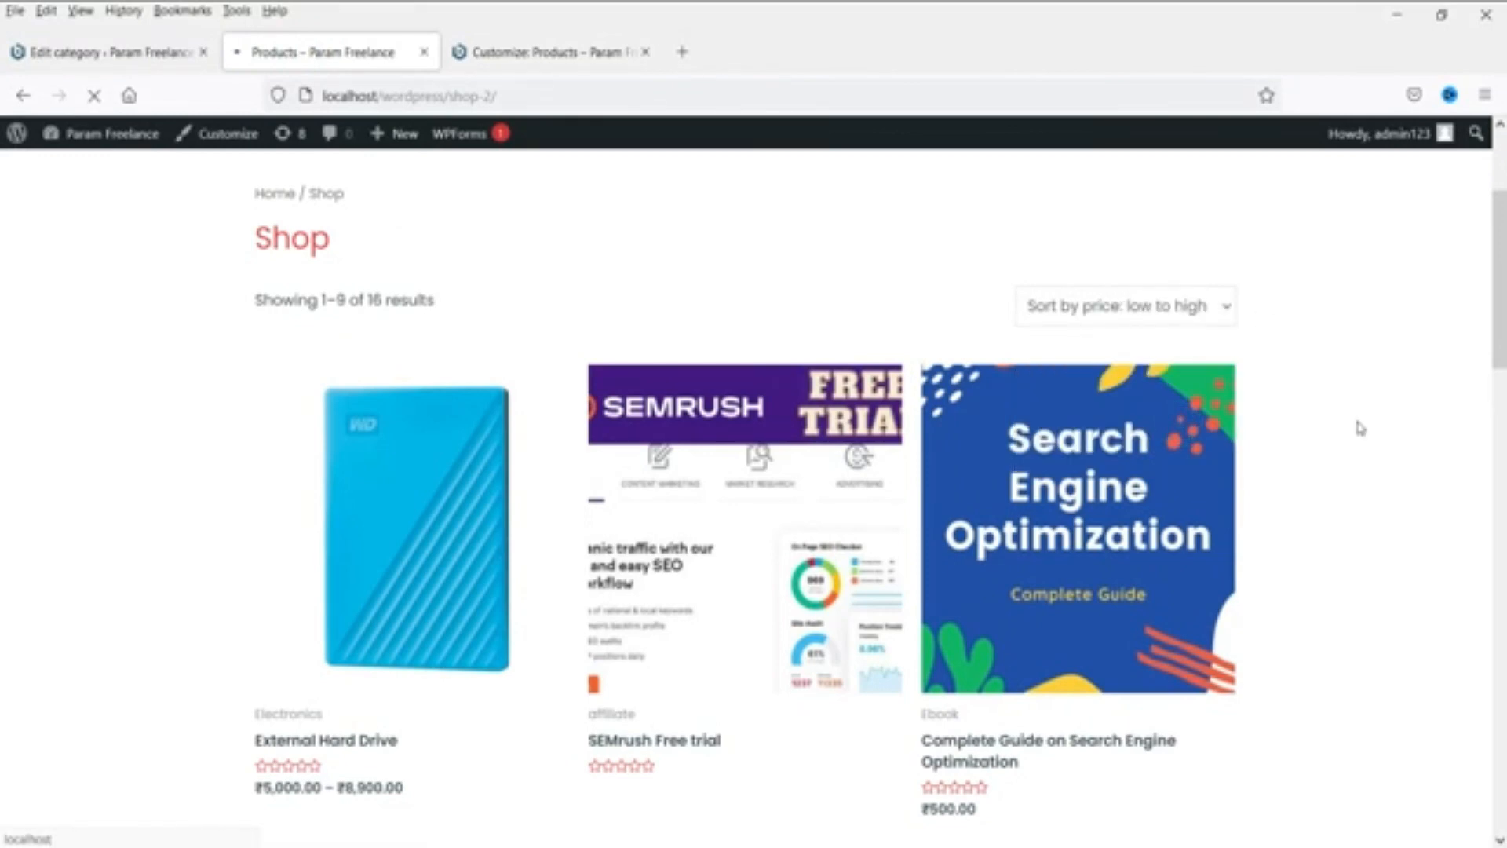
scroll(1365, 443, "down", 7)
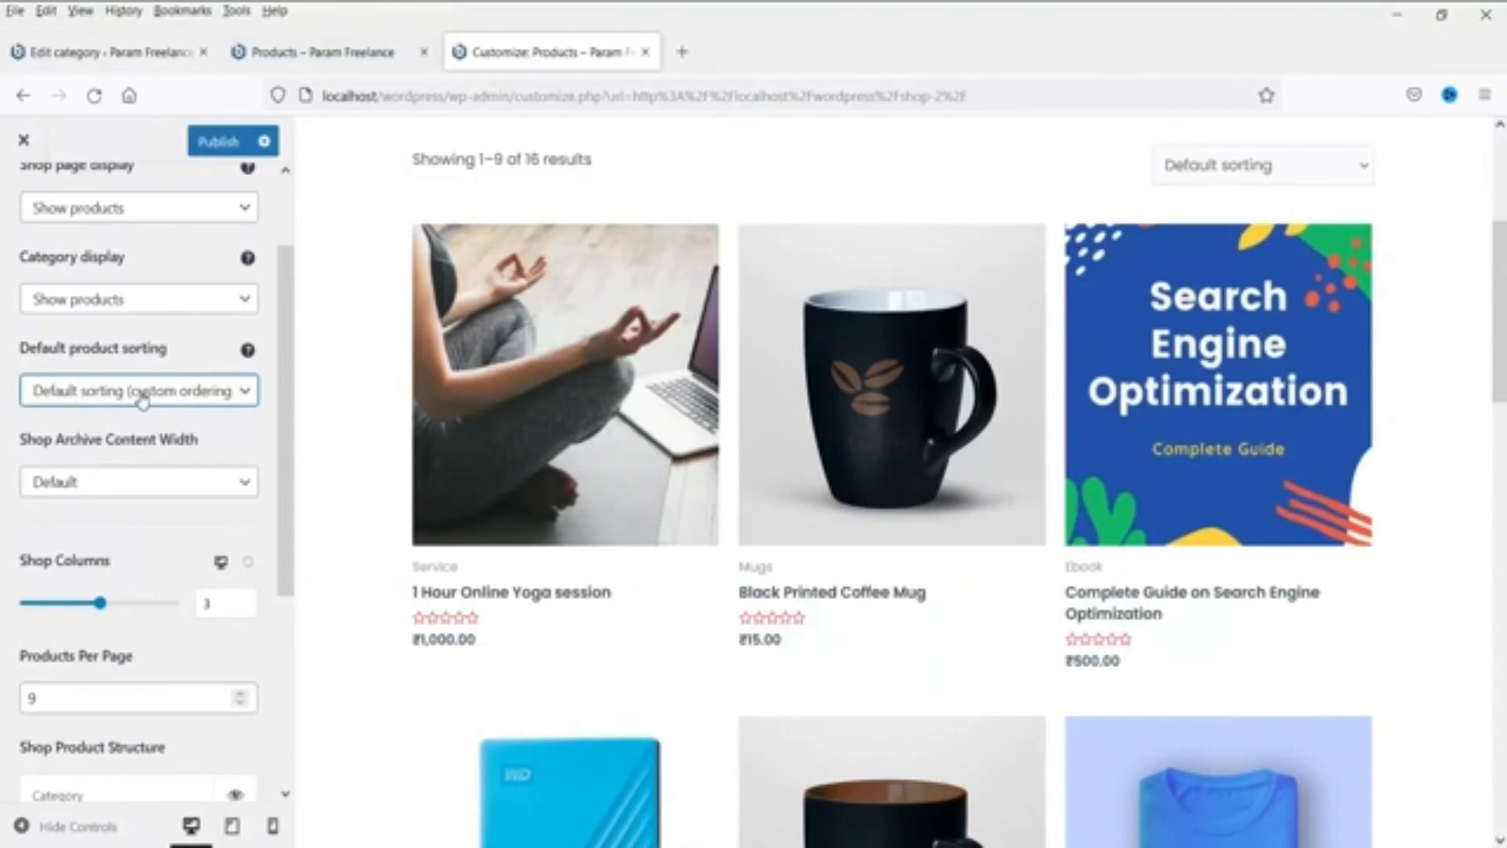
Step: Try a custom shop archive content width of 1134 px in the customizer and set the width option back to Default
scroll(149, 404, "down", 3)
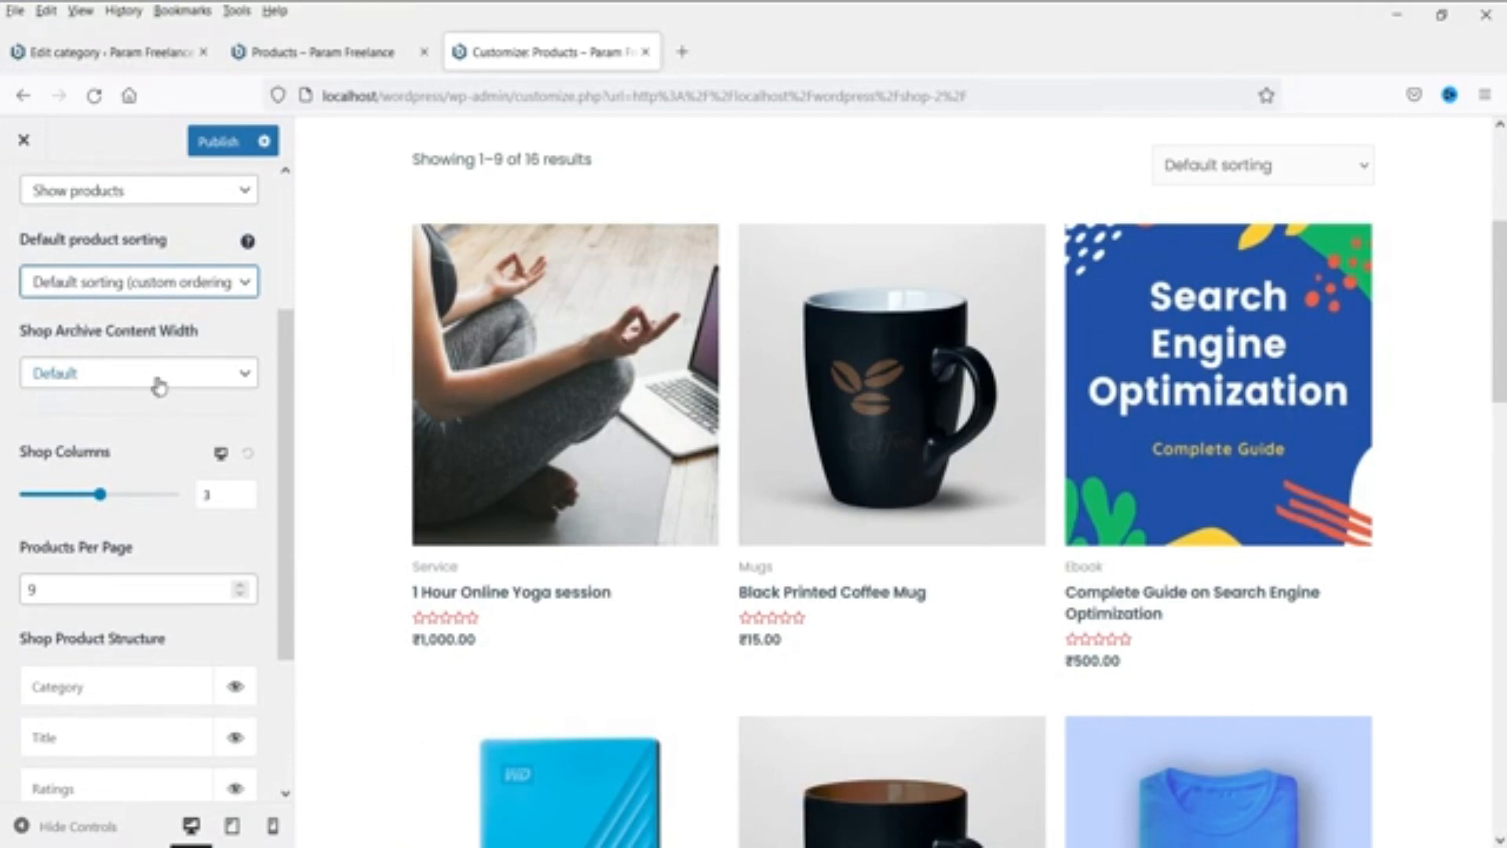
scroll(1400, 437, "down", 3)
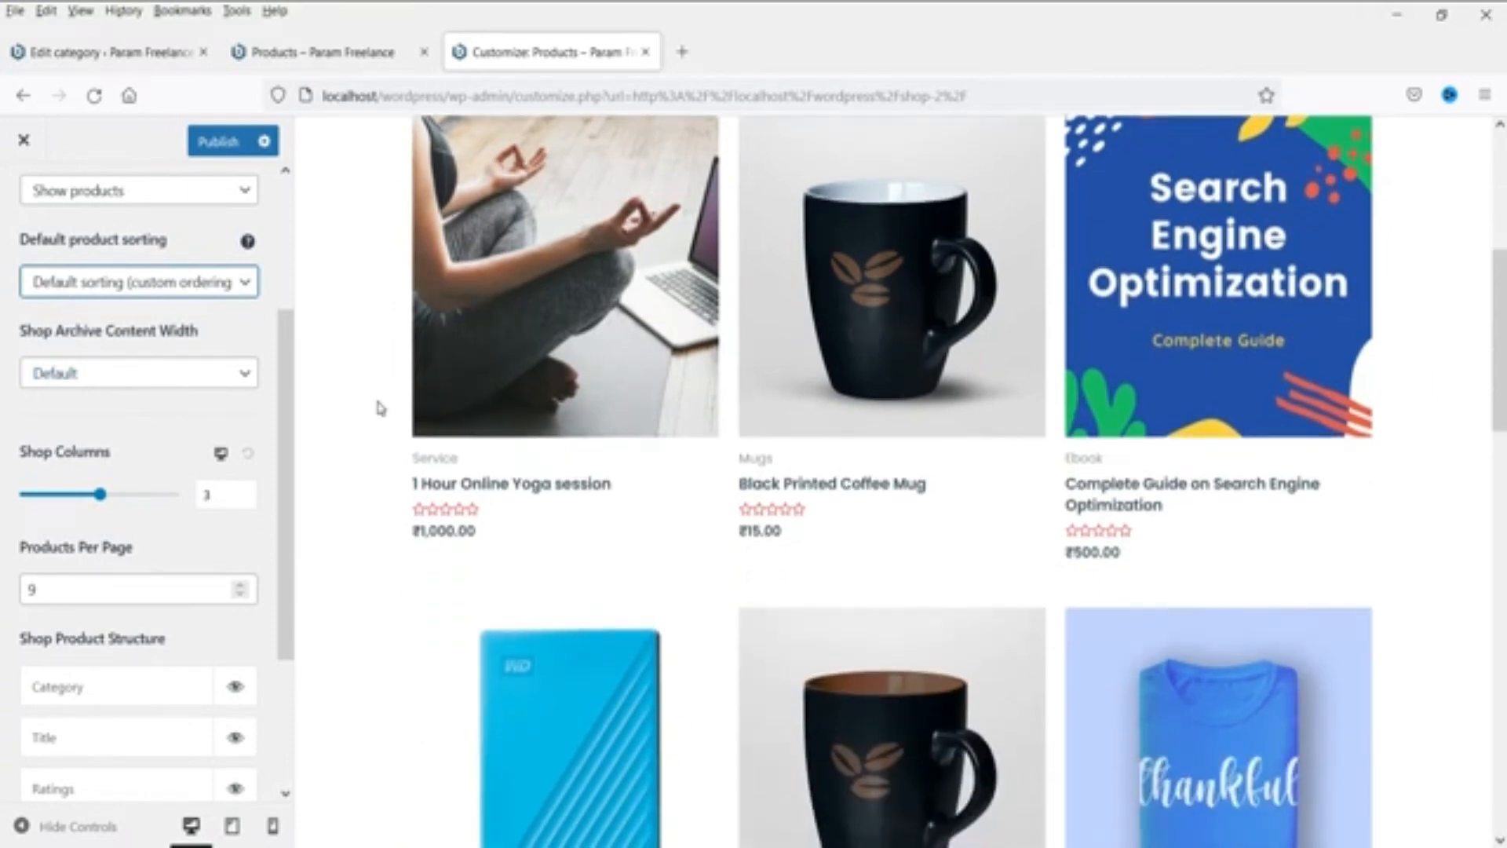
left_click(182, 375)
left_click(134, 436)
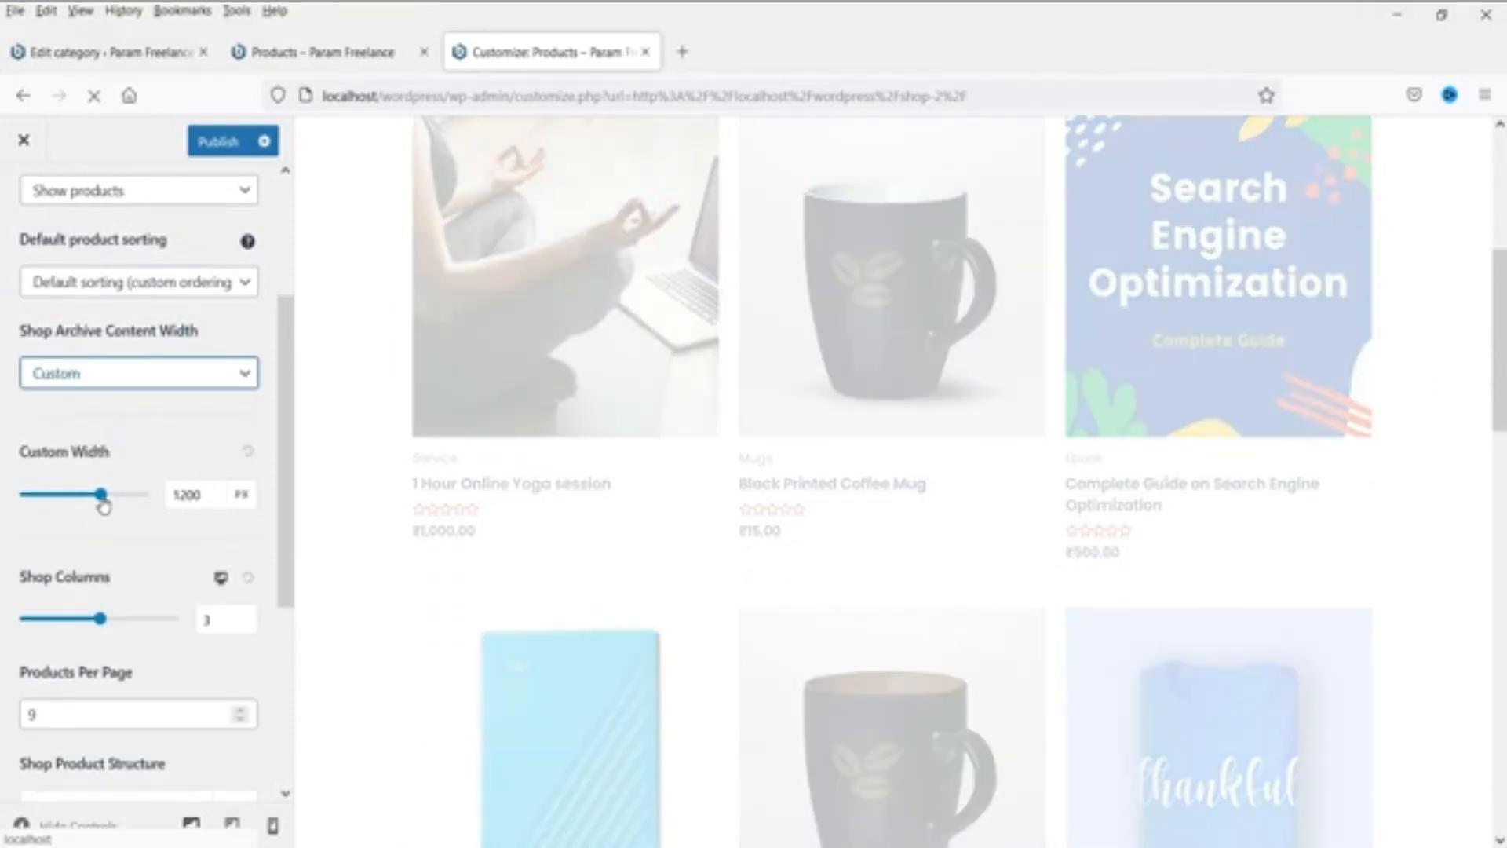
mouse_move(102, 504)
left_mouse_down()
mouse_move(131, 509)
mouse_move(44, 502)
mouse_move(96, 496)
left_mouse_up()
left_click(77, 371)
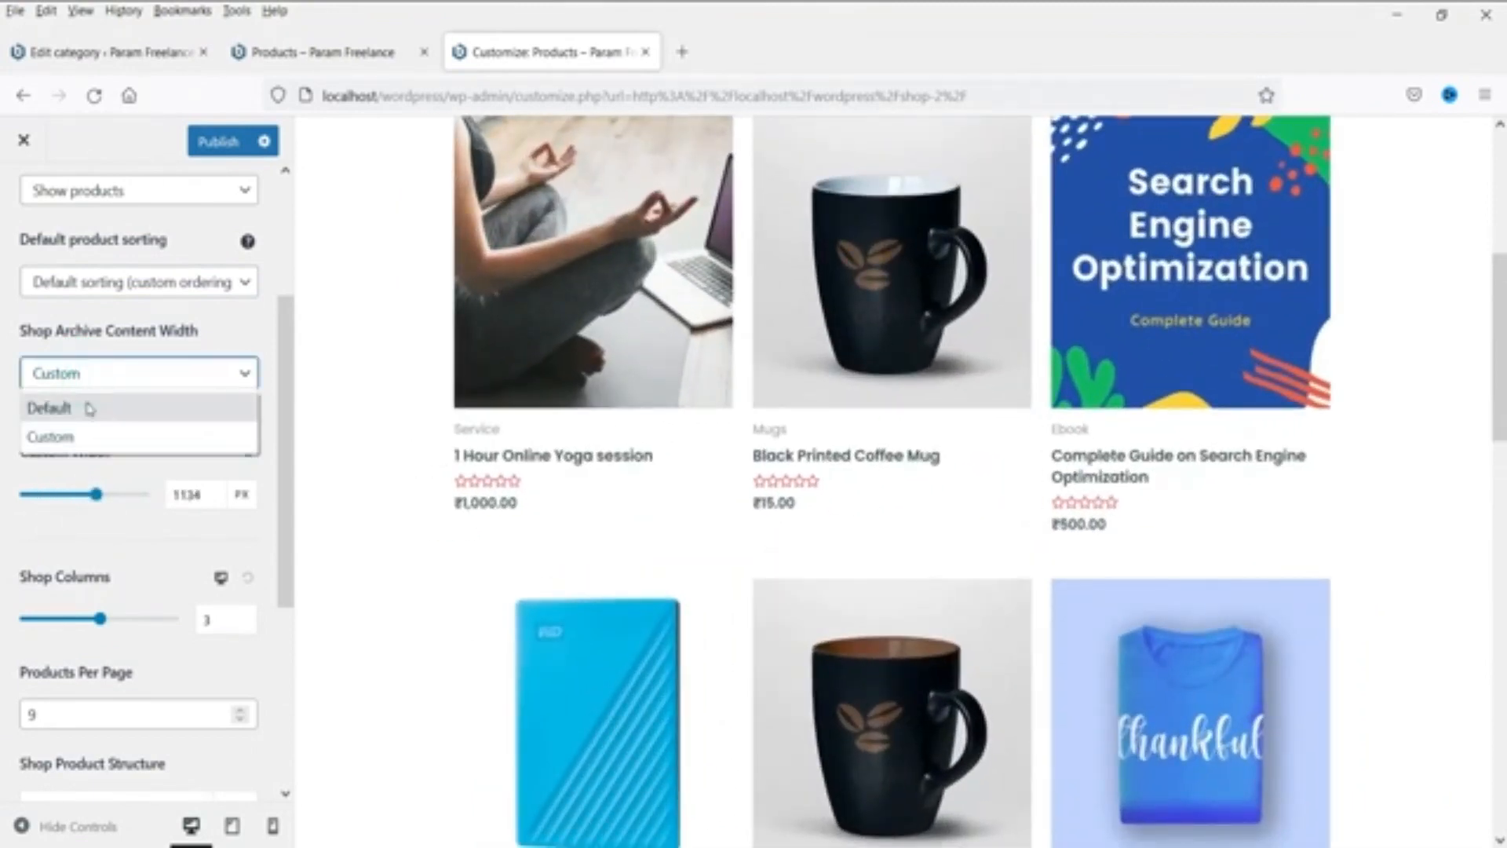
left_click(89, 409)
Step: Set the products per page to 24 and review the full previewed product listing
scroll(133, 409, "down", 3)
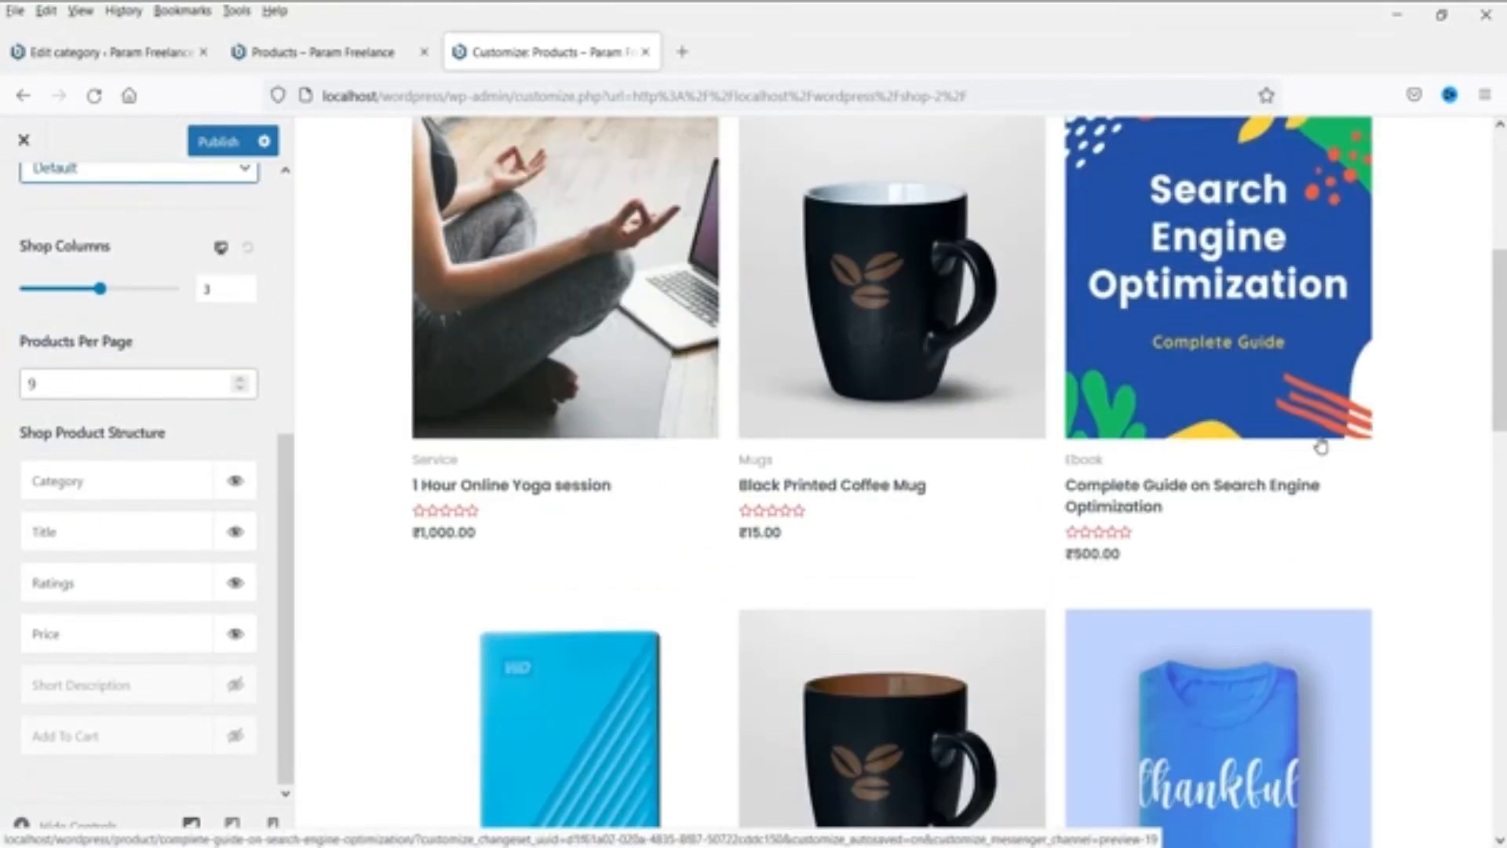
scroll(1282, 497, "down", 10)
scroll(1058, 477, "up", 5)
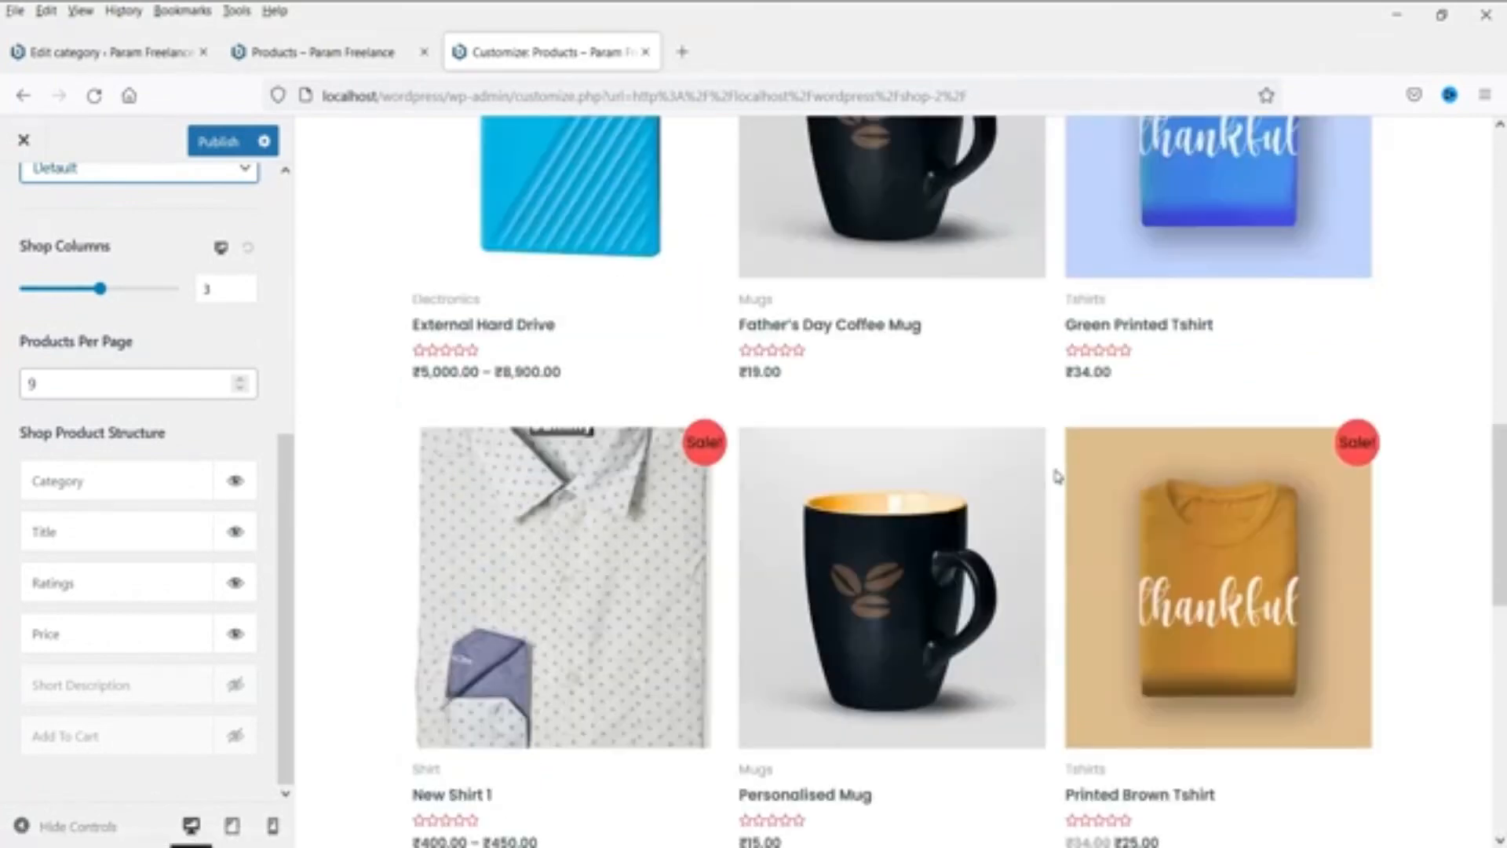
double_click(31, 384)
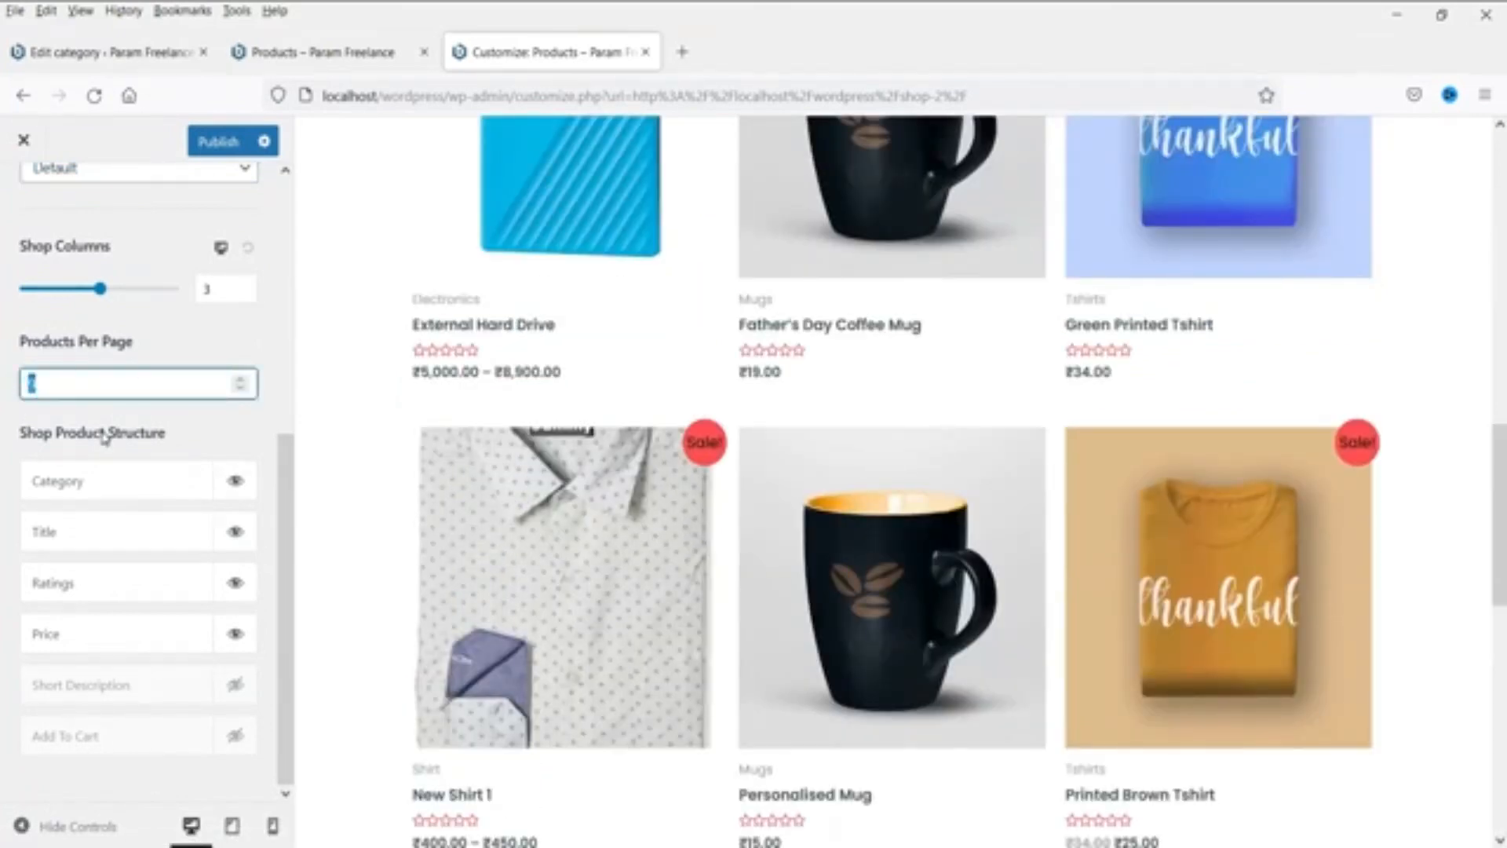
type("24")
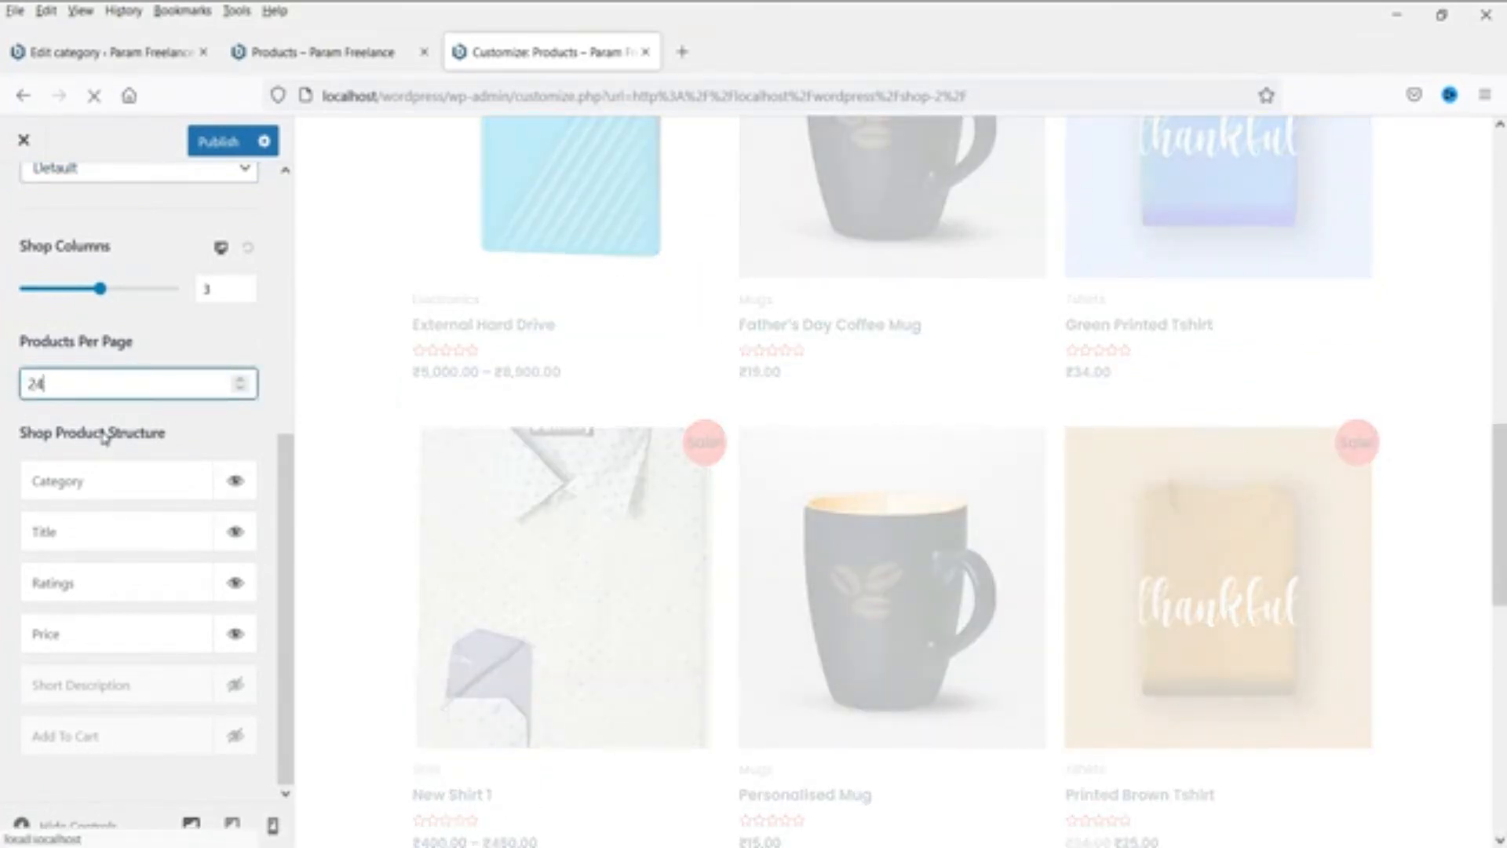
scroll(1095, 422, "down", 15)
scroll(1094, 429, "up", 6)
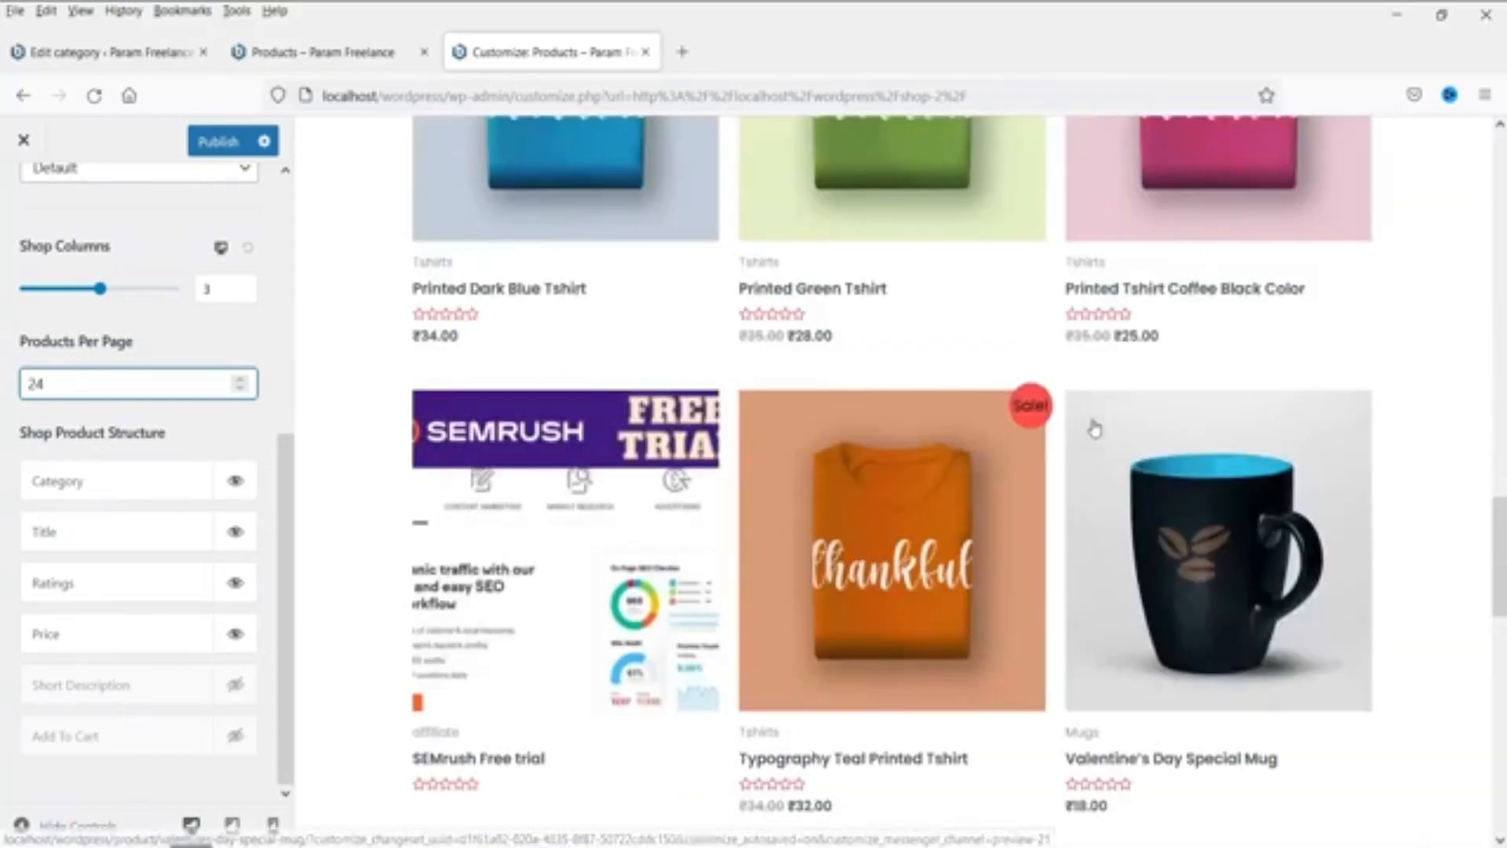
scroll(1095, 429, "up", 10)
scroll(122, 336, "up", 2)
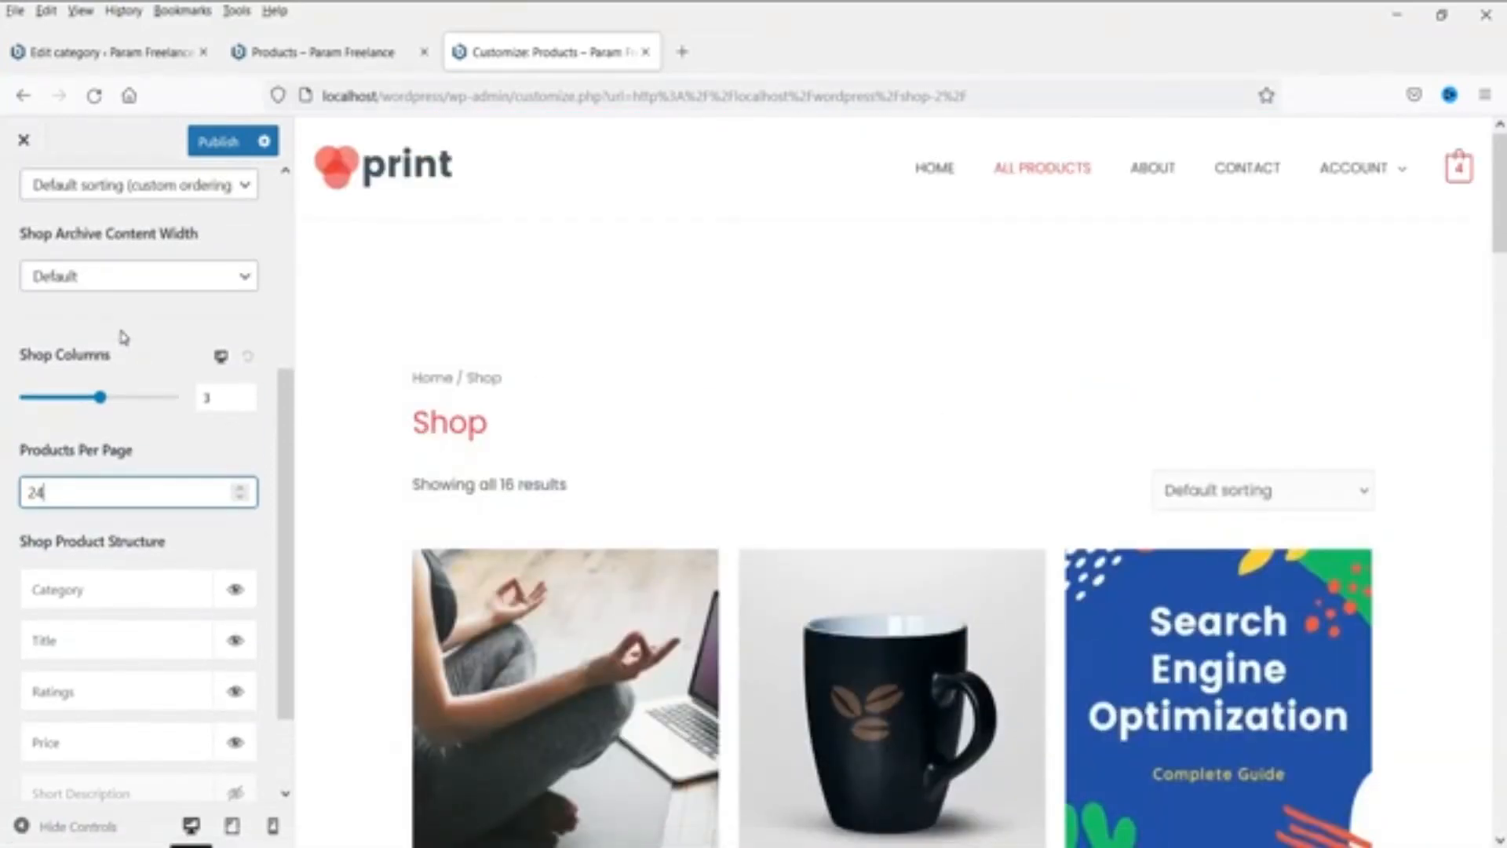
Step: Set the shop columns to 4 for the previewed product listing
scroll(1138, 416, "down", 4)
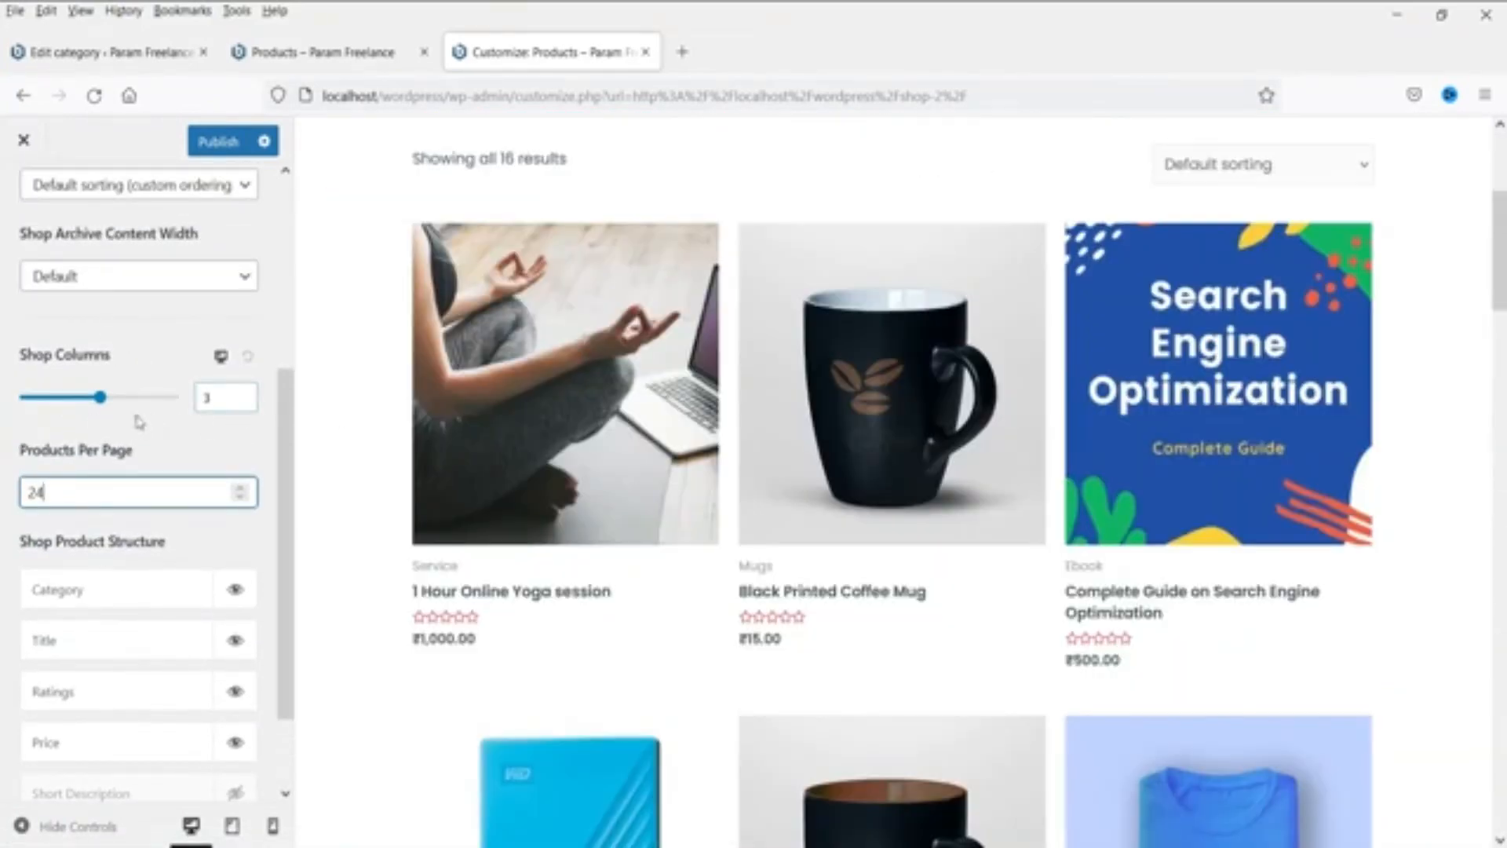
left_click_drag(106, 406, 126, 399)
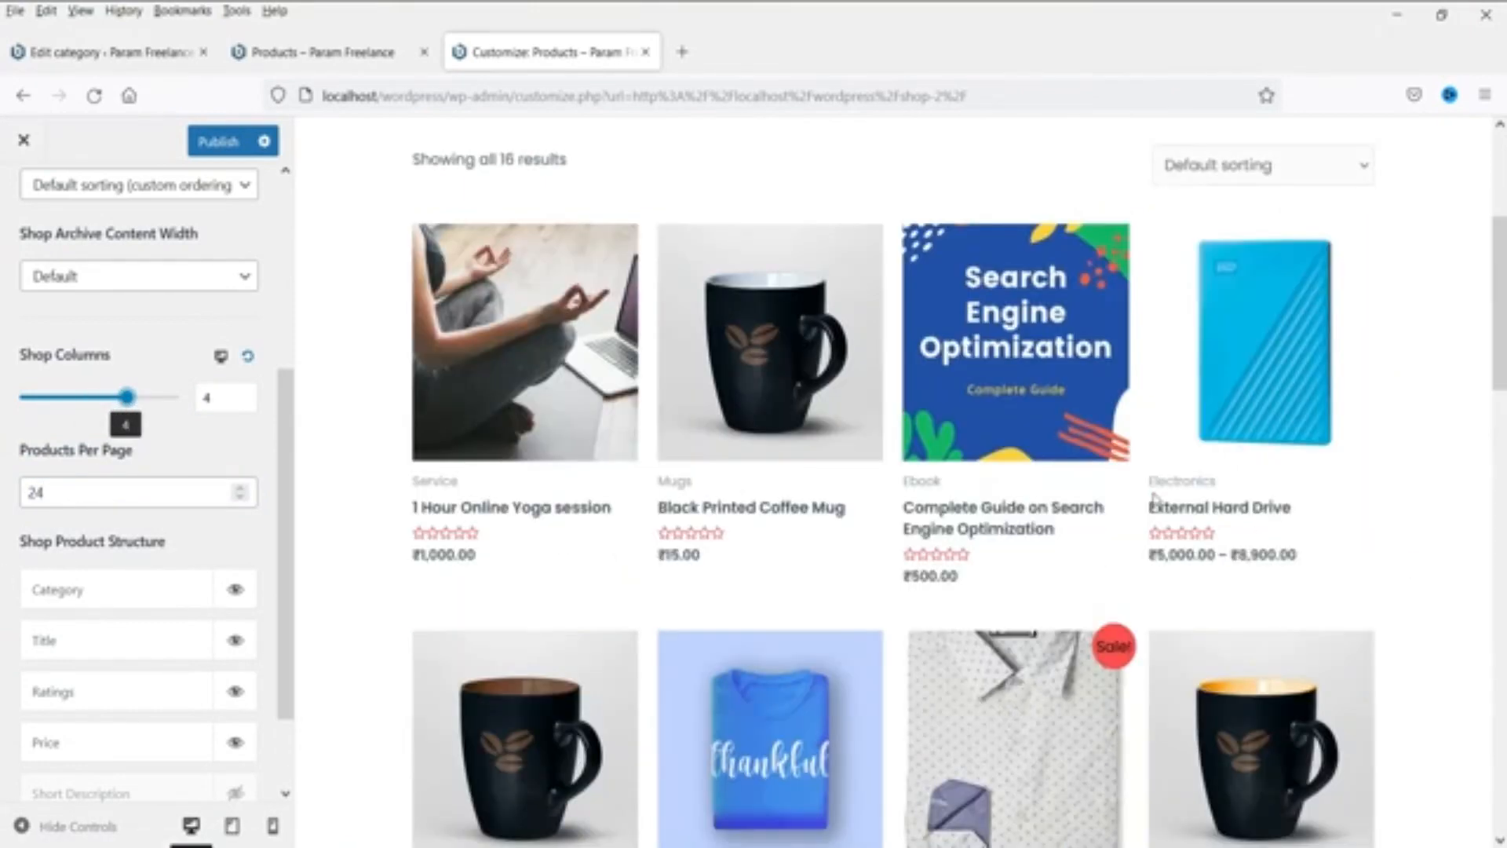
Step: Publish the shop column and products-per-page changes, and reload the live shop page to review the product listing
left_click(222, 145)
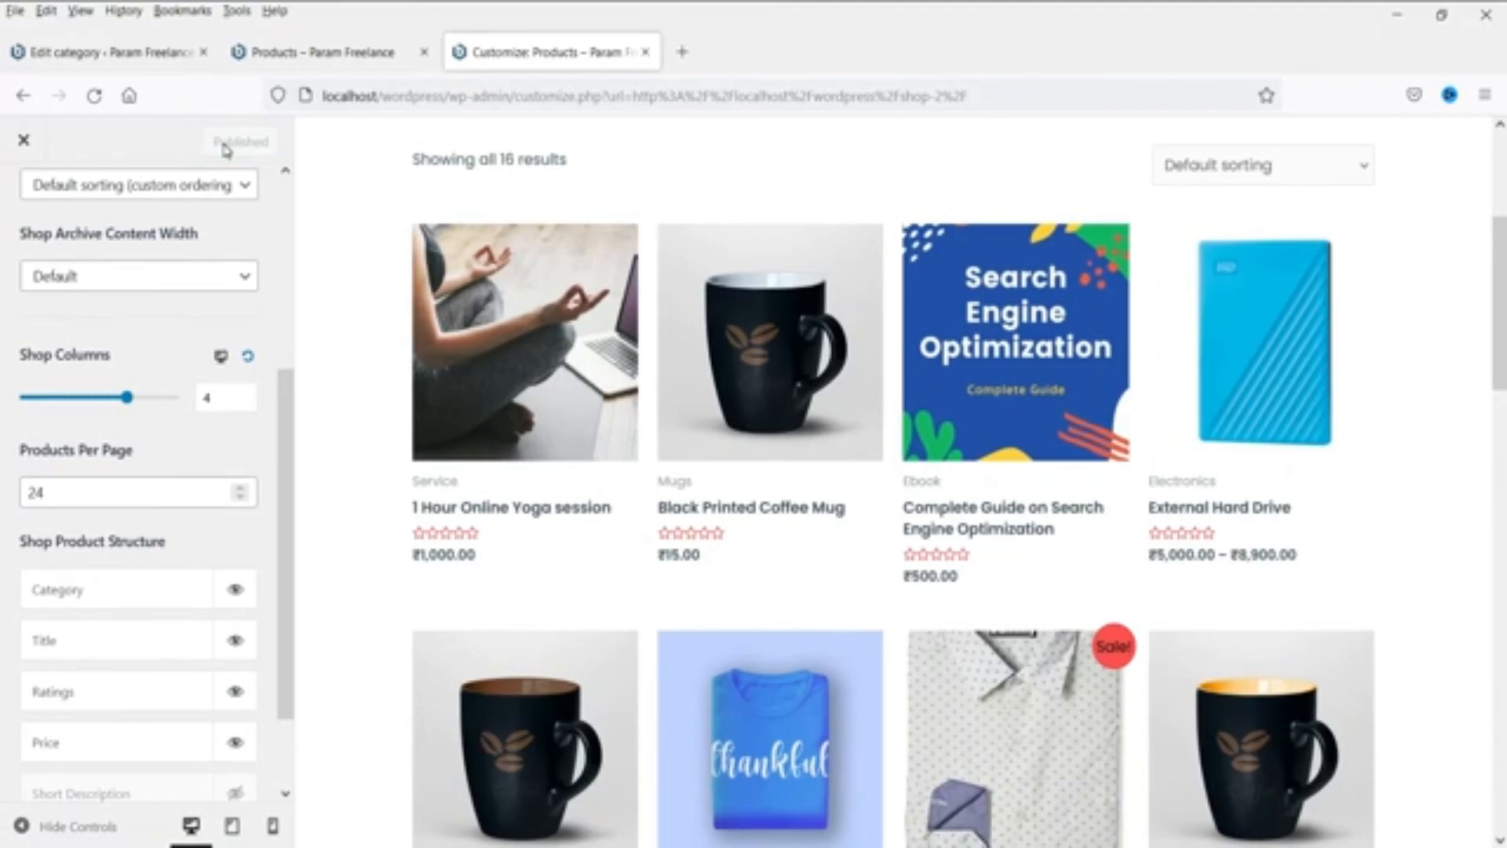
left_click(334, 52)
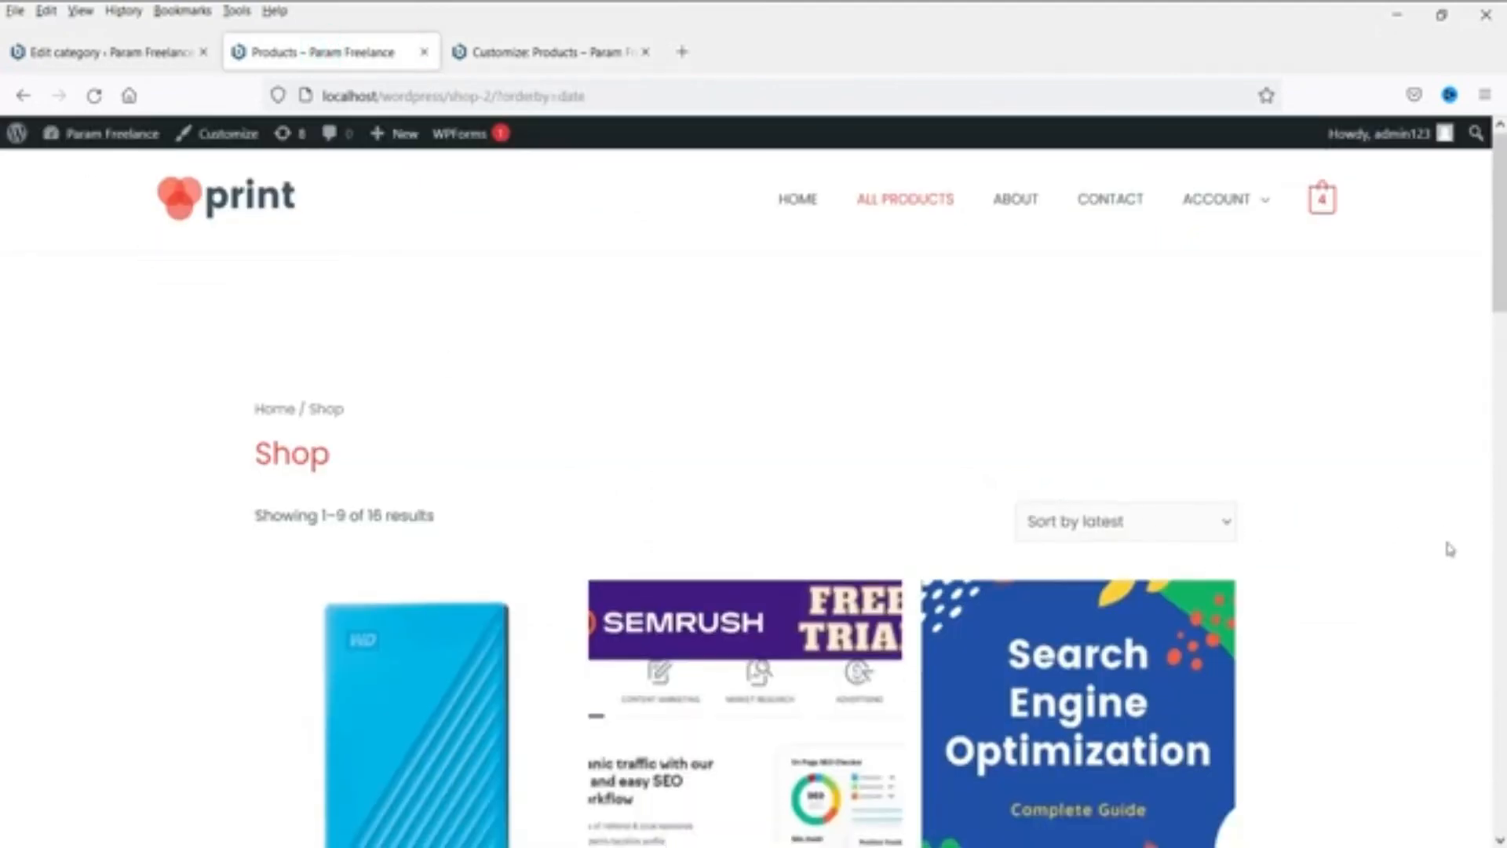
scroll(1138, 549, "down", 3)
left_click(95, 95)
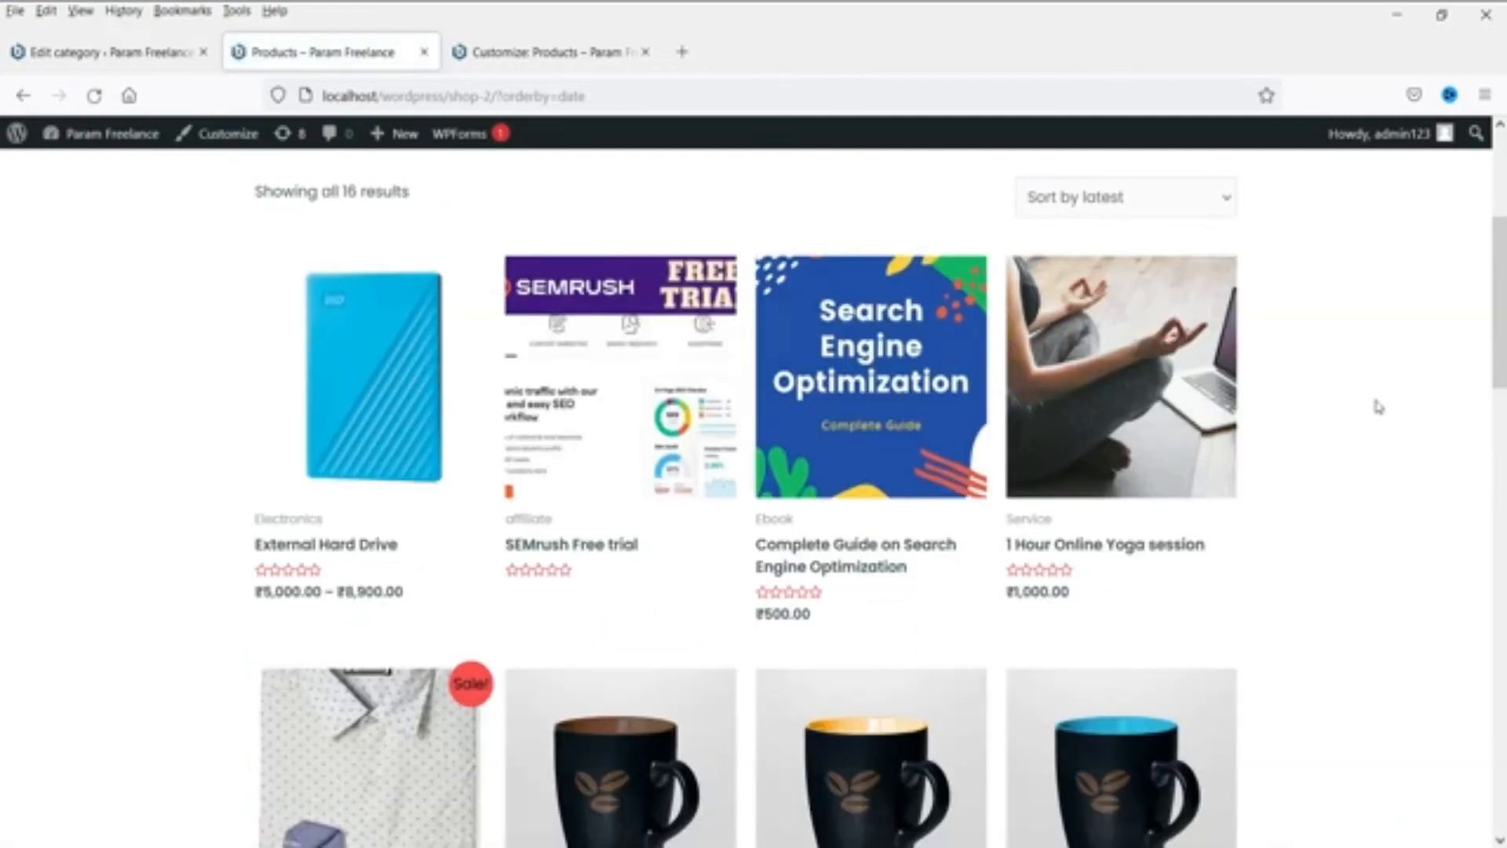
scroll(1374, 416, "down", 3)
scroll(1370, 419, "down", 10)
scroll(1370, 420, "up", 10)
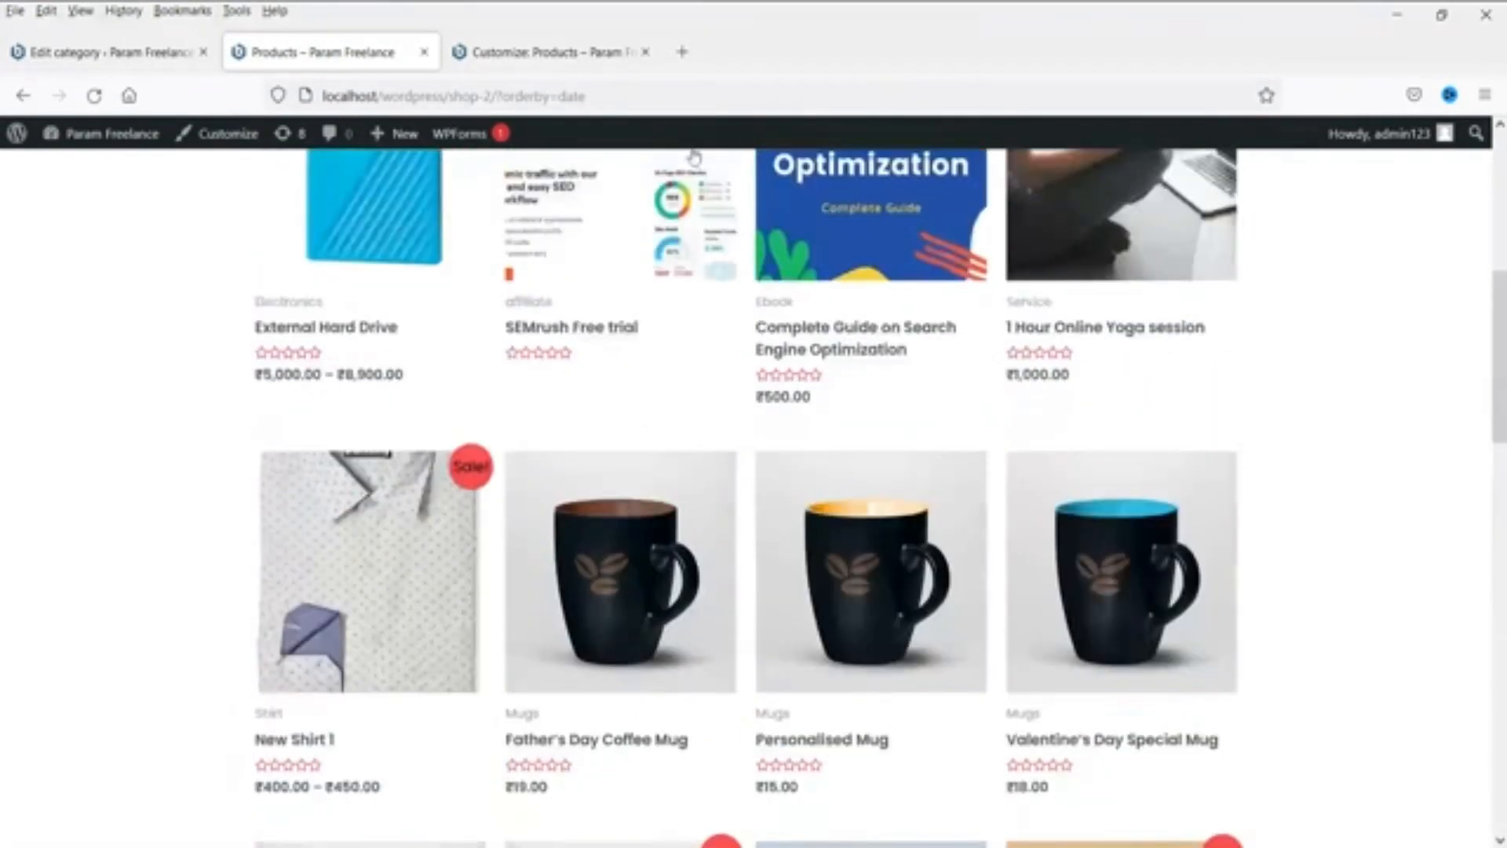
Step: Hide Ratings in the customizer's Shop Product Structure and move Price to the first position, above Category
left_click(539, 49)
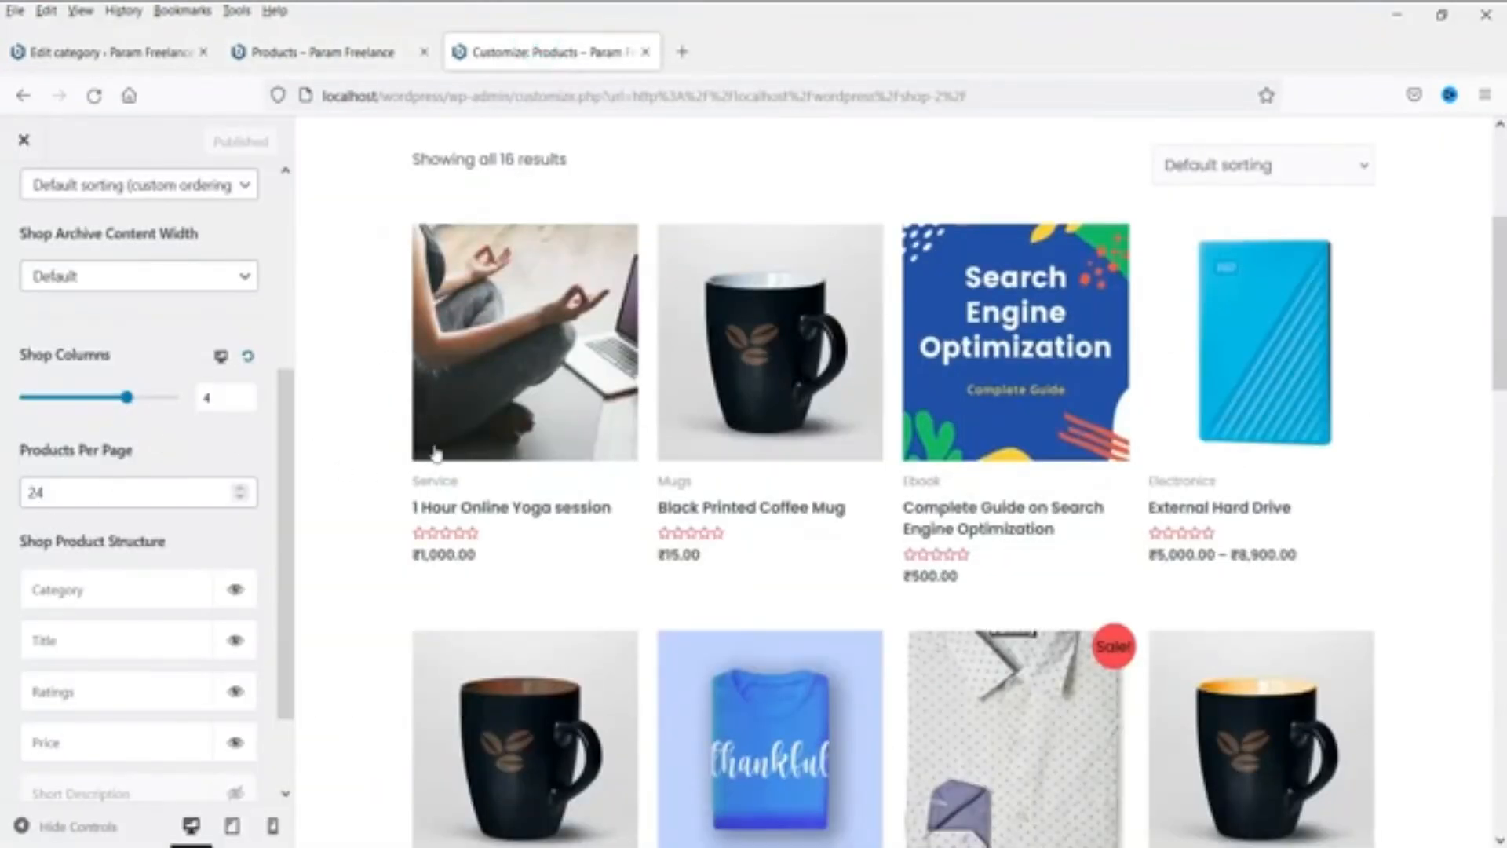
scroll(79, 440, "down", 3)
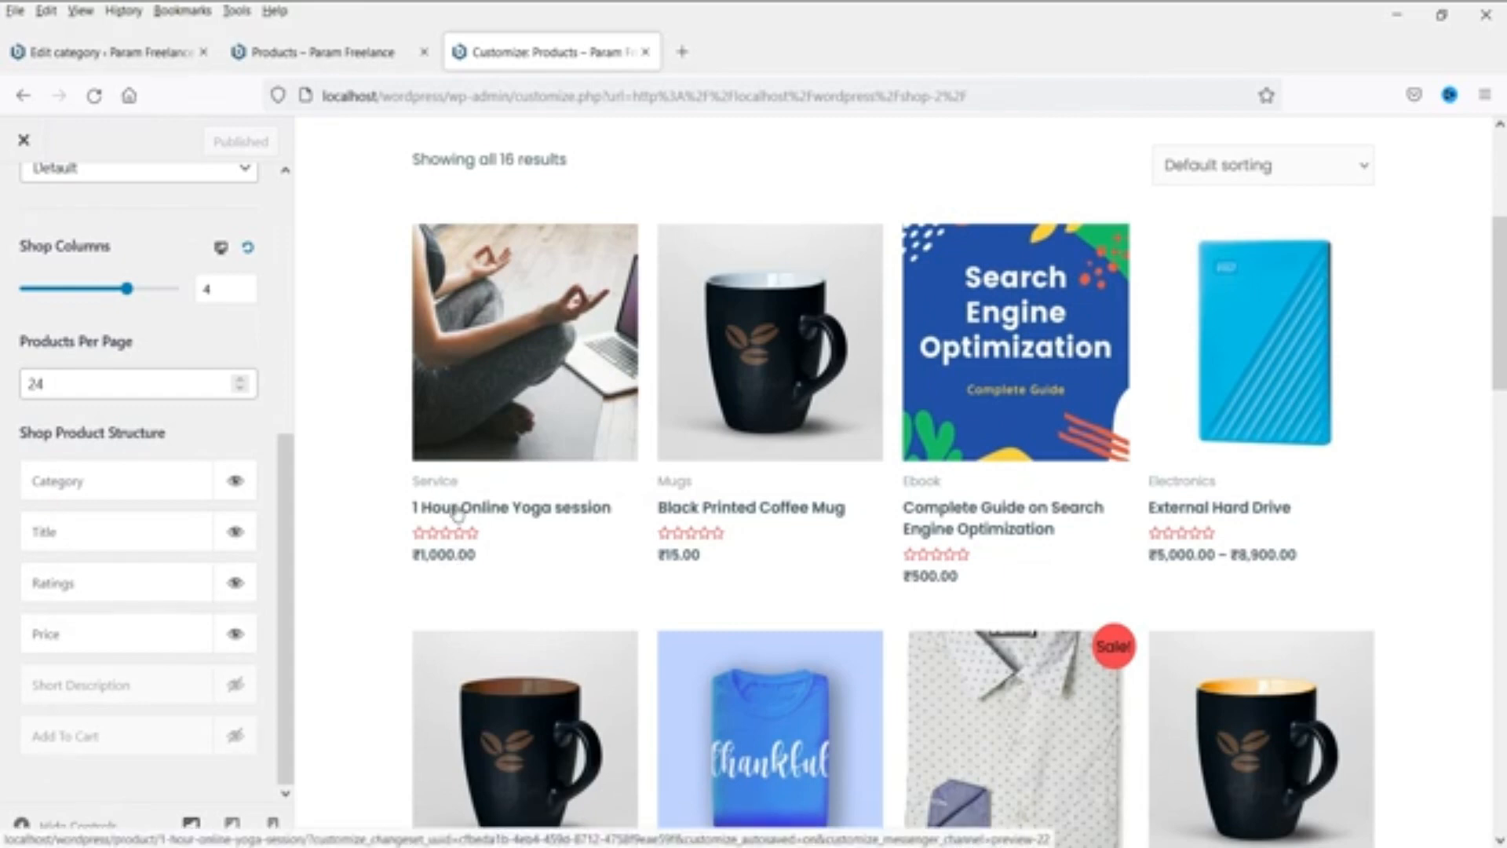
left_click(236, 584)
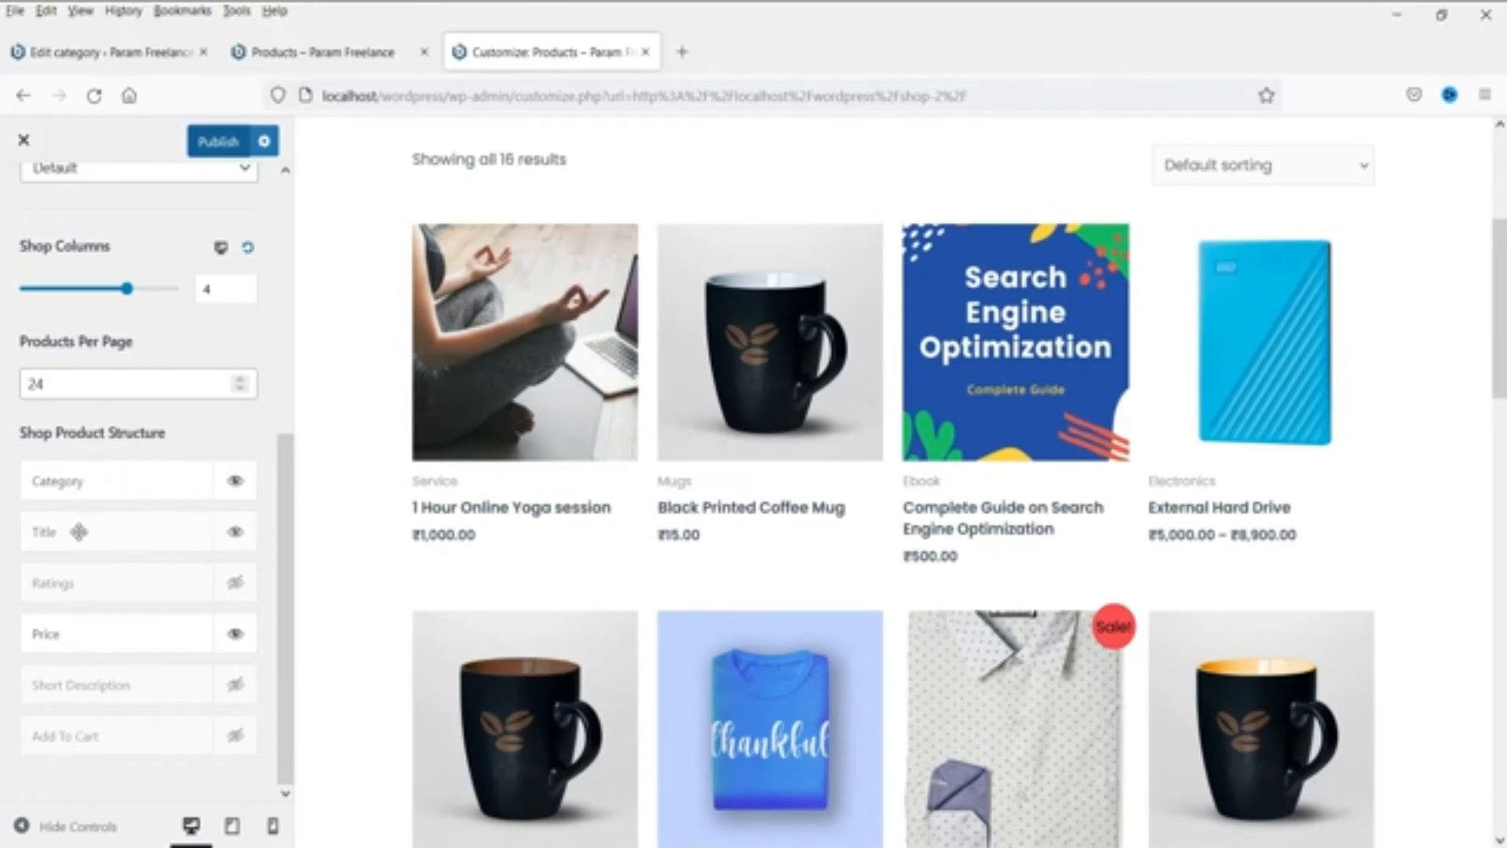
left_click_drag(54, 634, 49, 518)
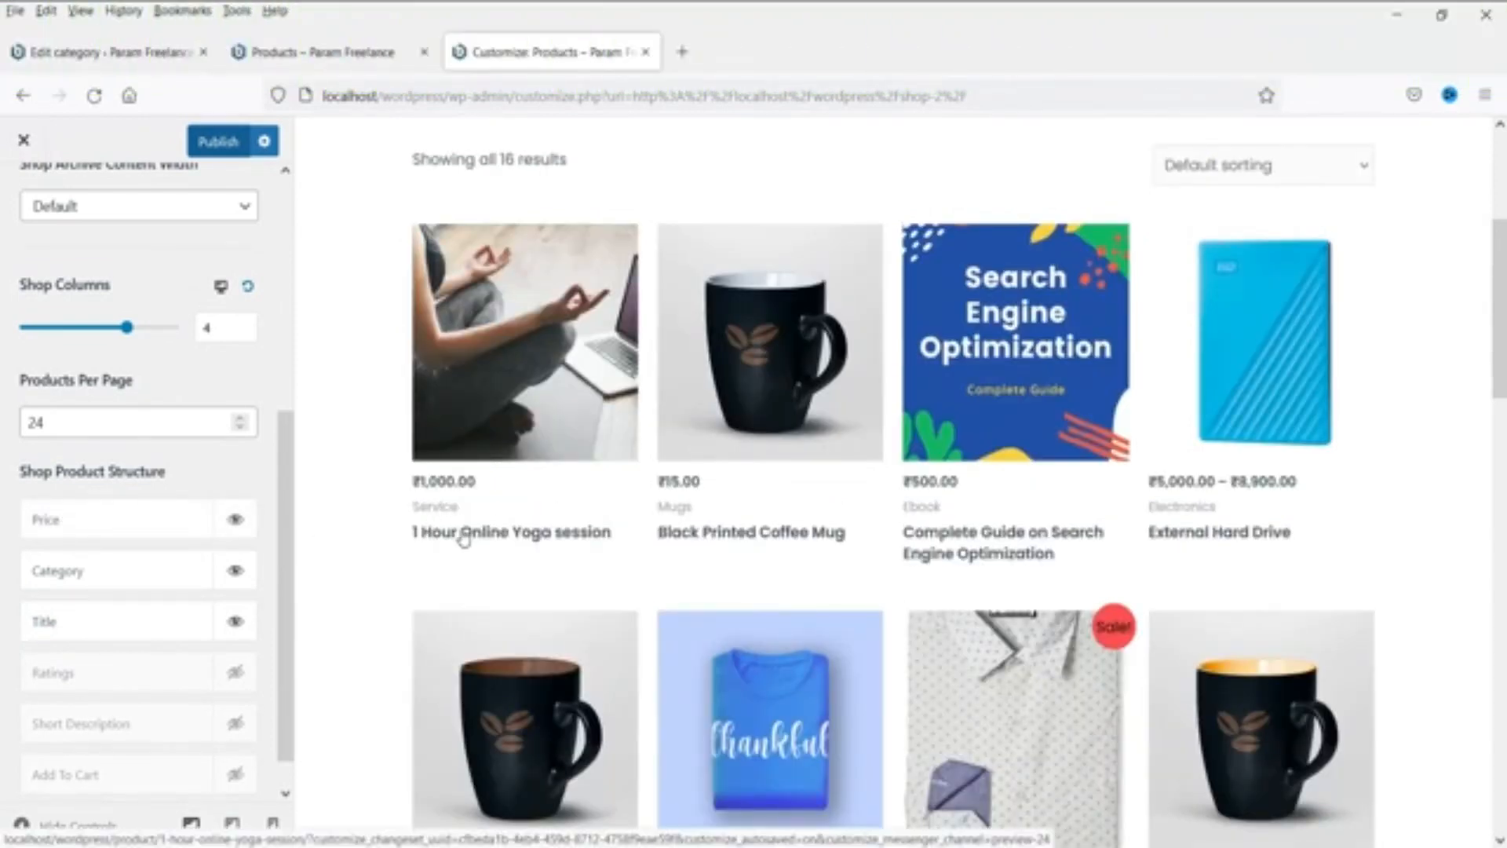
Step: Enable the Add To Cart element in the Shop Product Structure and publish the changes
scroll(141, 586, "down", 1)
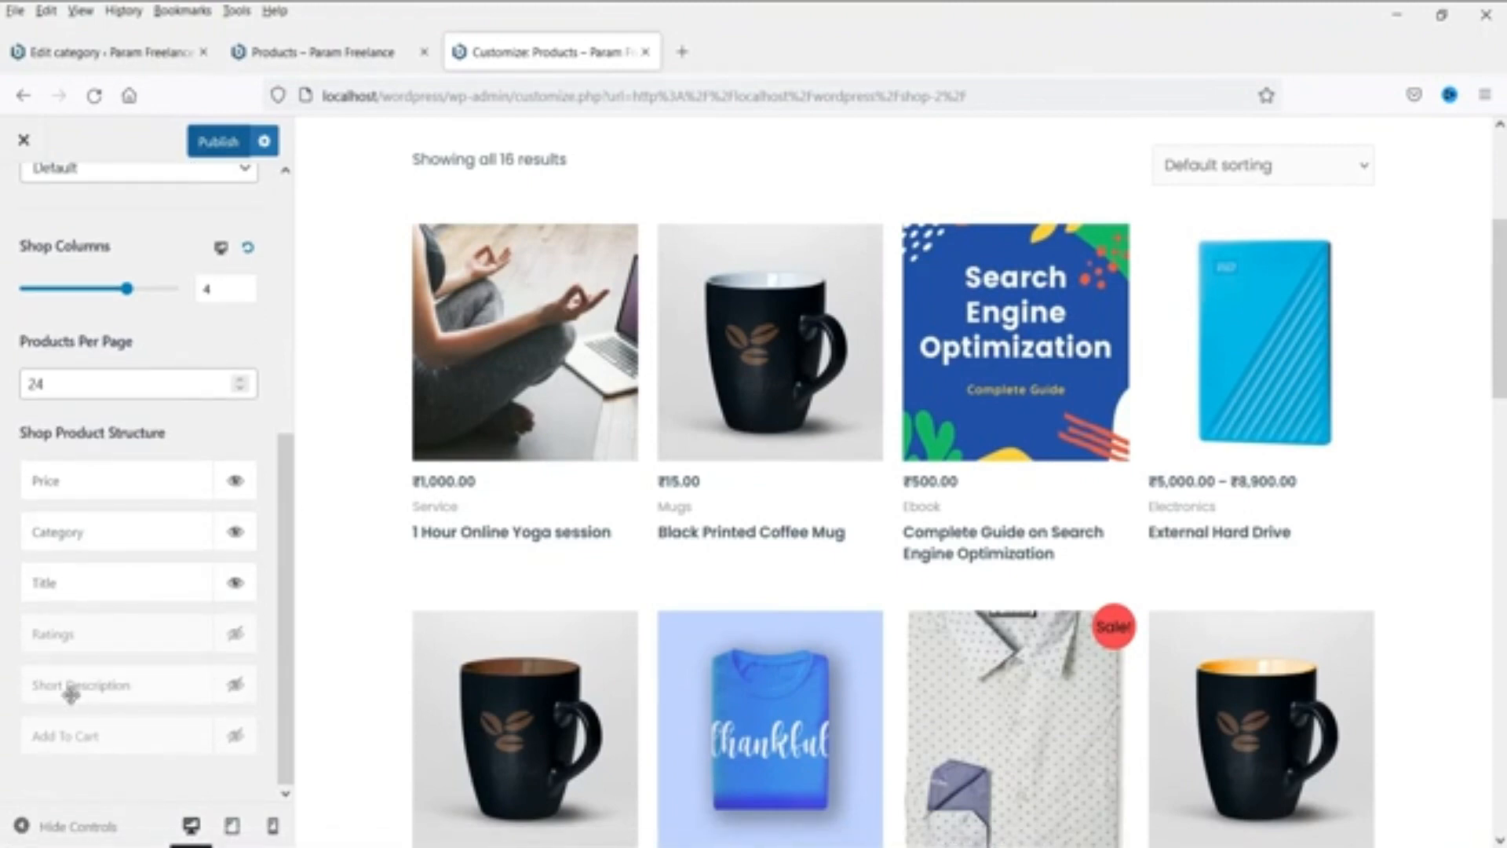
left_click(236, 686)
left_click(235, 740)
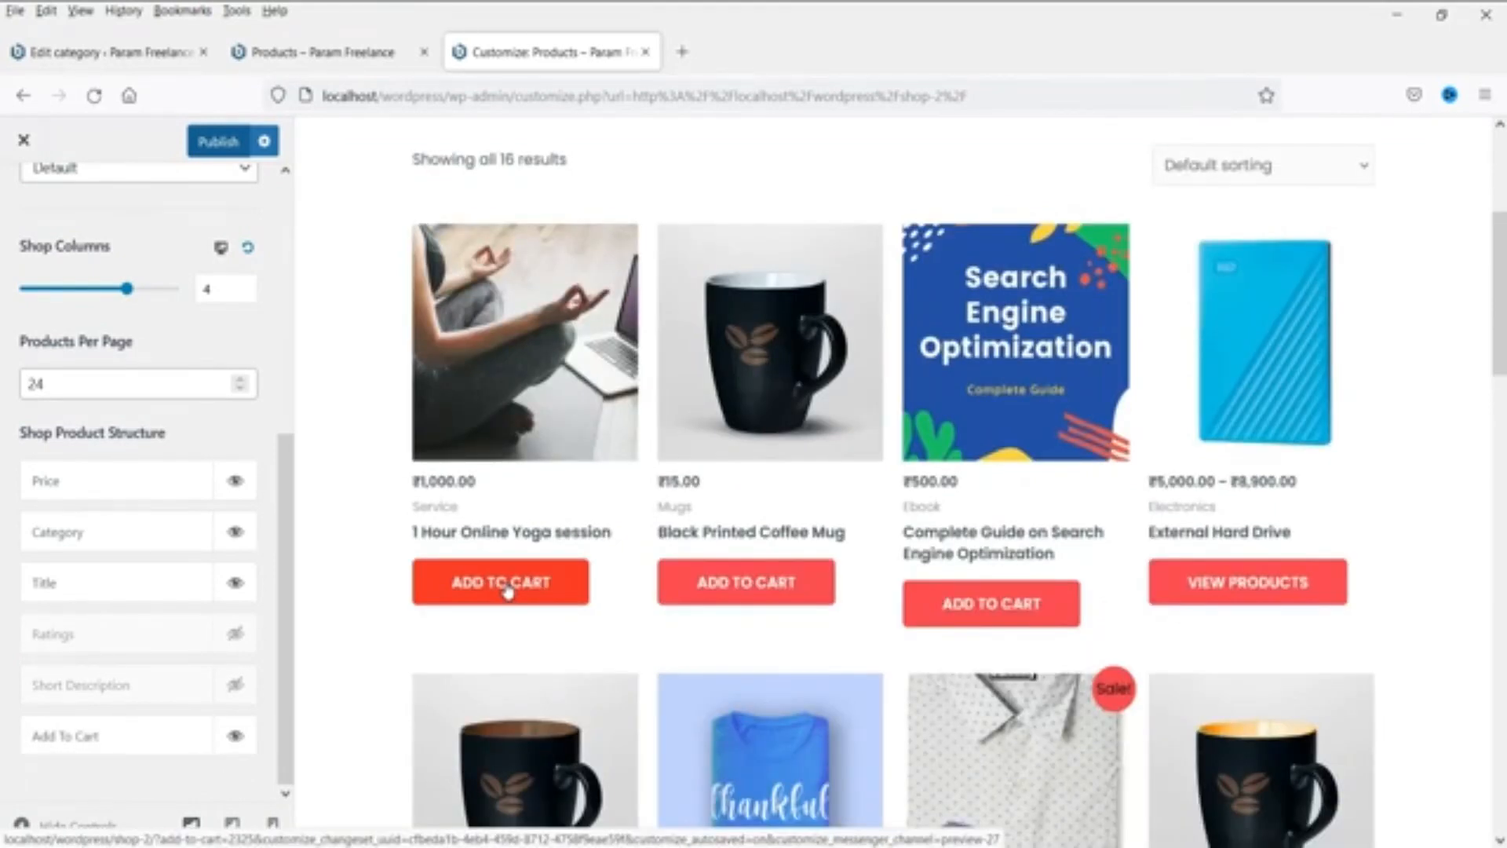
left_click(208, 141)
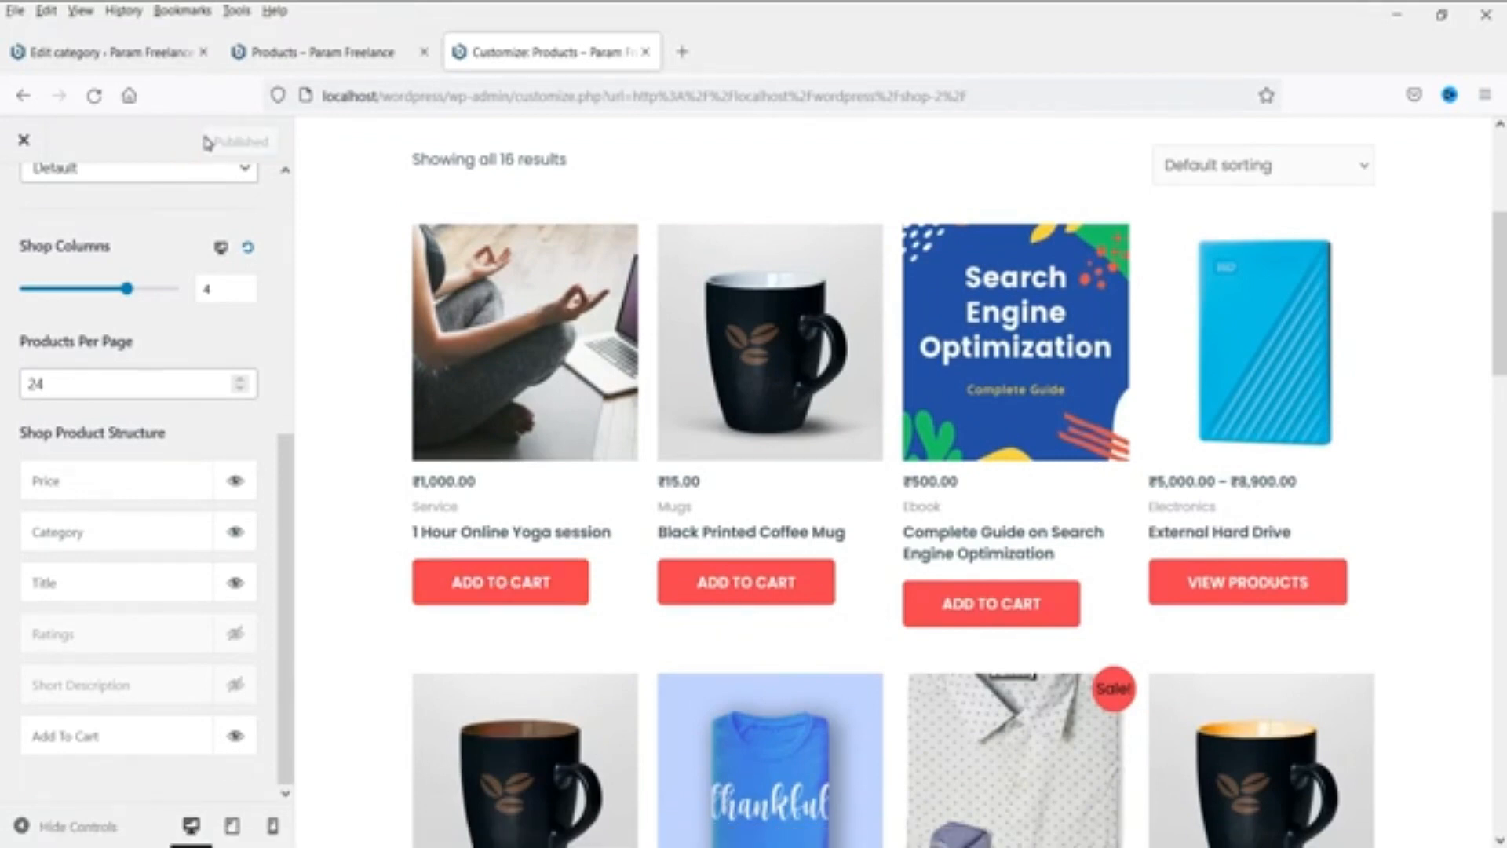
Step: Reload the live shop page and examine the product cards throughout the listing
left_click(330, 52)
left_click(94, 95)
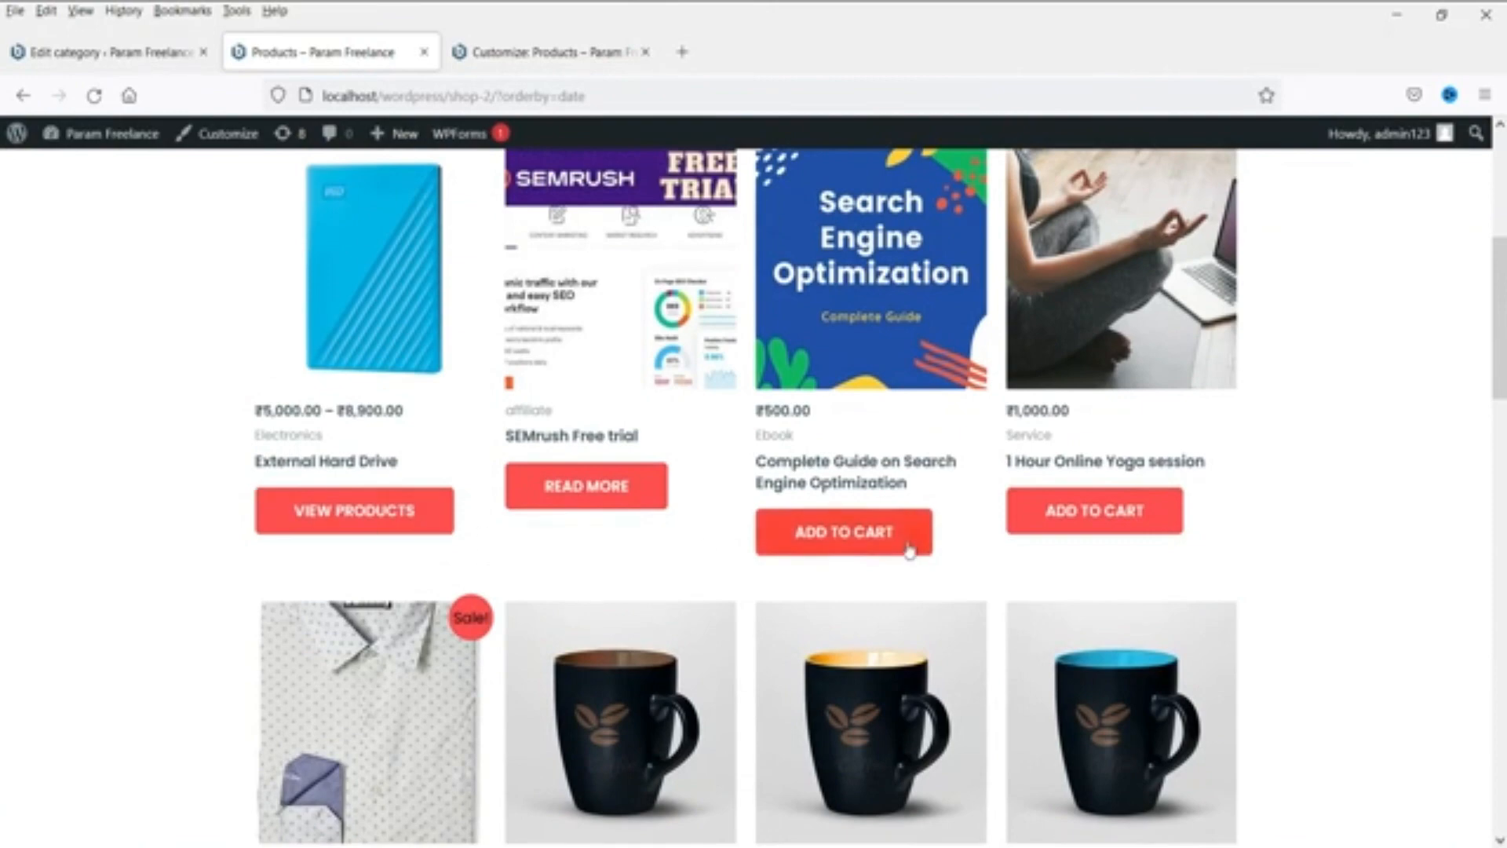
scroll(1194, 528, "down", 8)
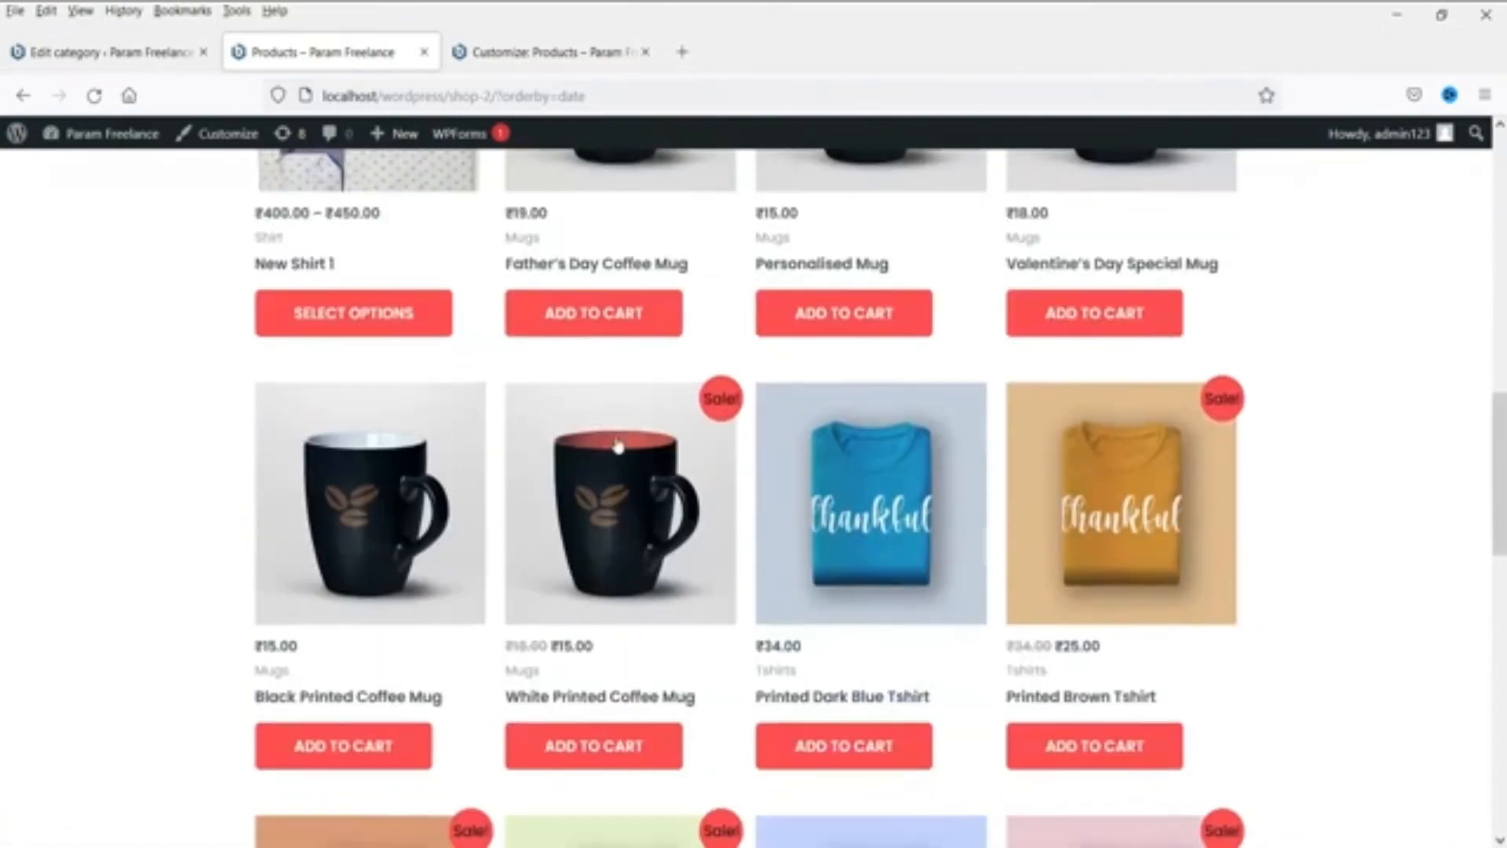
scroll(618, 446, "down", 5)
scroll(604, 510, "up", 10)
Step: Add Complete Guide on Search Engine Optimization to the cart from the live shop page and view the cart
left_click(542, 52)
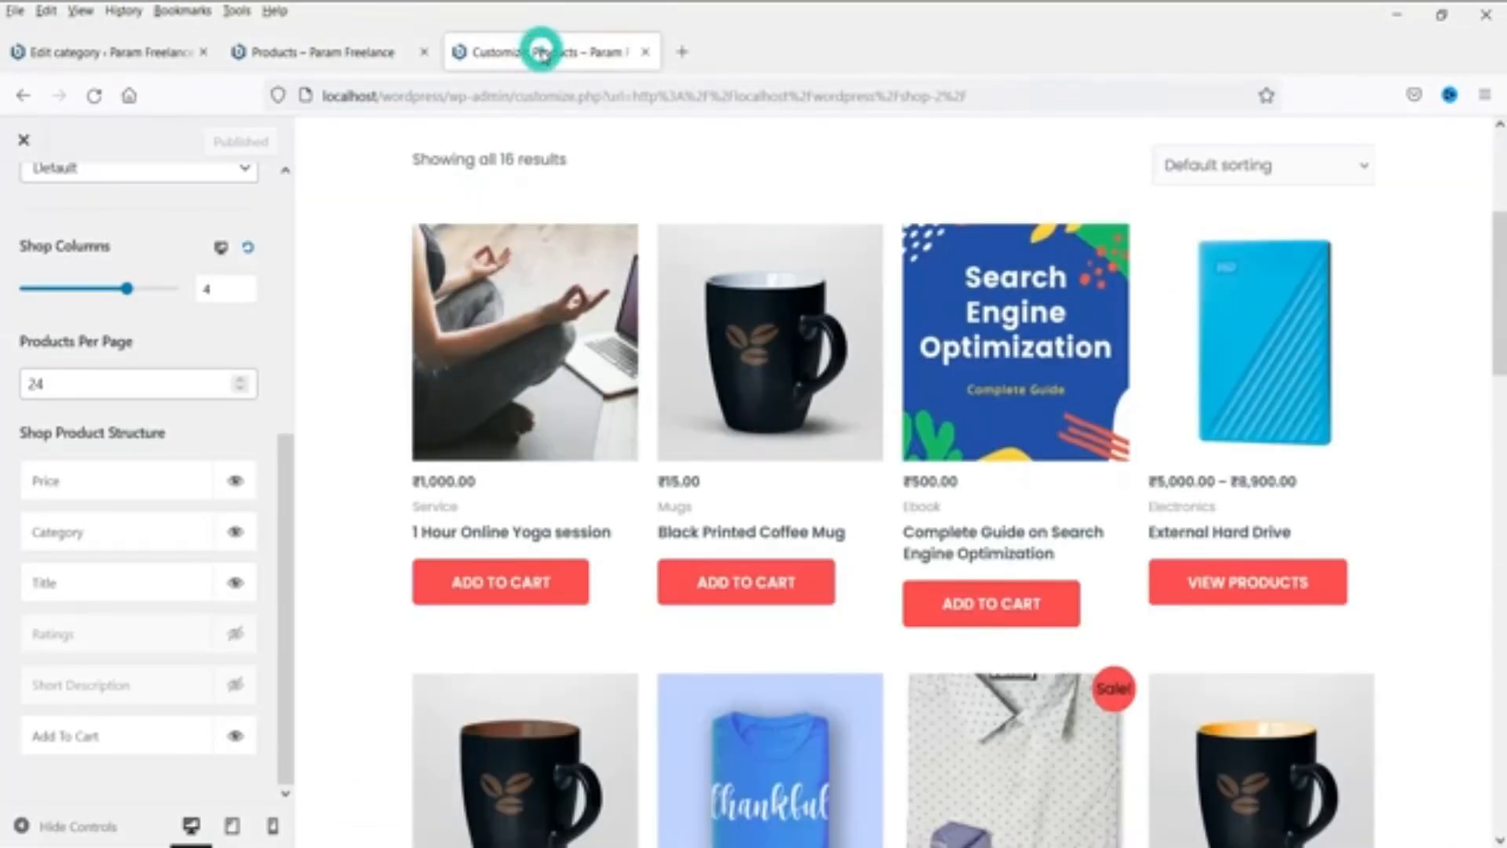
left_click(278, 49)
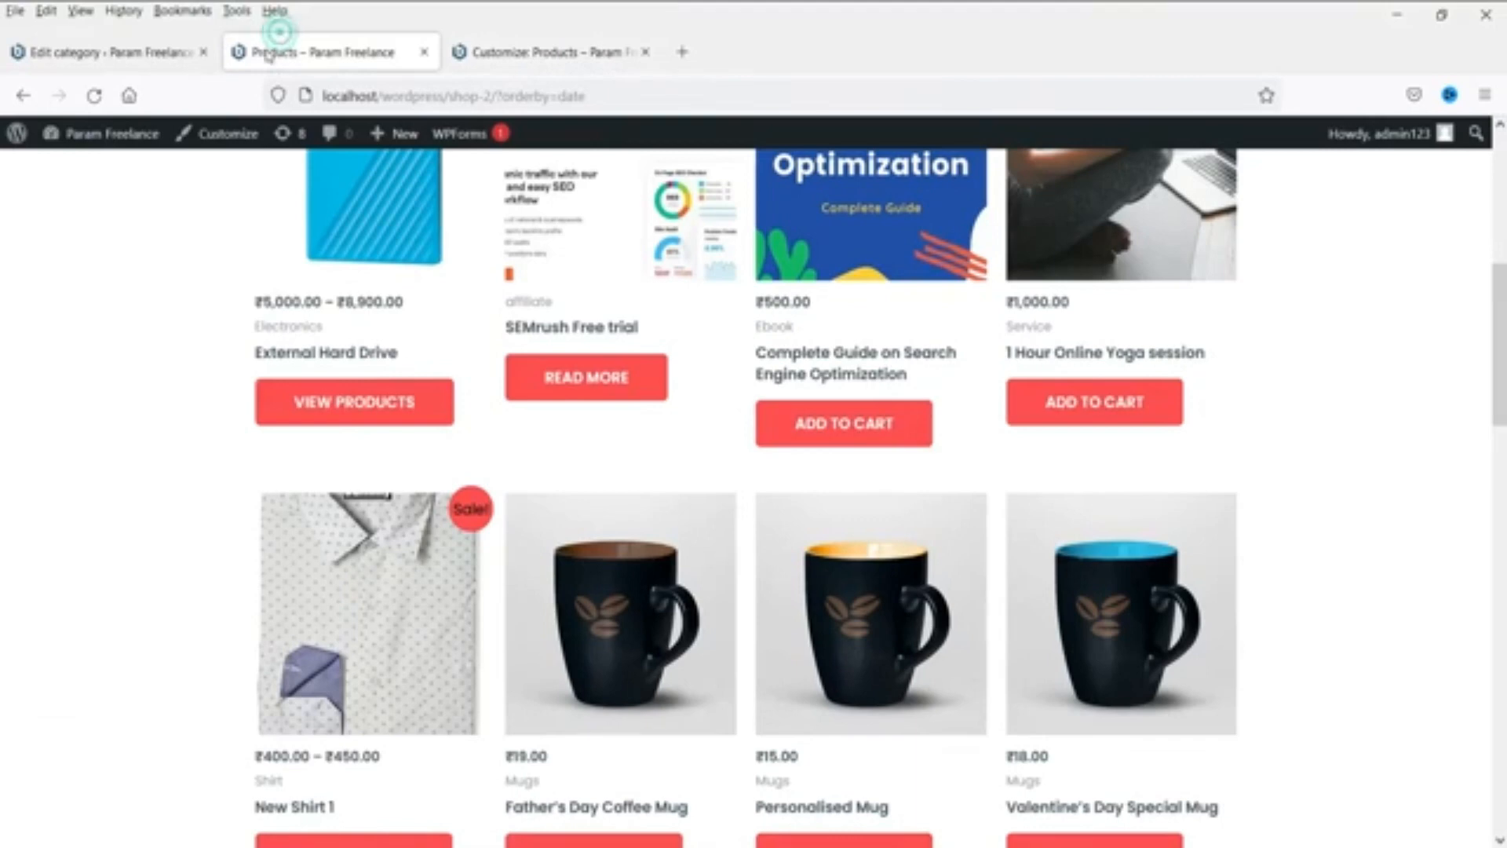
left_click(849, 435)
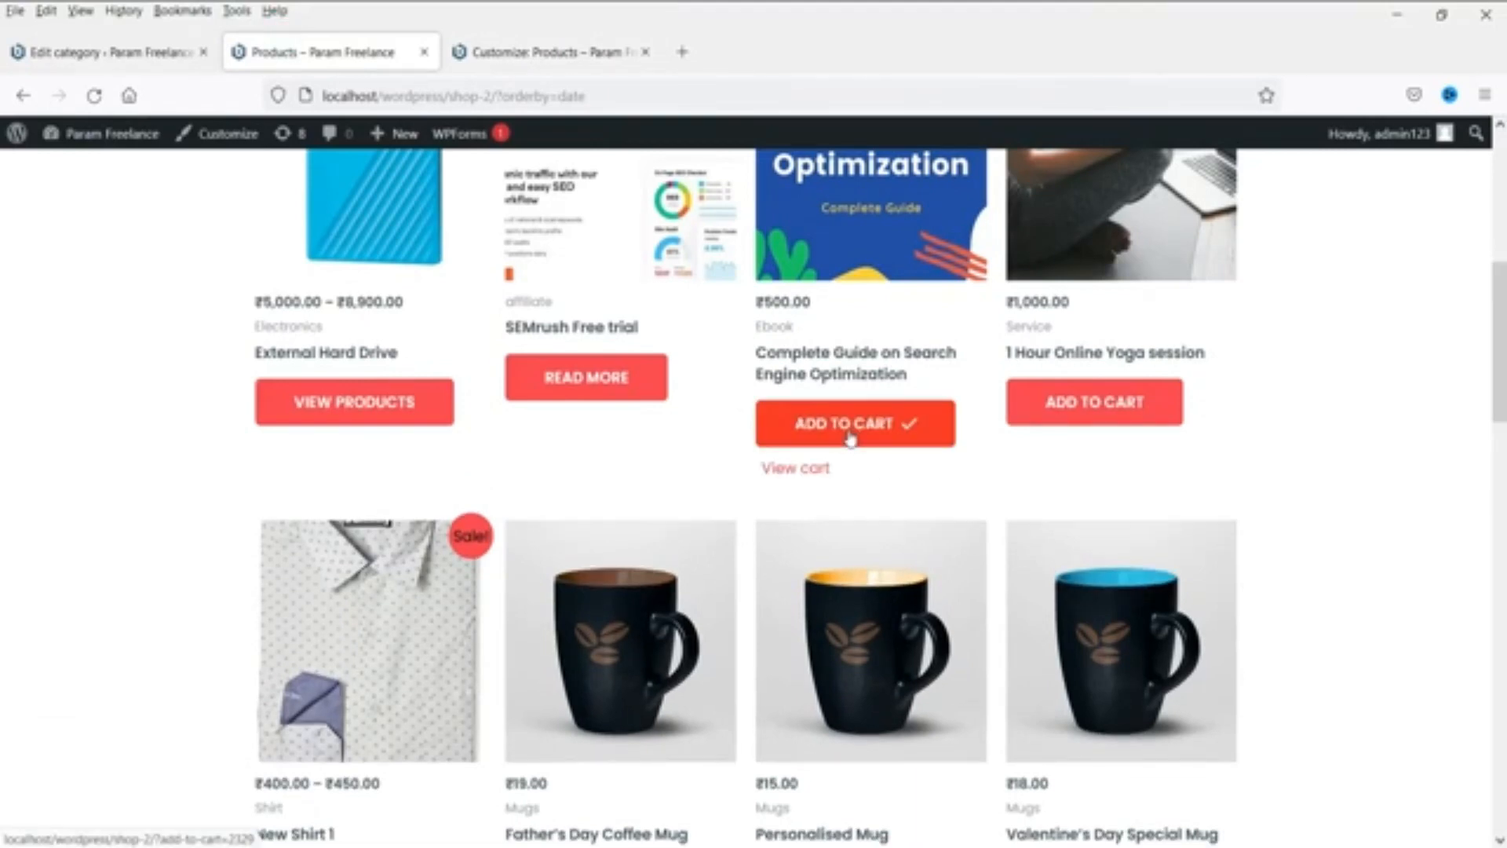
left_click(815, 470)
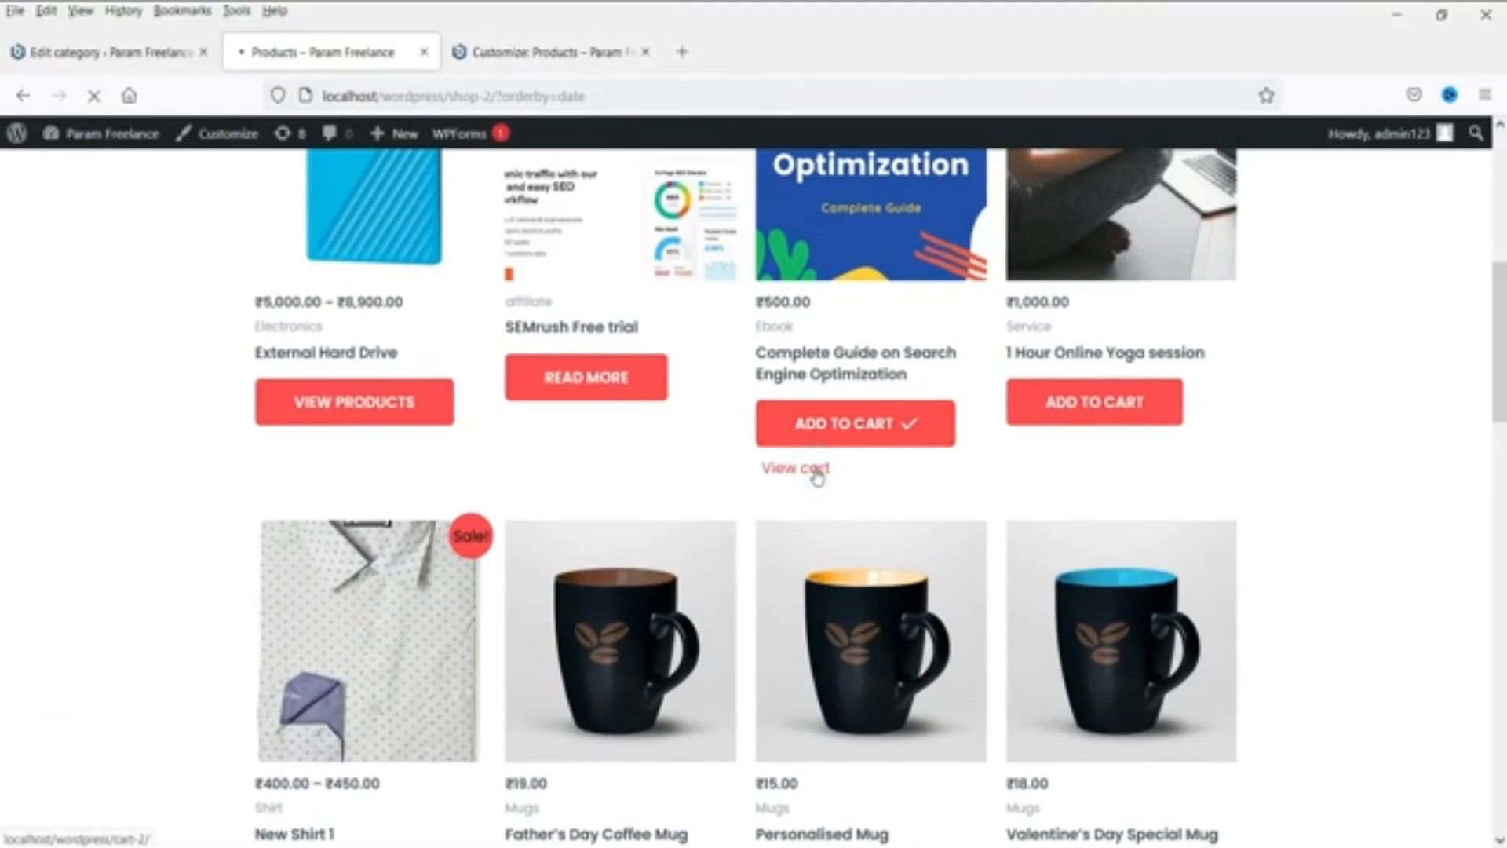
scroll(1250, 431, "down", 5)
scroll(1251, 431, "up", 5)
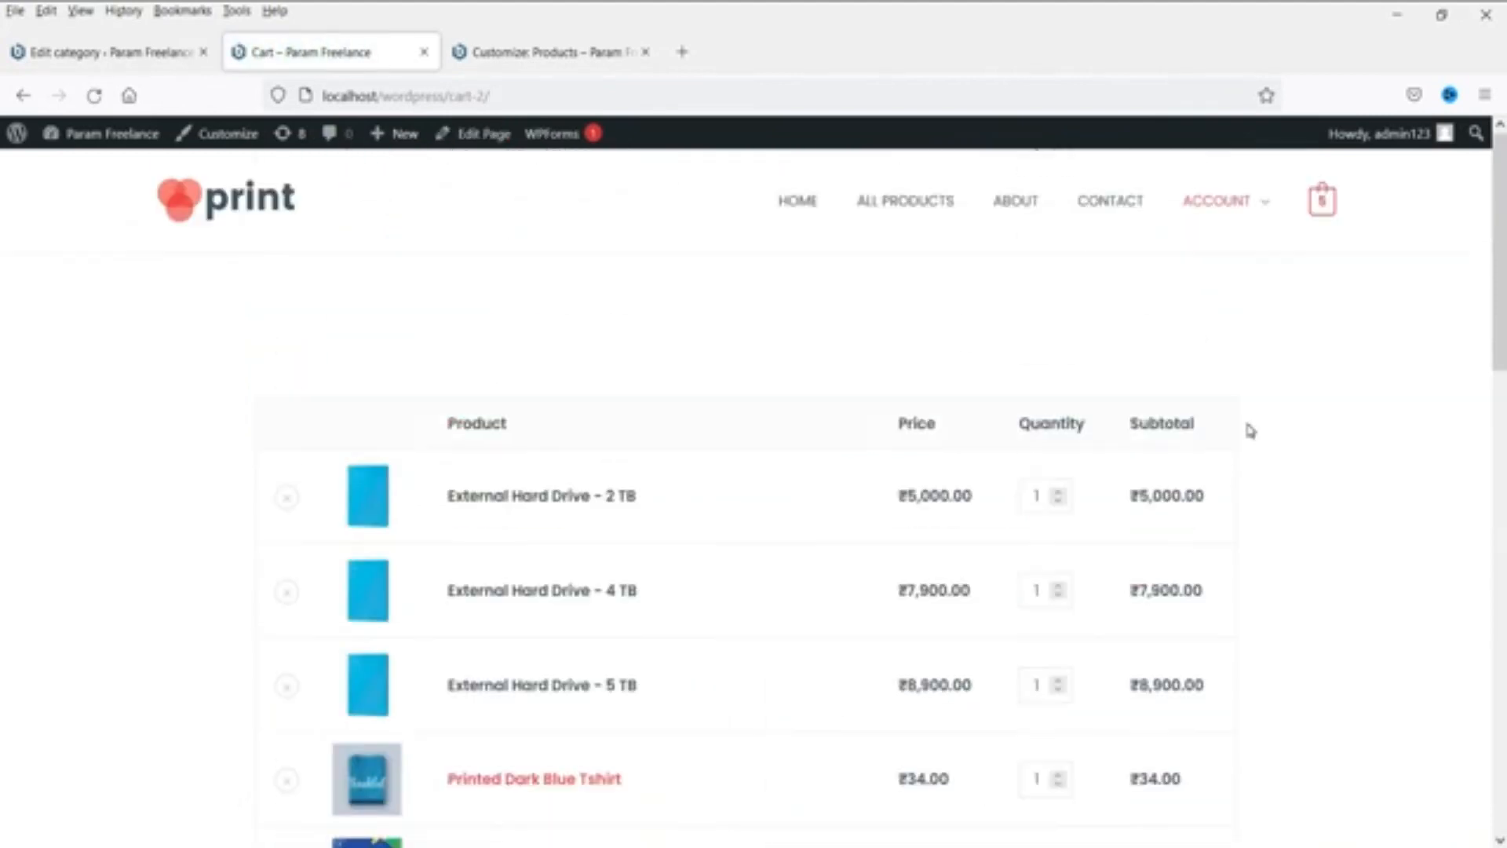
Step: Open the customizer's Single Product settings and examine the breadcrumb on the previewed 1 Hour Online Yoga session page
left_click(541, 52)
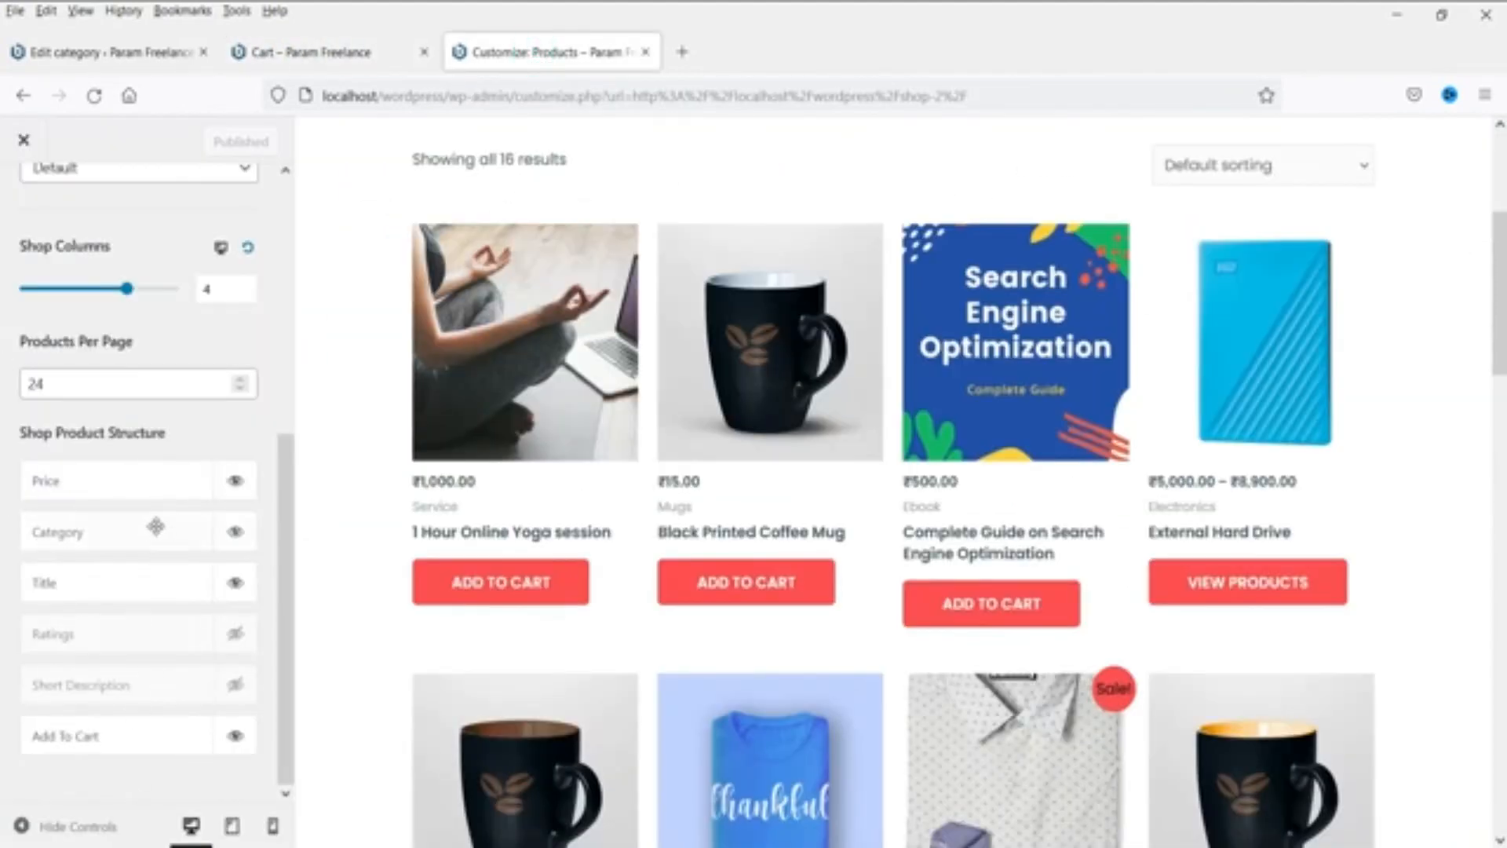
scroll(155, 518, "up", 5)
left_click(23, 201)
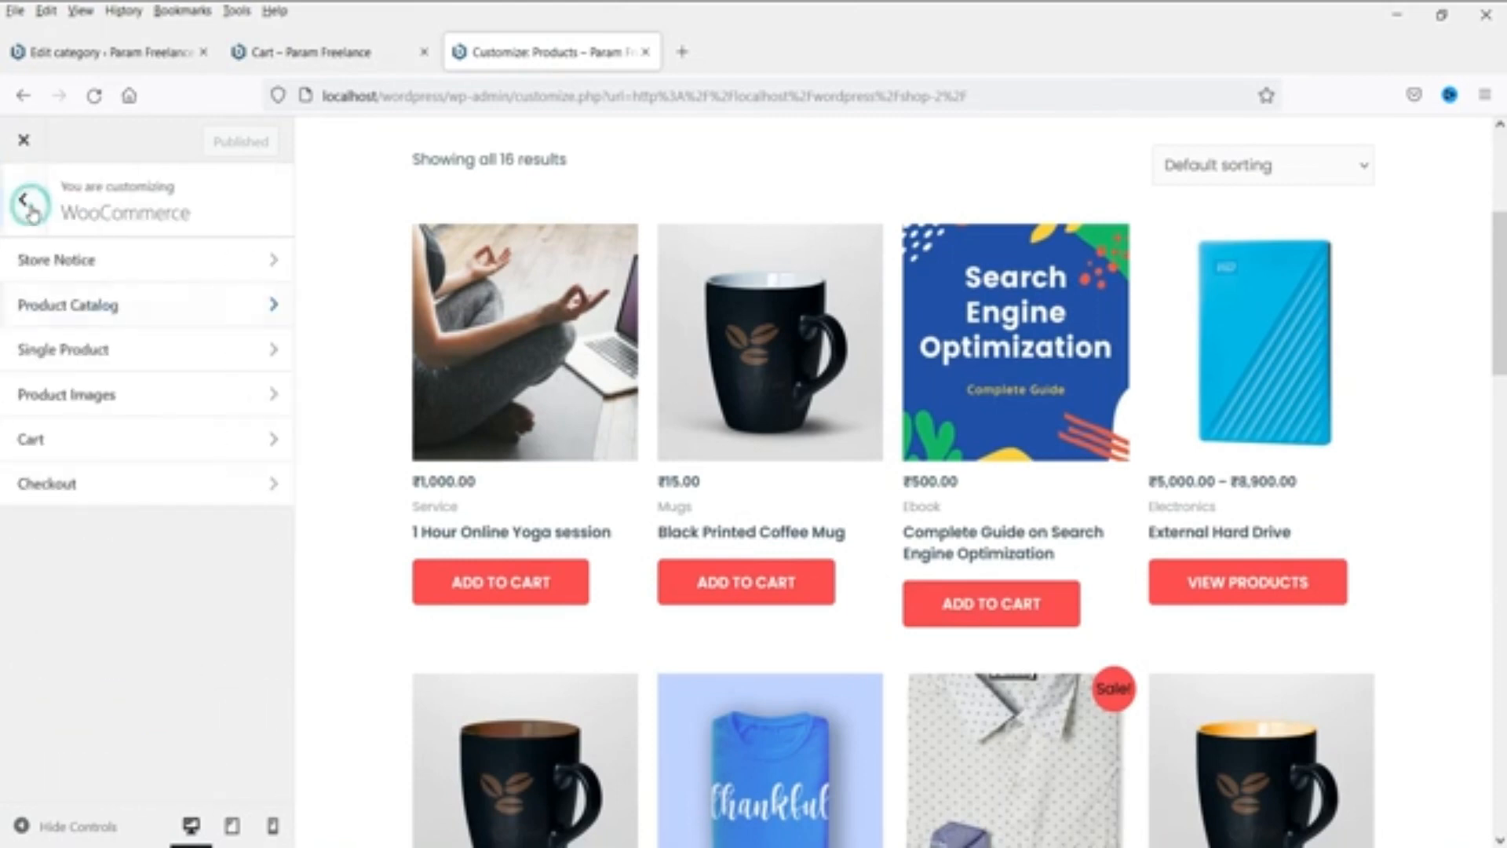
left_click(129, 355)
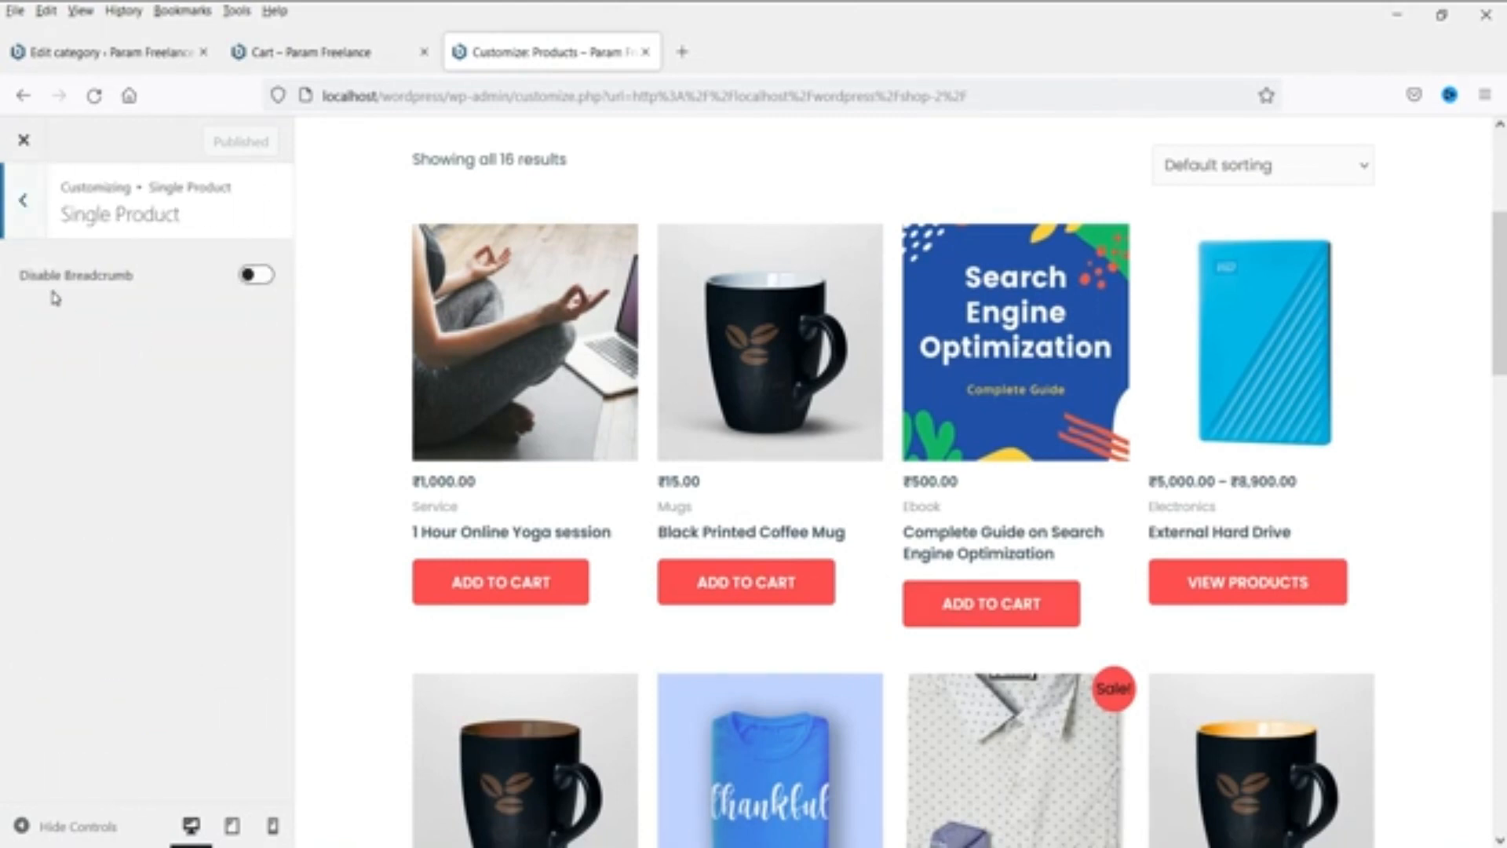
left_click(516, 396)
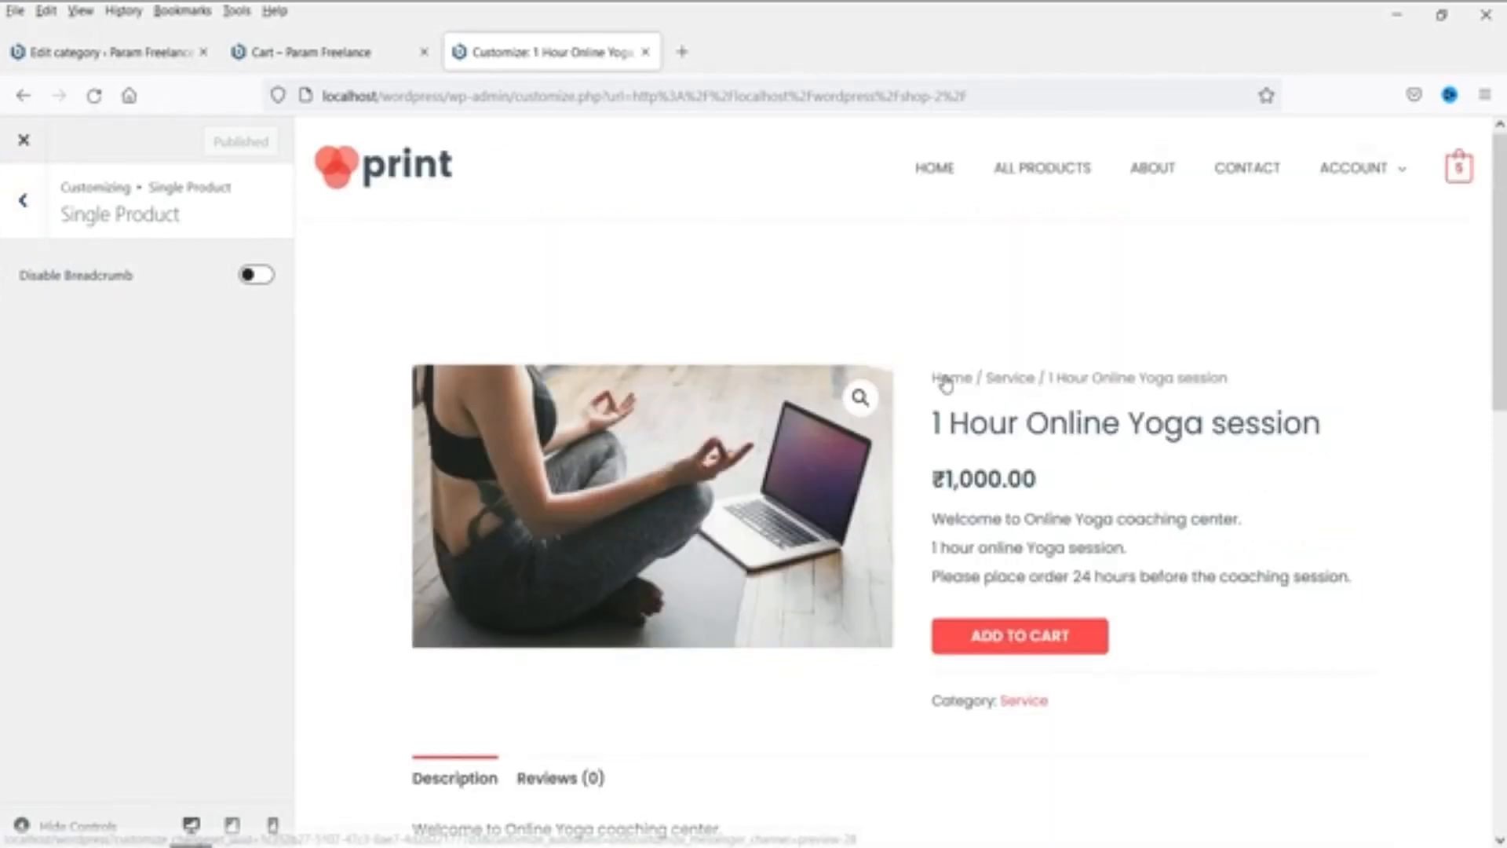
left_click_drag(1259, 379, 950, 379)
left_click(1295, 386)
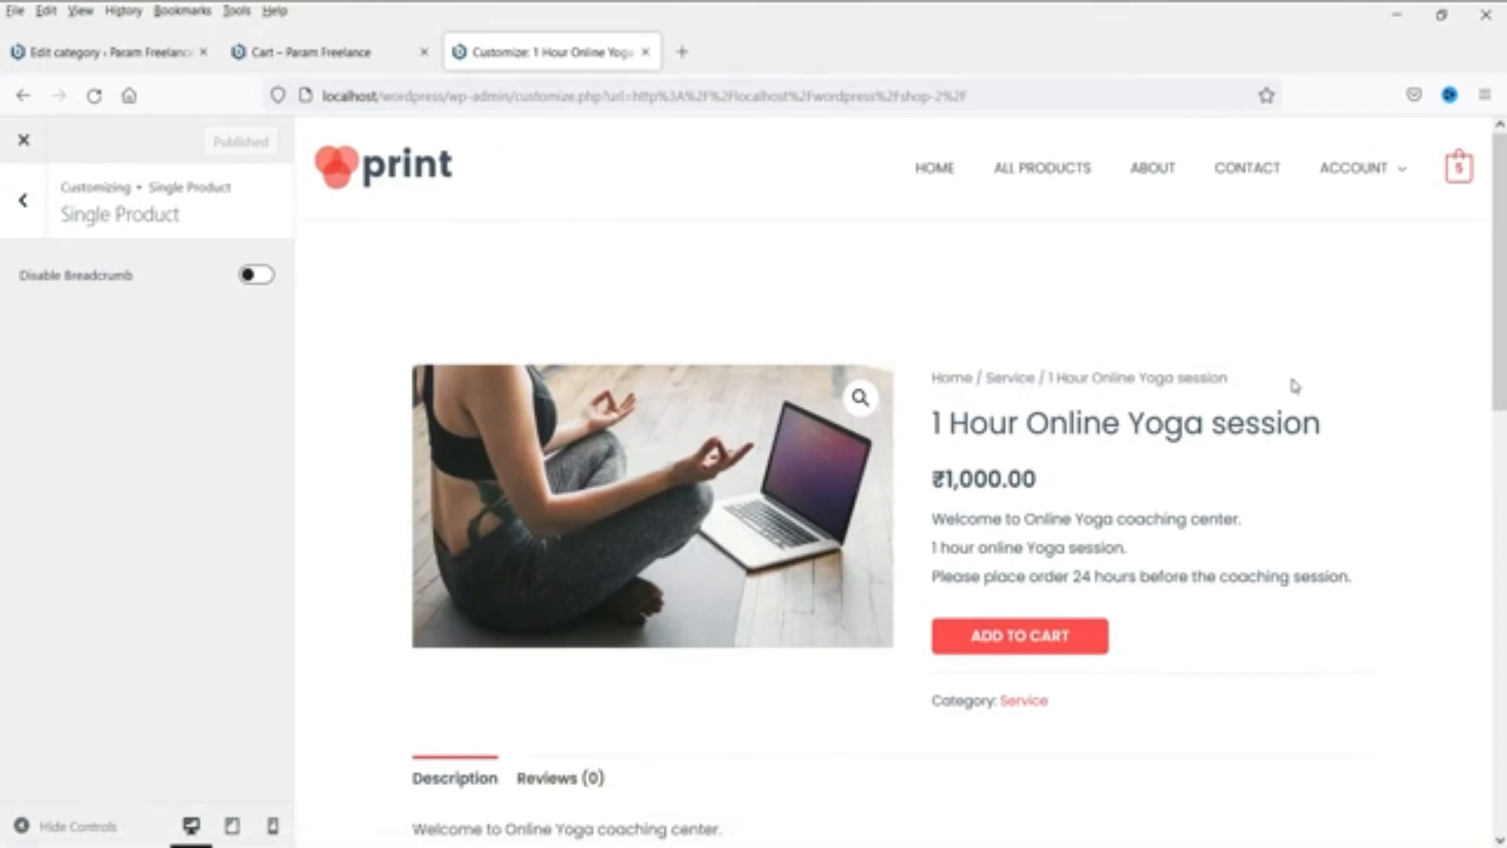
Step: Try disabling the breadcrumb on the previewed product page, turn it back on and follow its Service link
left_click(256, 274)
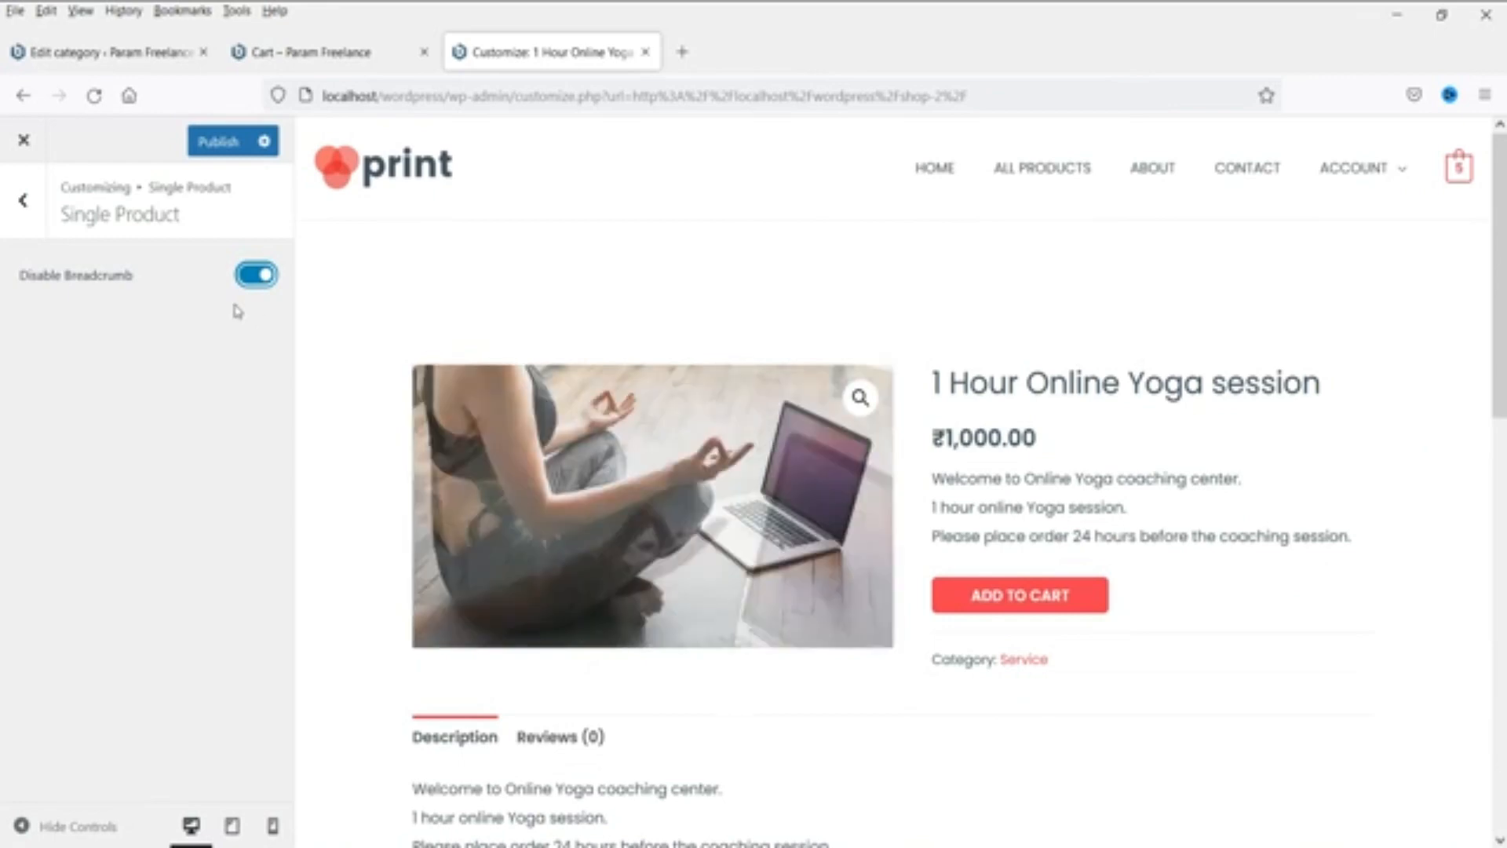
left_click(257, 278)
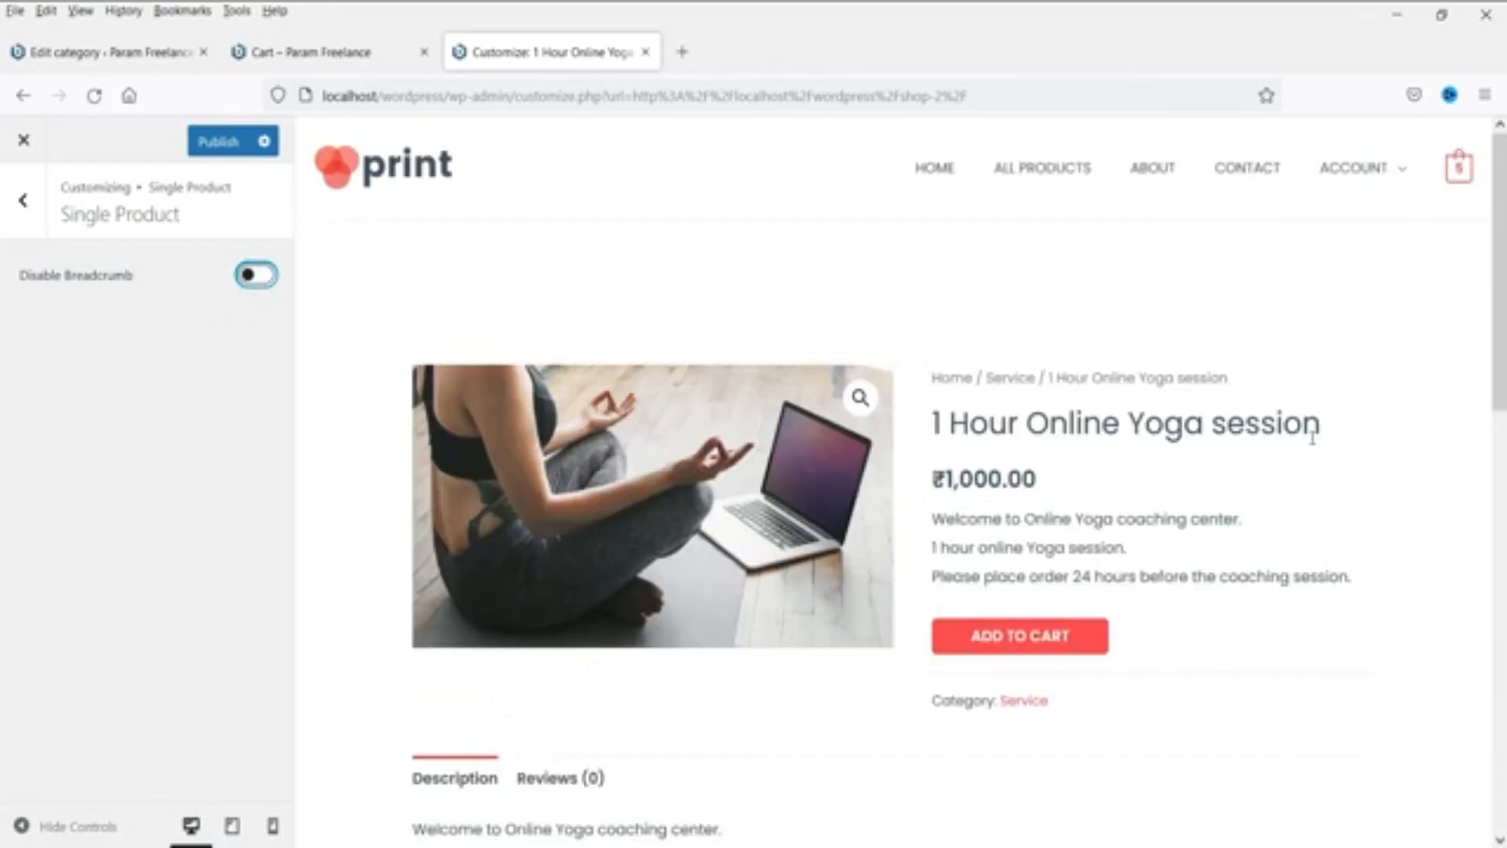
left_click(1007, 383)
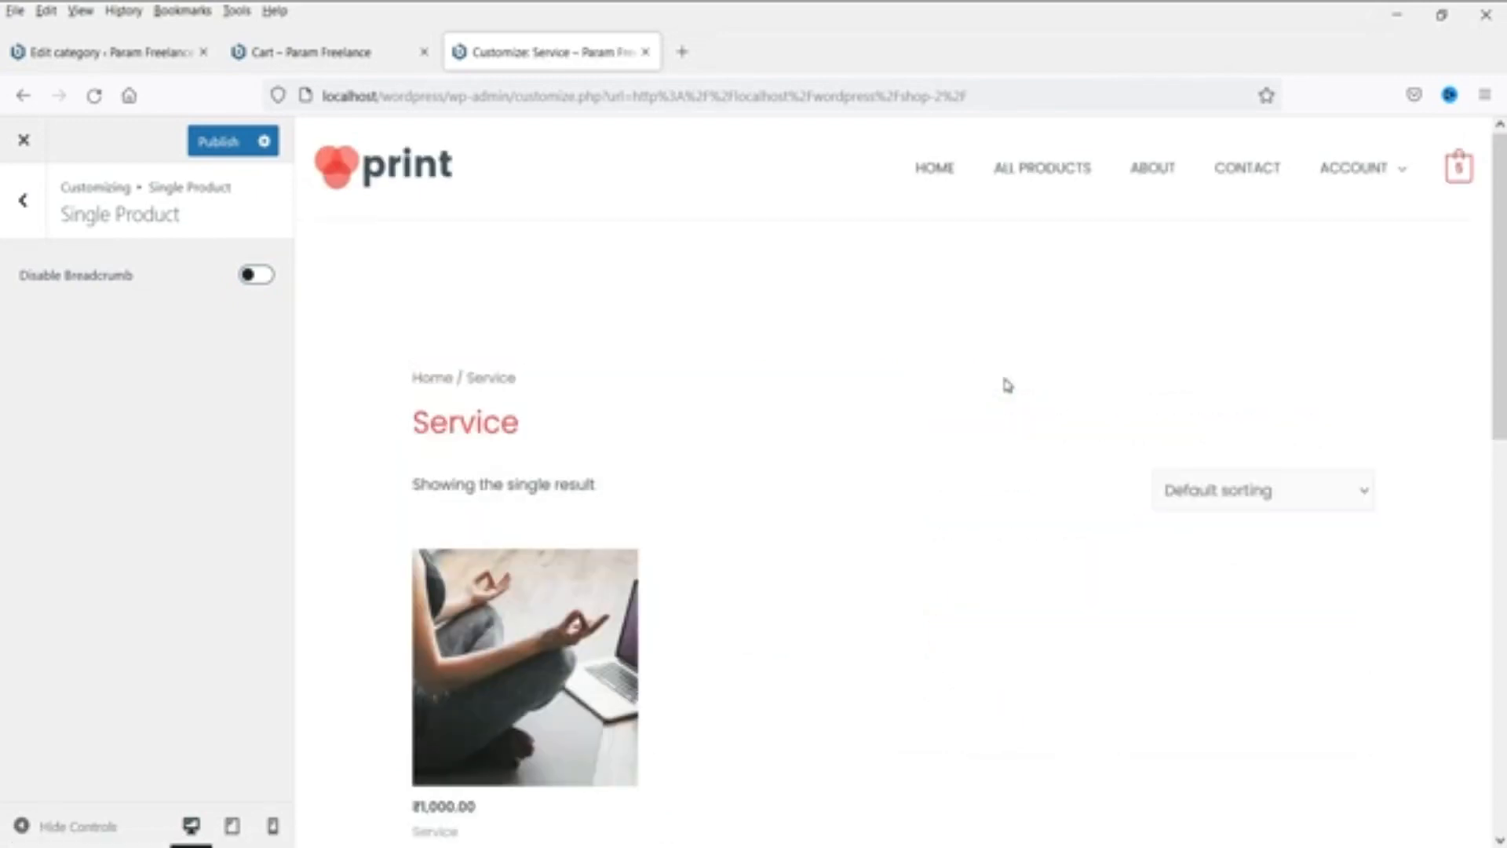
Step: Open the WooCommerce Product Images settings and look over the image width and thumbnail cropping options
left_click(23, 200)
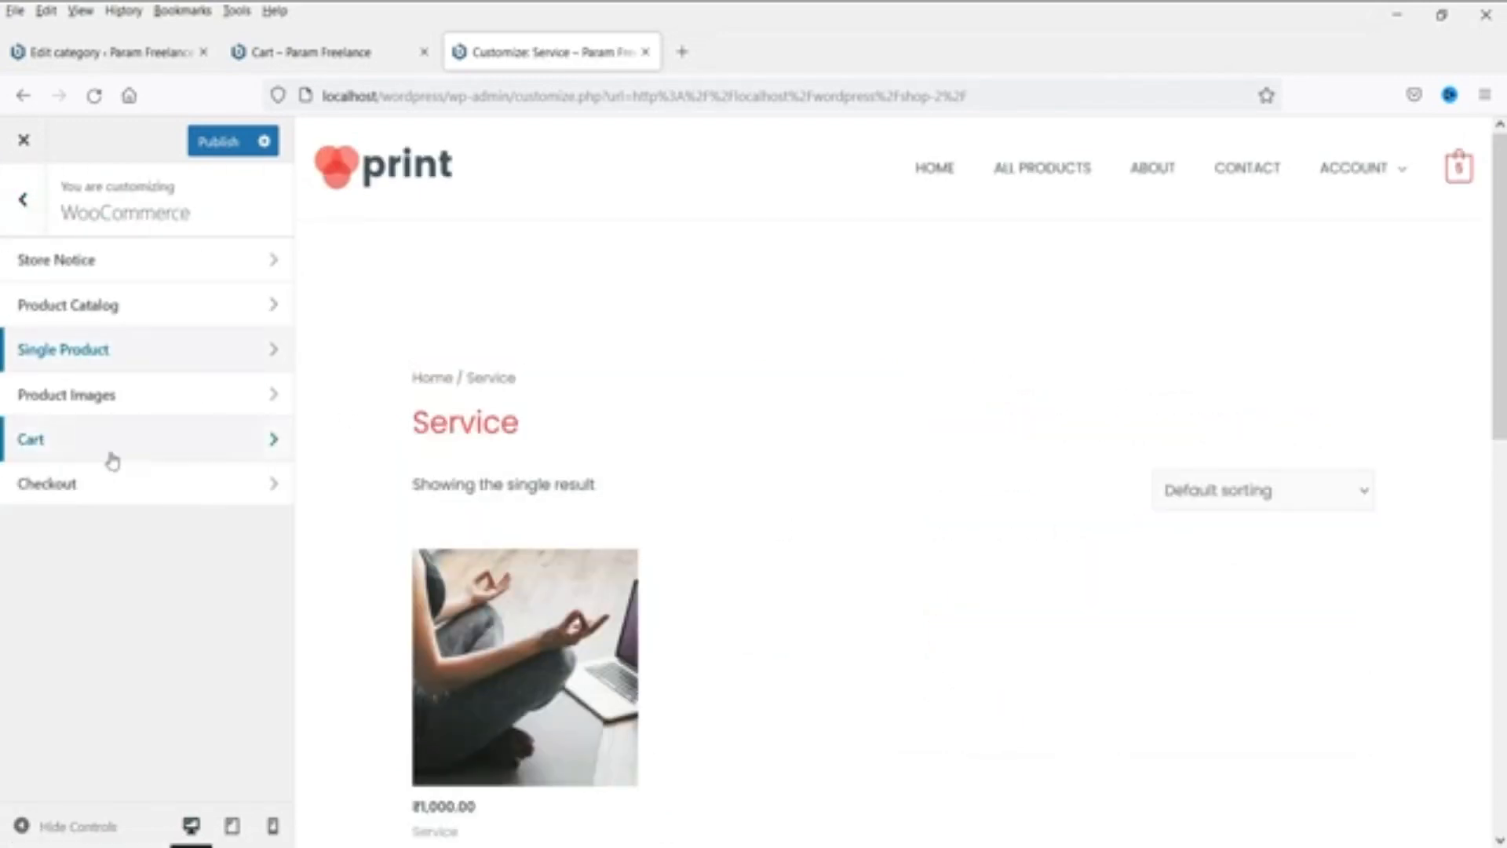
left_click(124, 408)
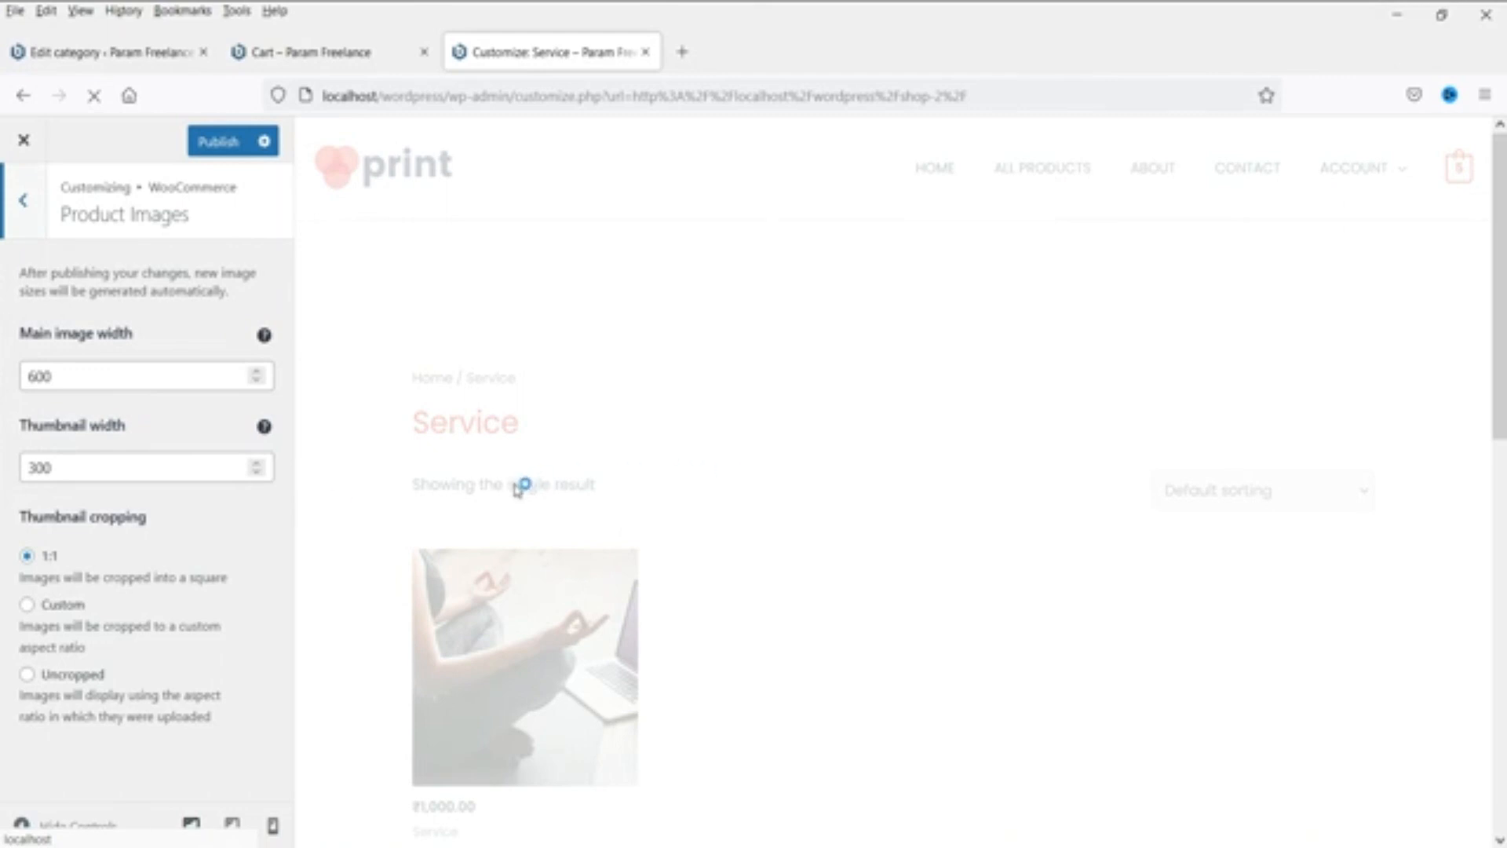
scroll(521, 485, "down", 3)
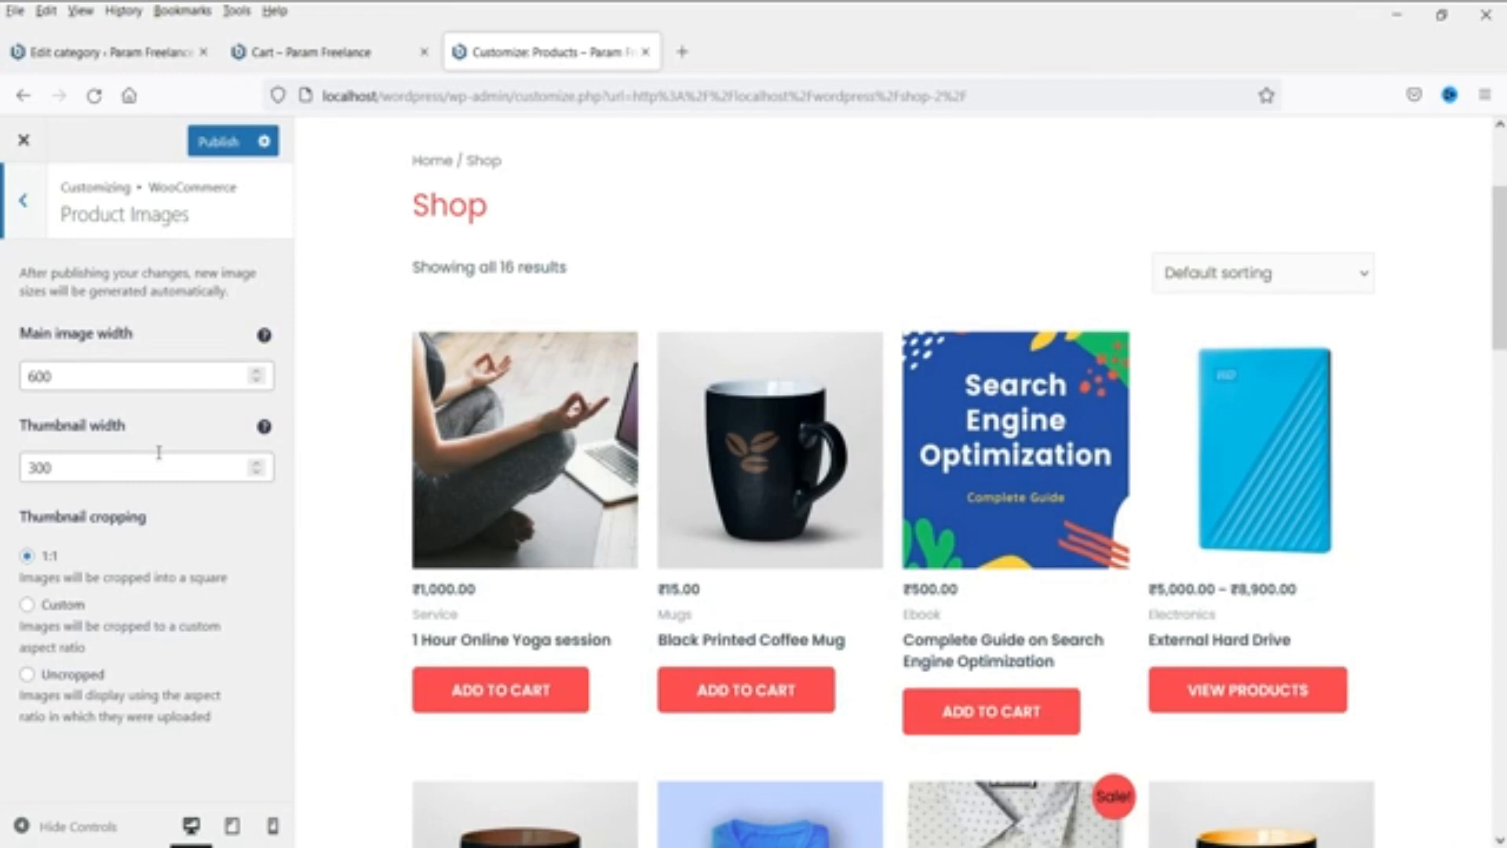
Step: Open the customizer's Cart settings and check the cross-sell section on the live cart page
left_click(28, 206)
left_click(71, 438)
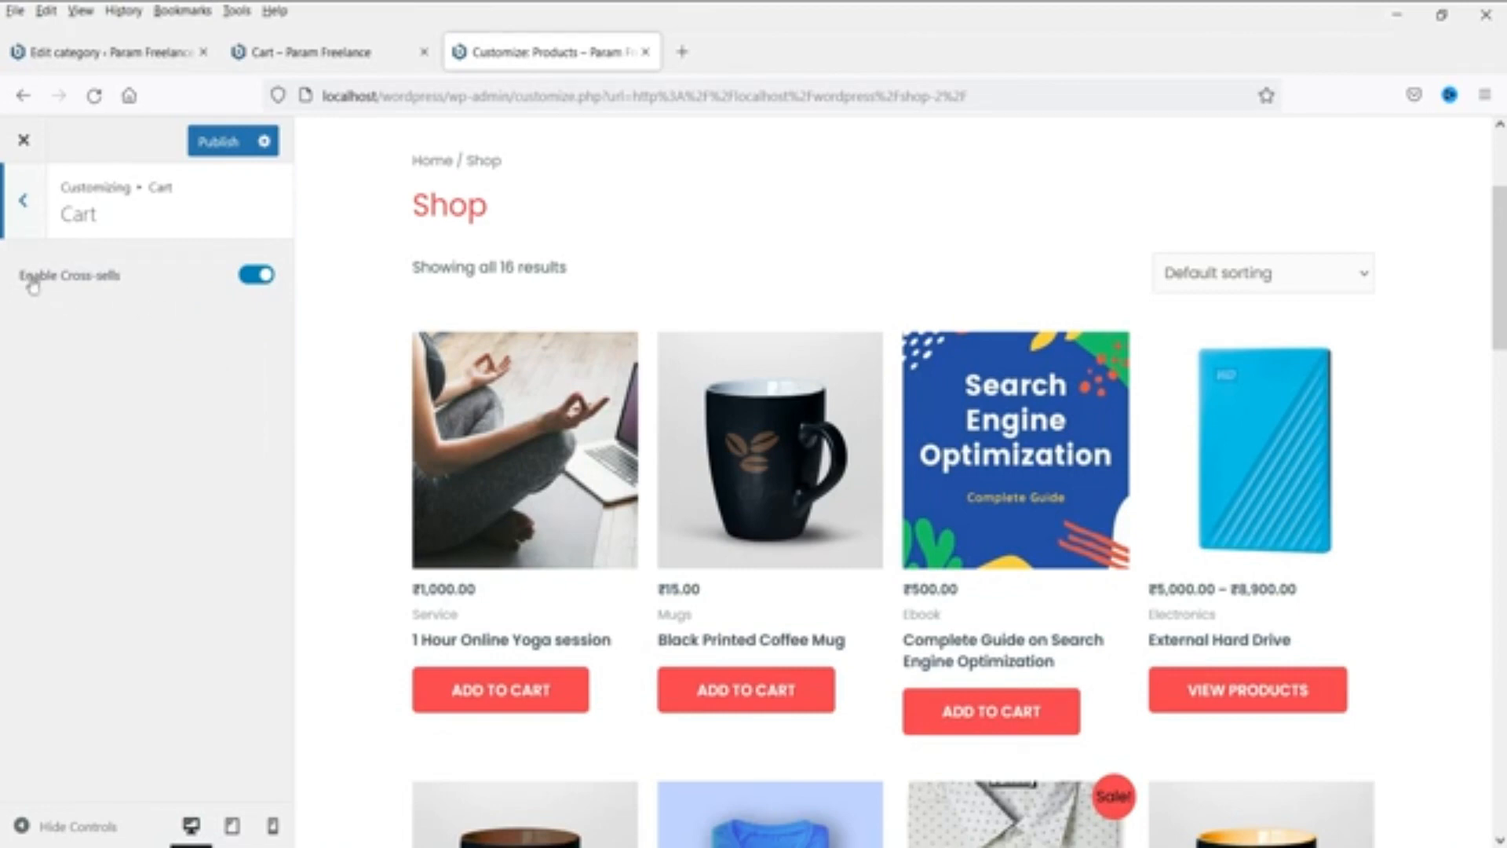
left_click(290, 62)
scroll(925, 285, "down", 10)
scroll(391, 479, "up", 3)
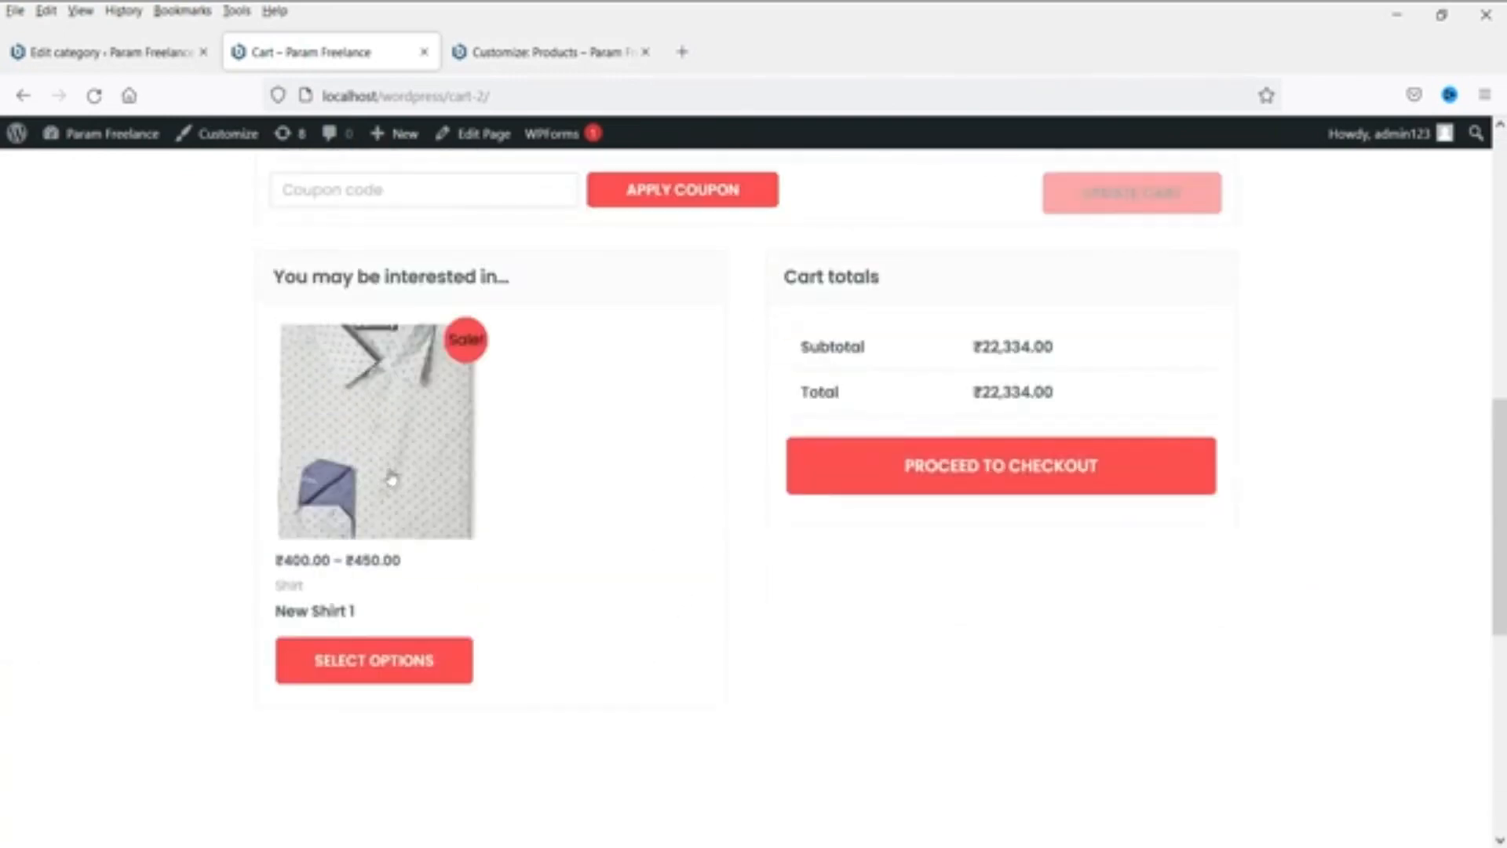
Step: Disable cross-sells in the customizer's Cart settings, publish the change and reload the live cart page to check it
left_click(534, 53)
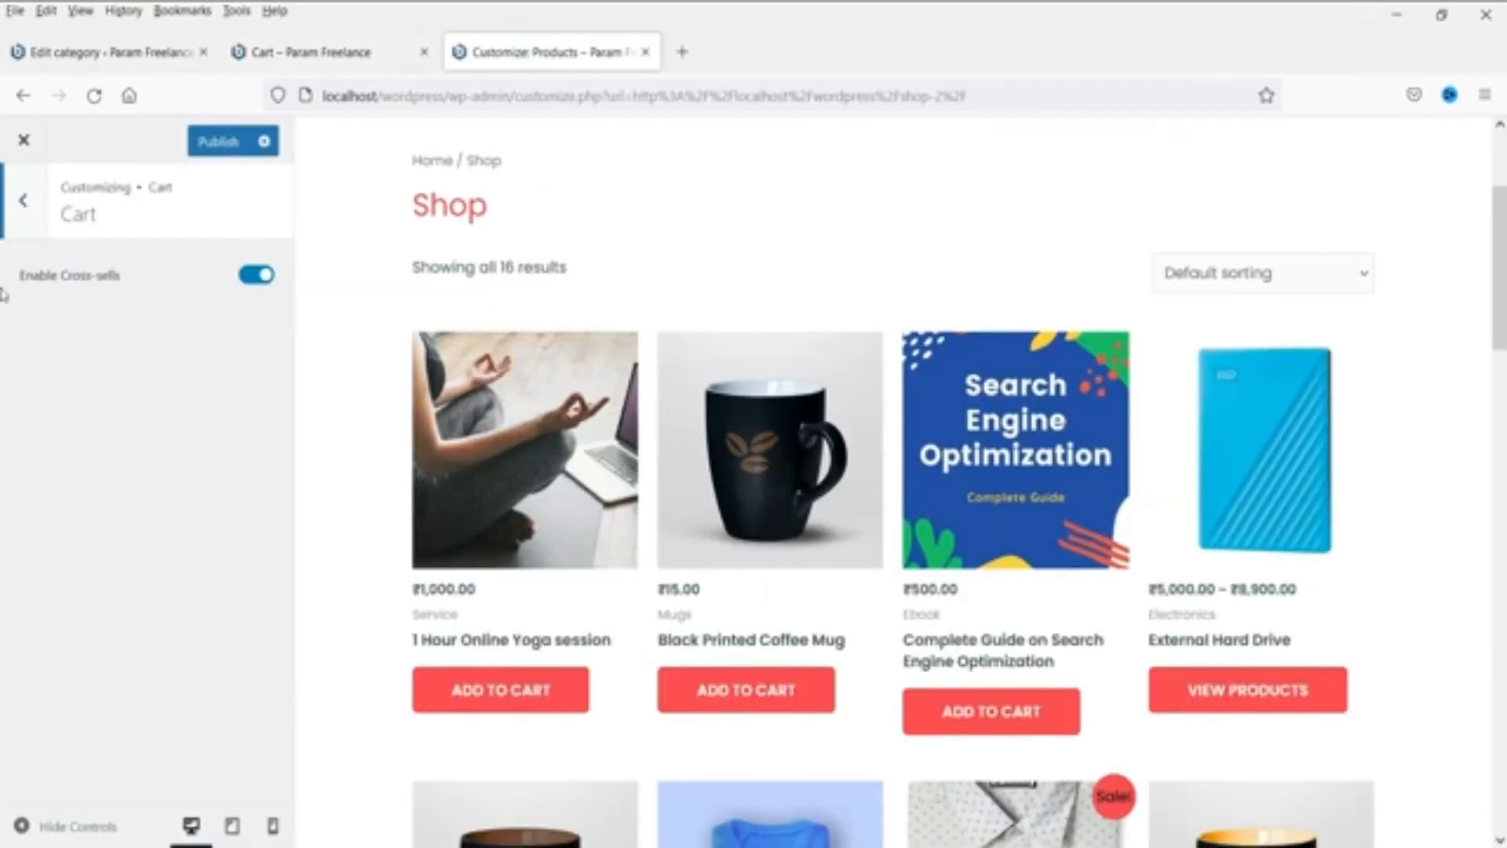
left_click(253, 277)
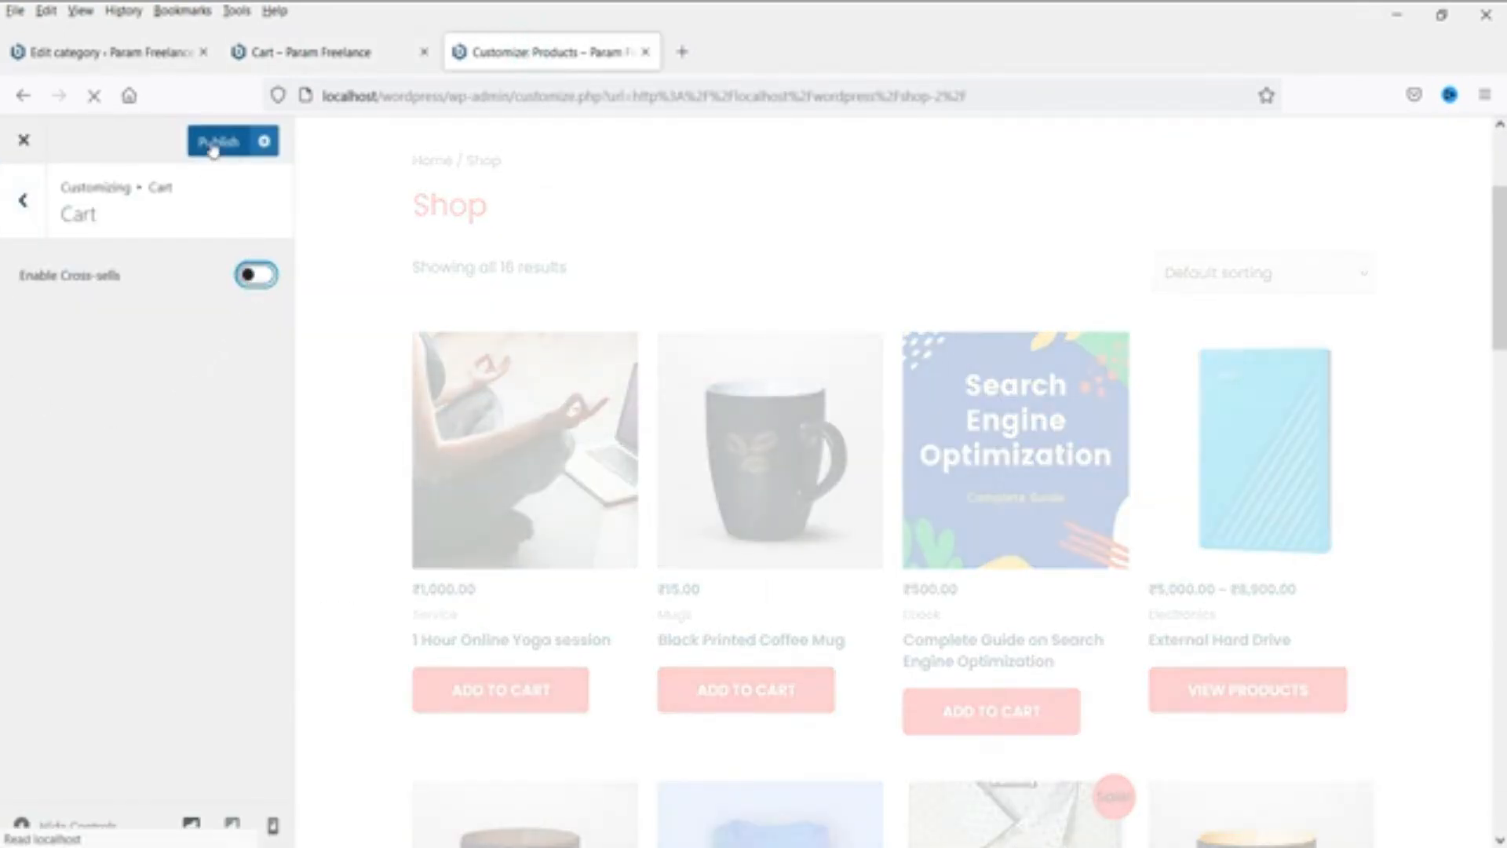
left_click(213, 148)
left_click(314, 51)
left_click(94, 95)
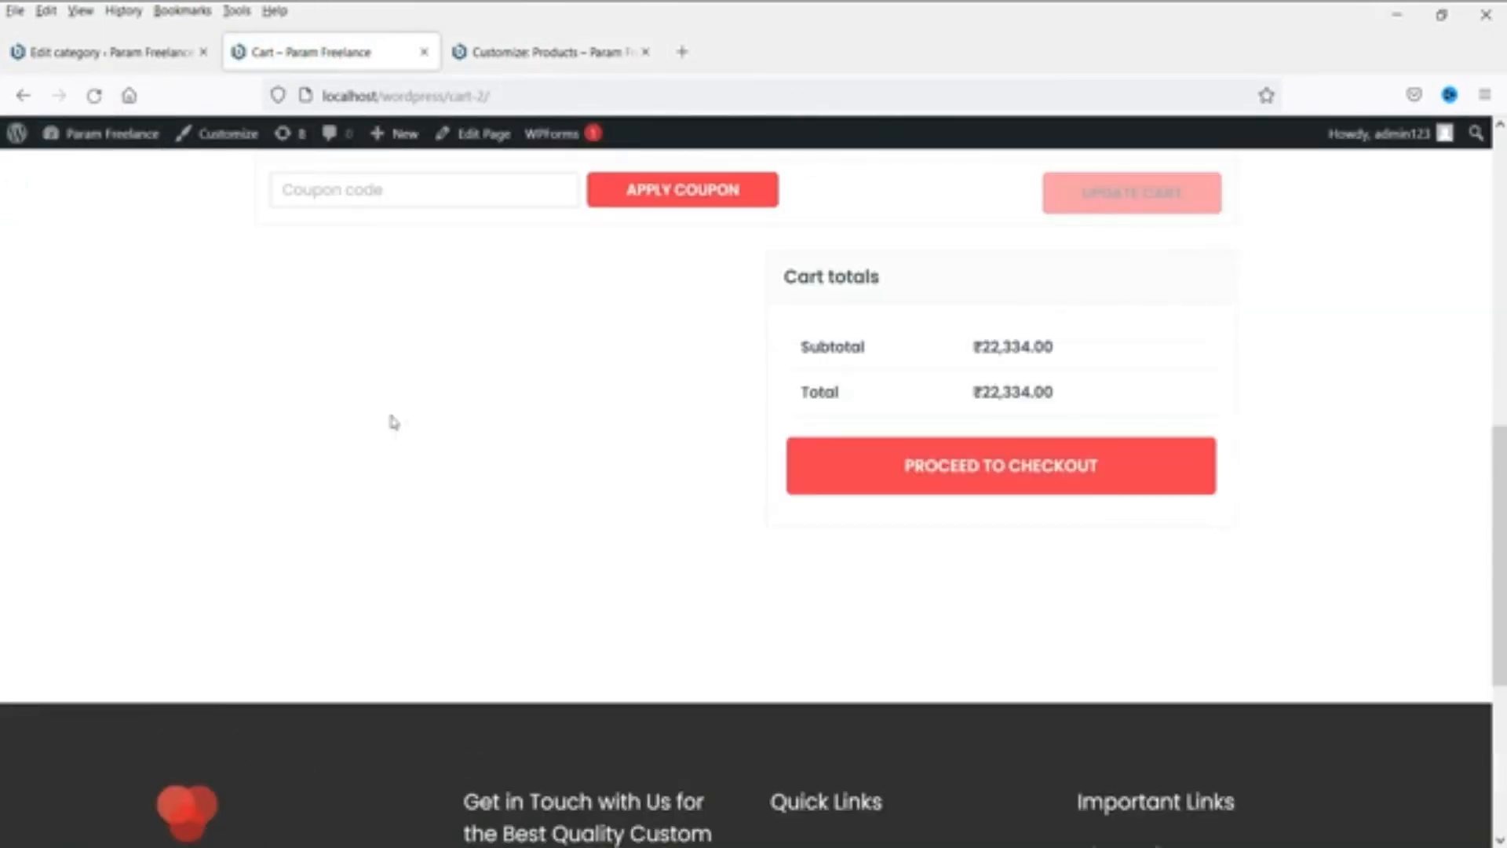
scroll(420, 423, "up", 5)
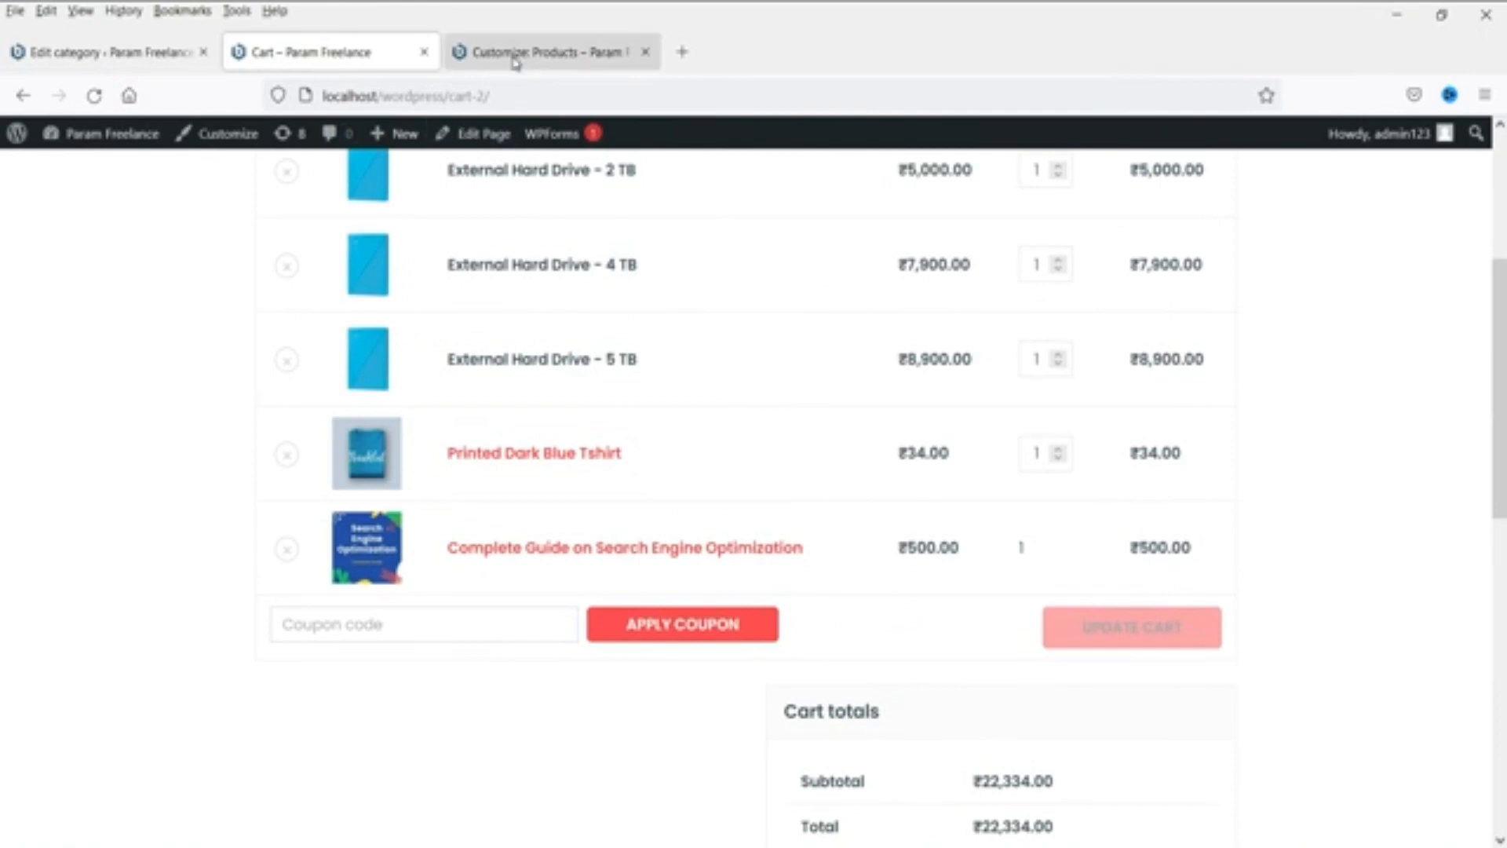
Step: Re-enable cross-sells in the customizer's Cart settings and publish the change
left_click(510, 52)
left_click(252, 280)
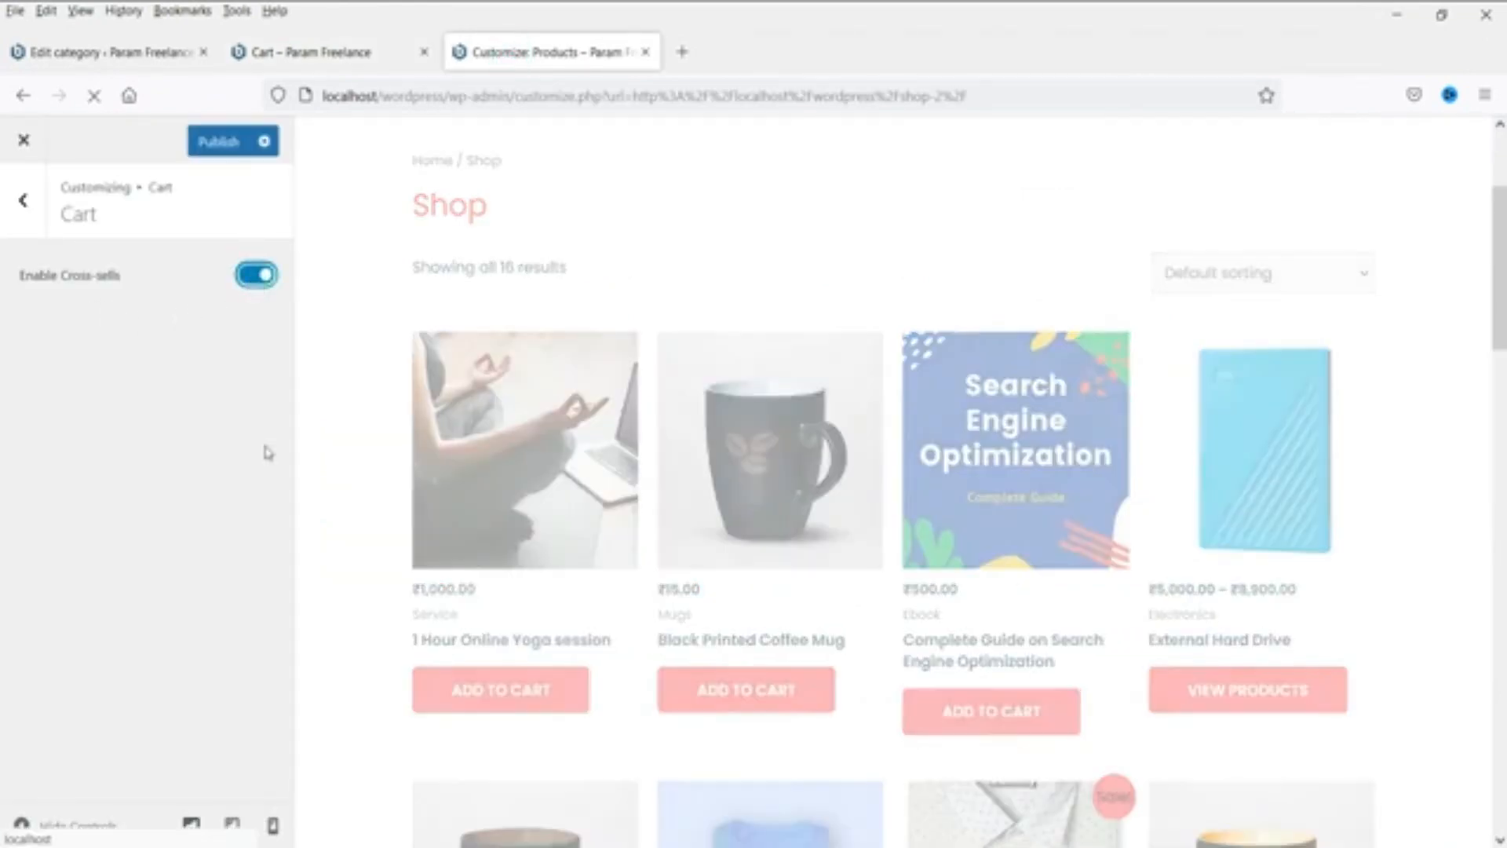
left_click(198, 143)
Step: Open the WooCommerce Checkout settings in the customizer and set the Company name field to Hidden
left_click(23, 200)
left_click(57, 484)
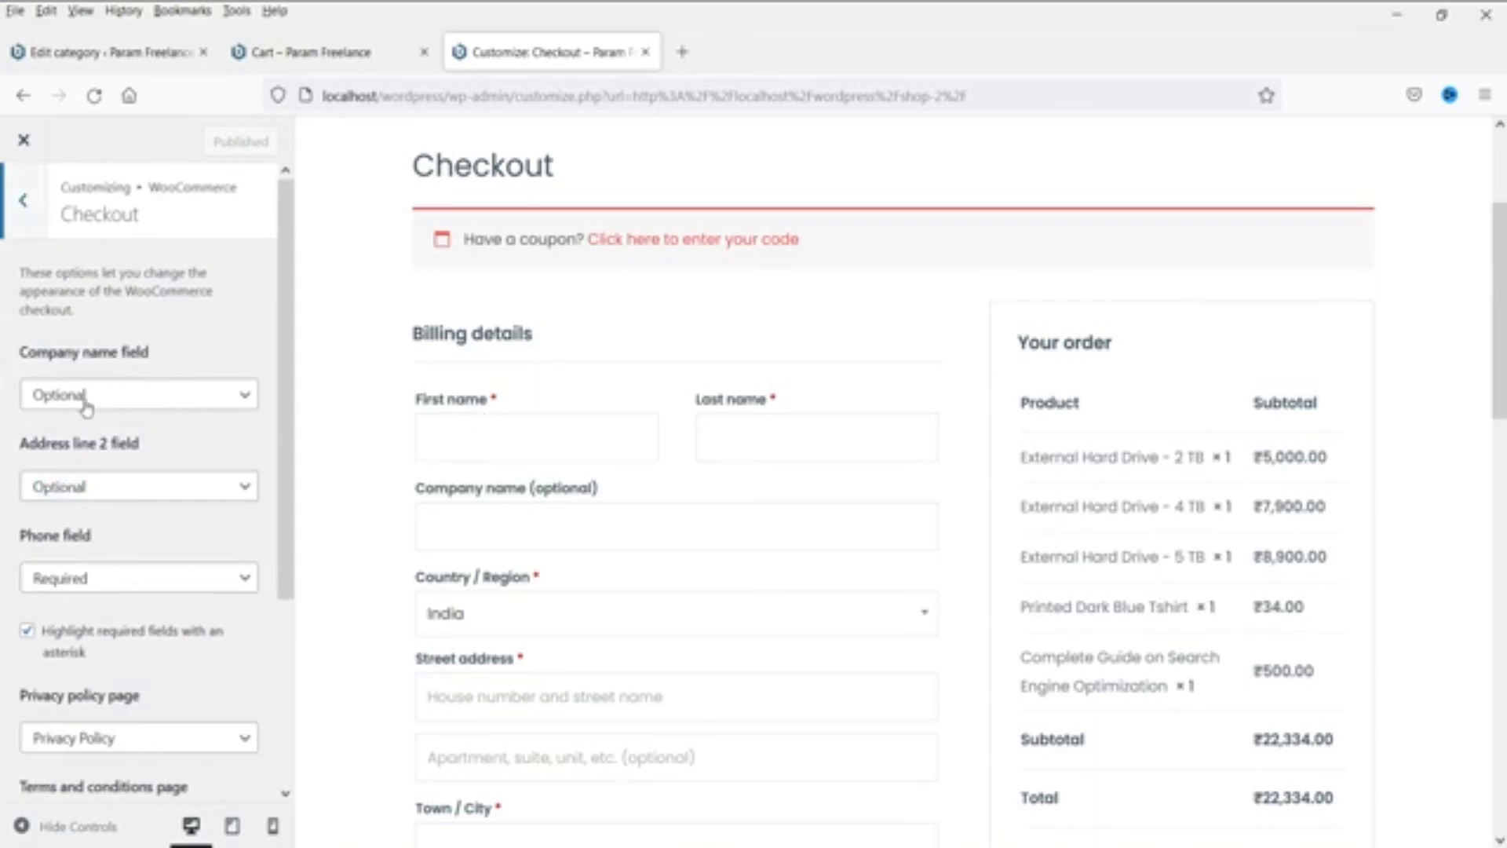
scroll(560, 498, "down", 2)
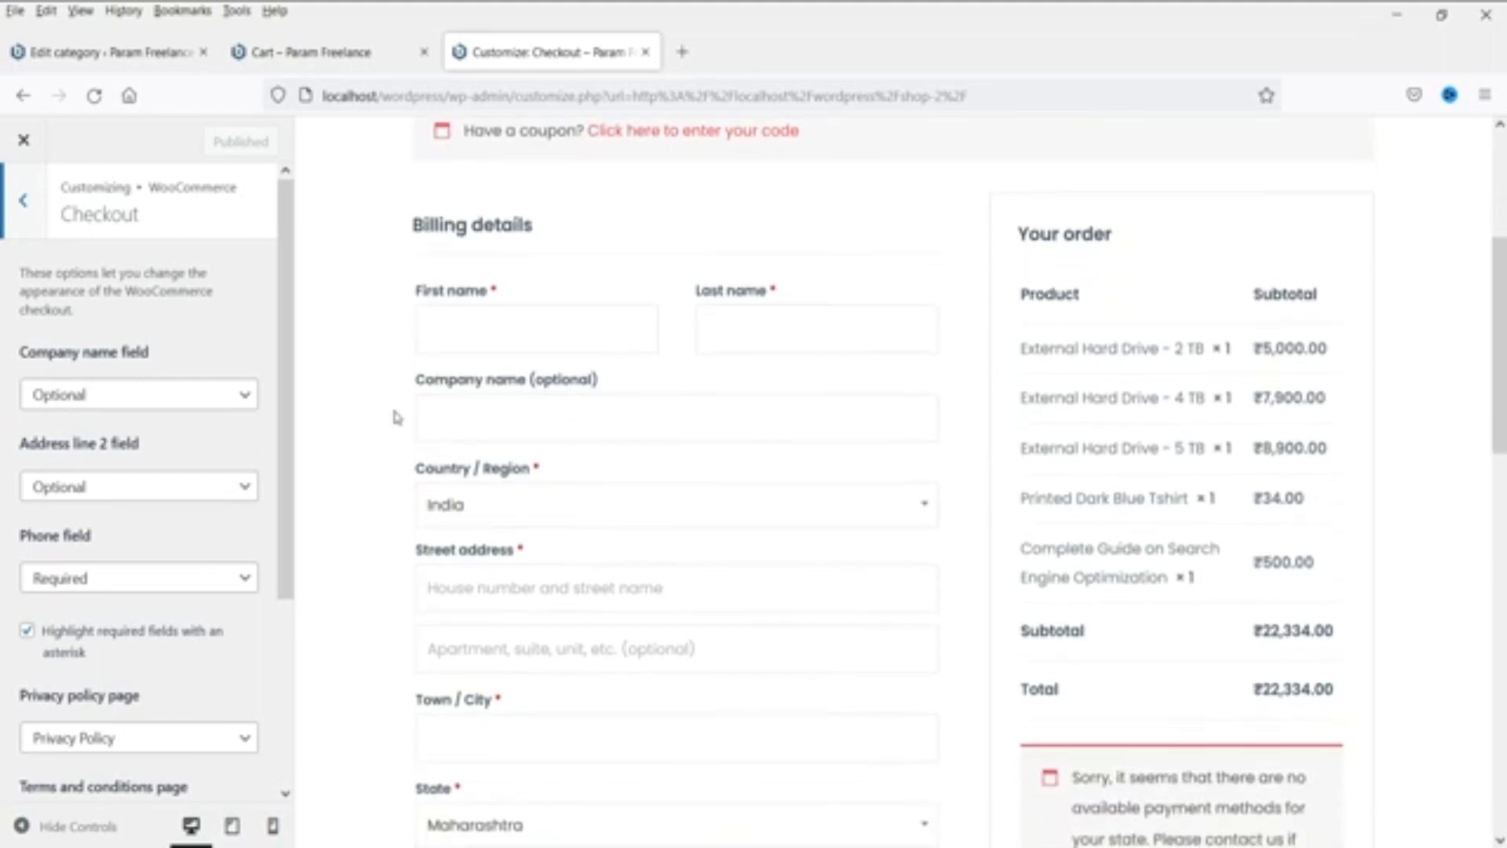
left_click(102, 400)
left_click(105, 435)
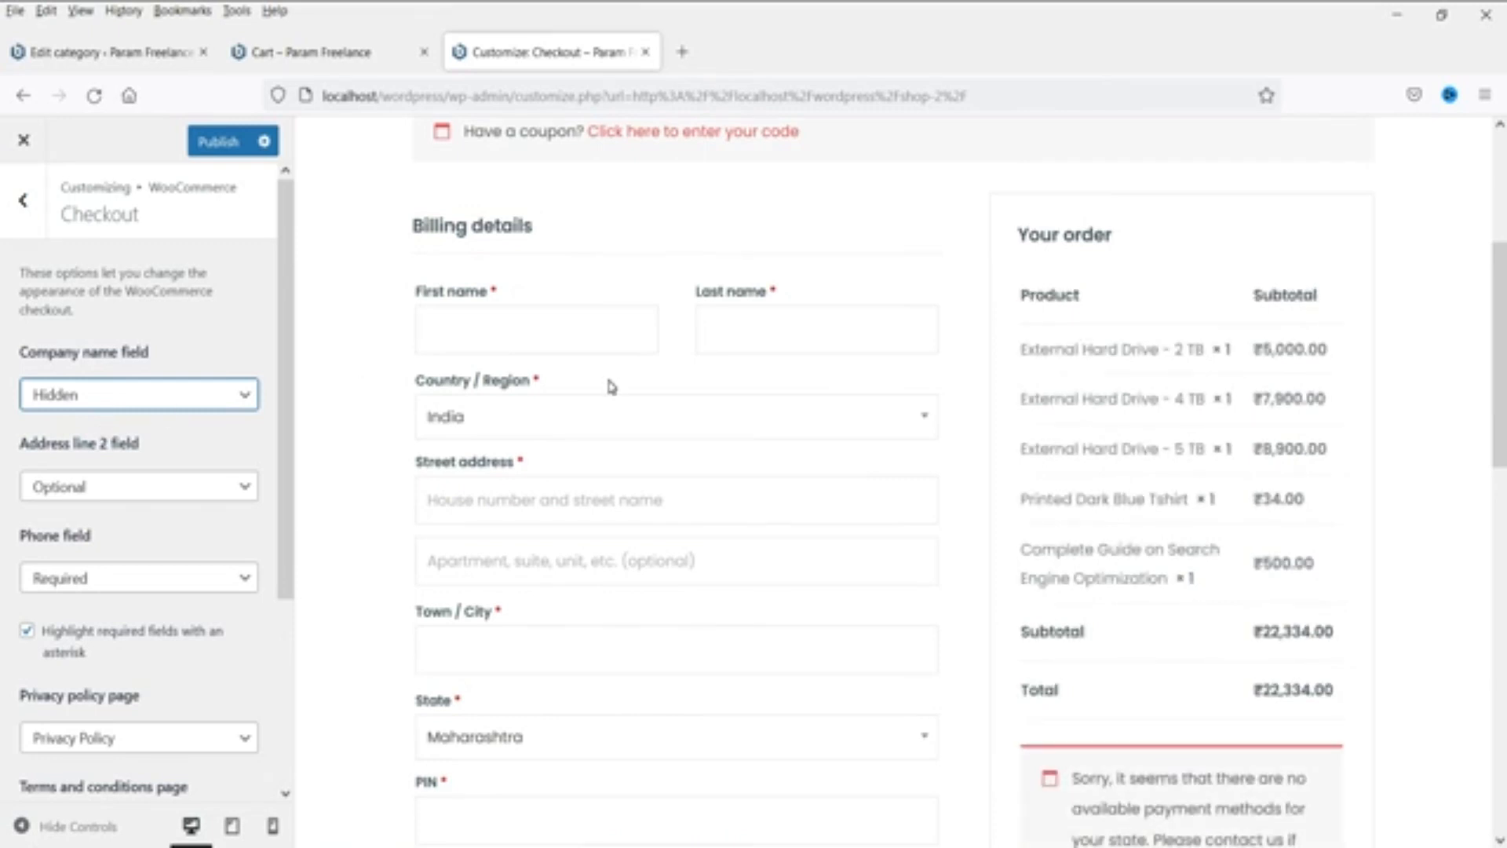
Step: Set the checkout's Address line 2 field to Hidden
scroll(124, 377, "down", 2)
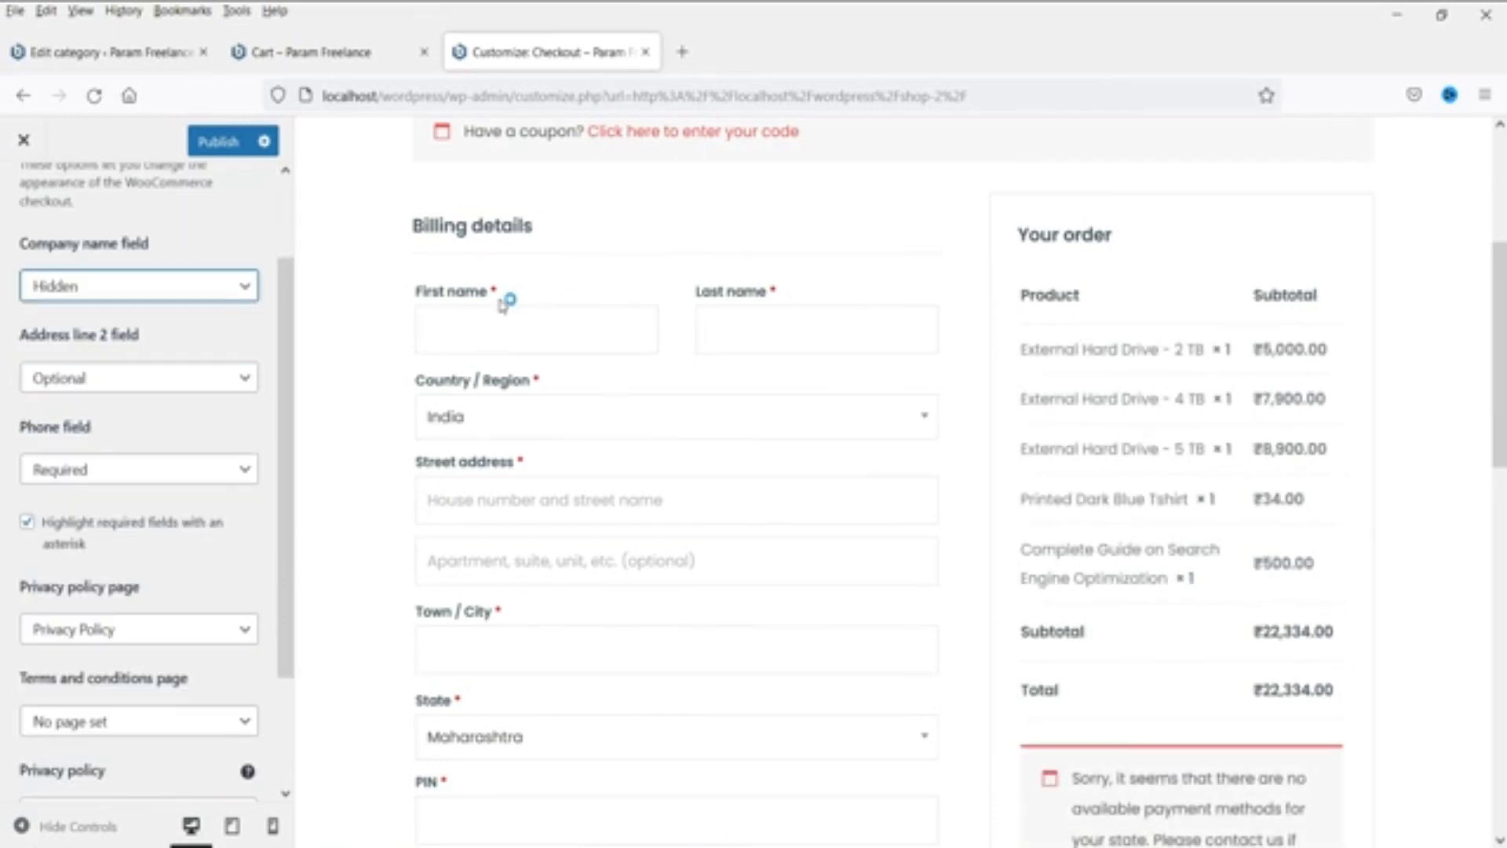
left_click(108, 385)
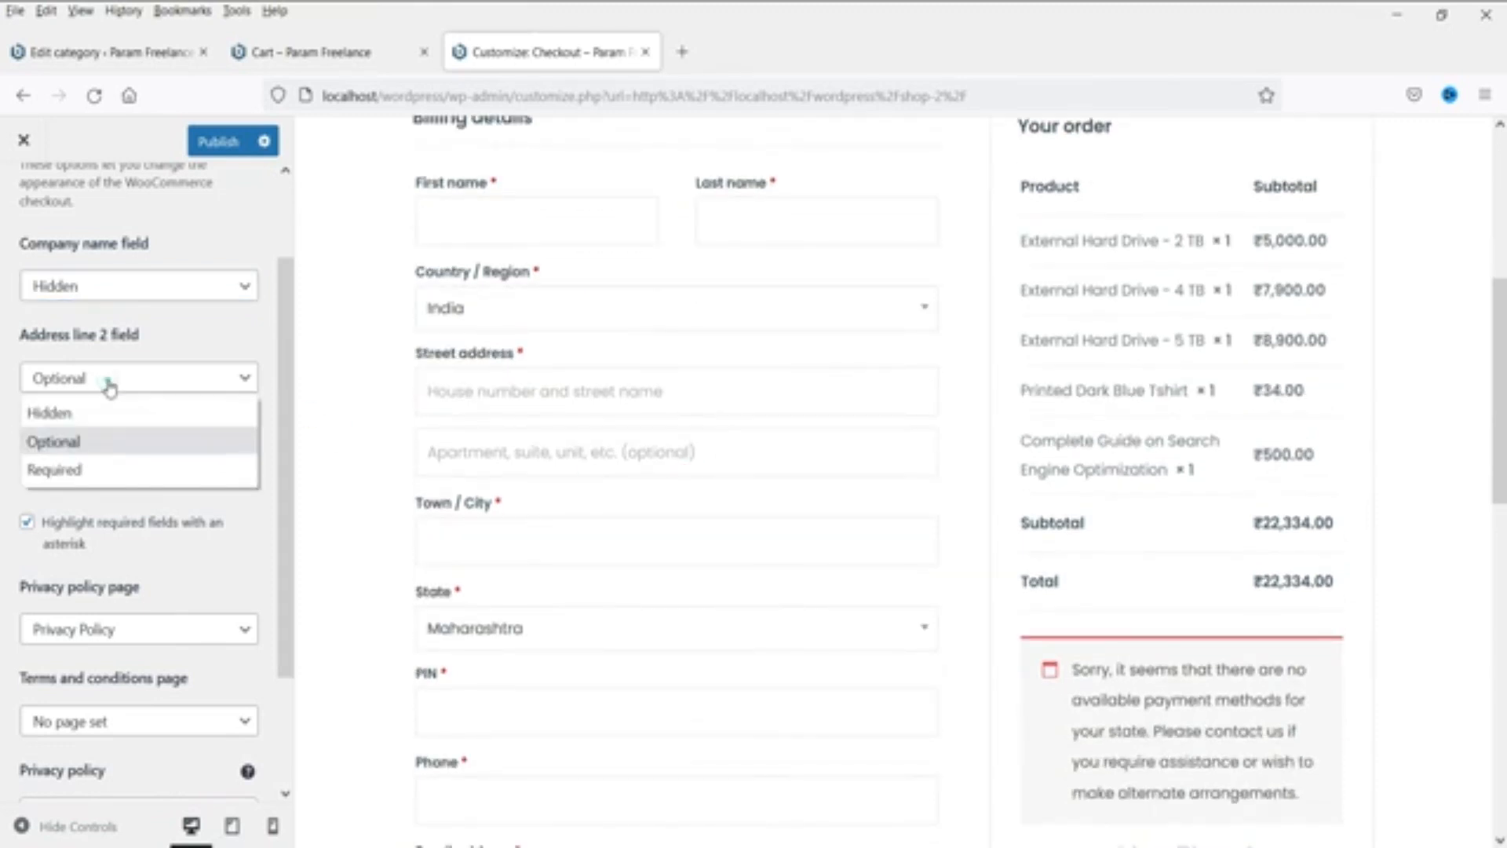
left_click(50, 413)
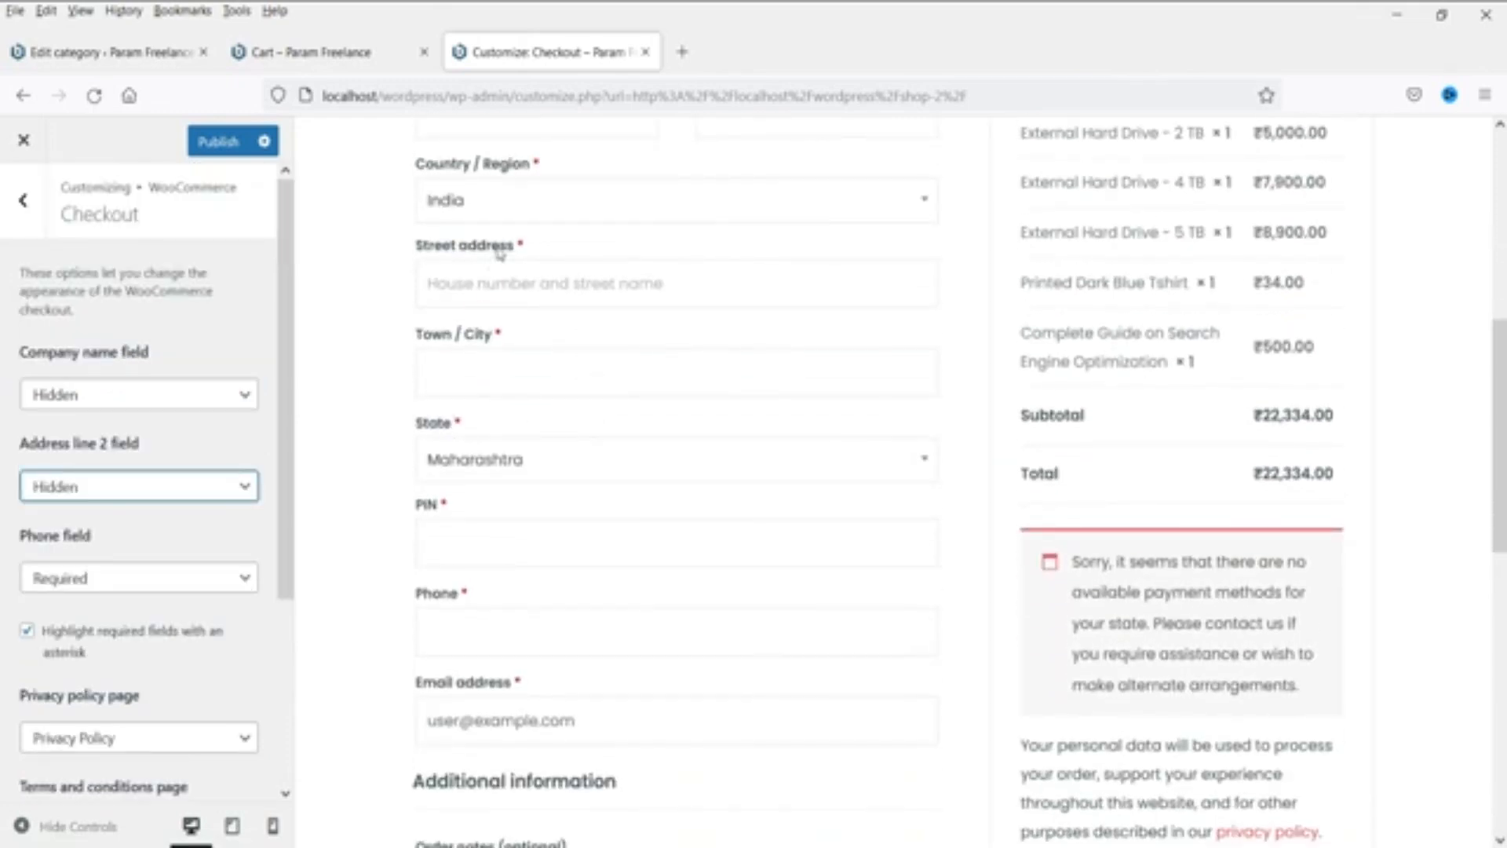
Step: Try the checkout's Phone field as Optional, check it in the preview and set it back to Required
scroll(98, 483, "down", 3)
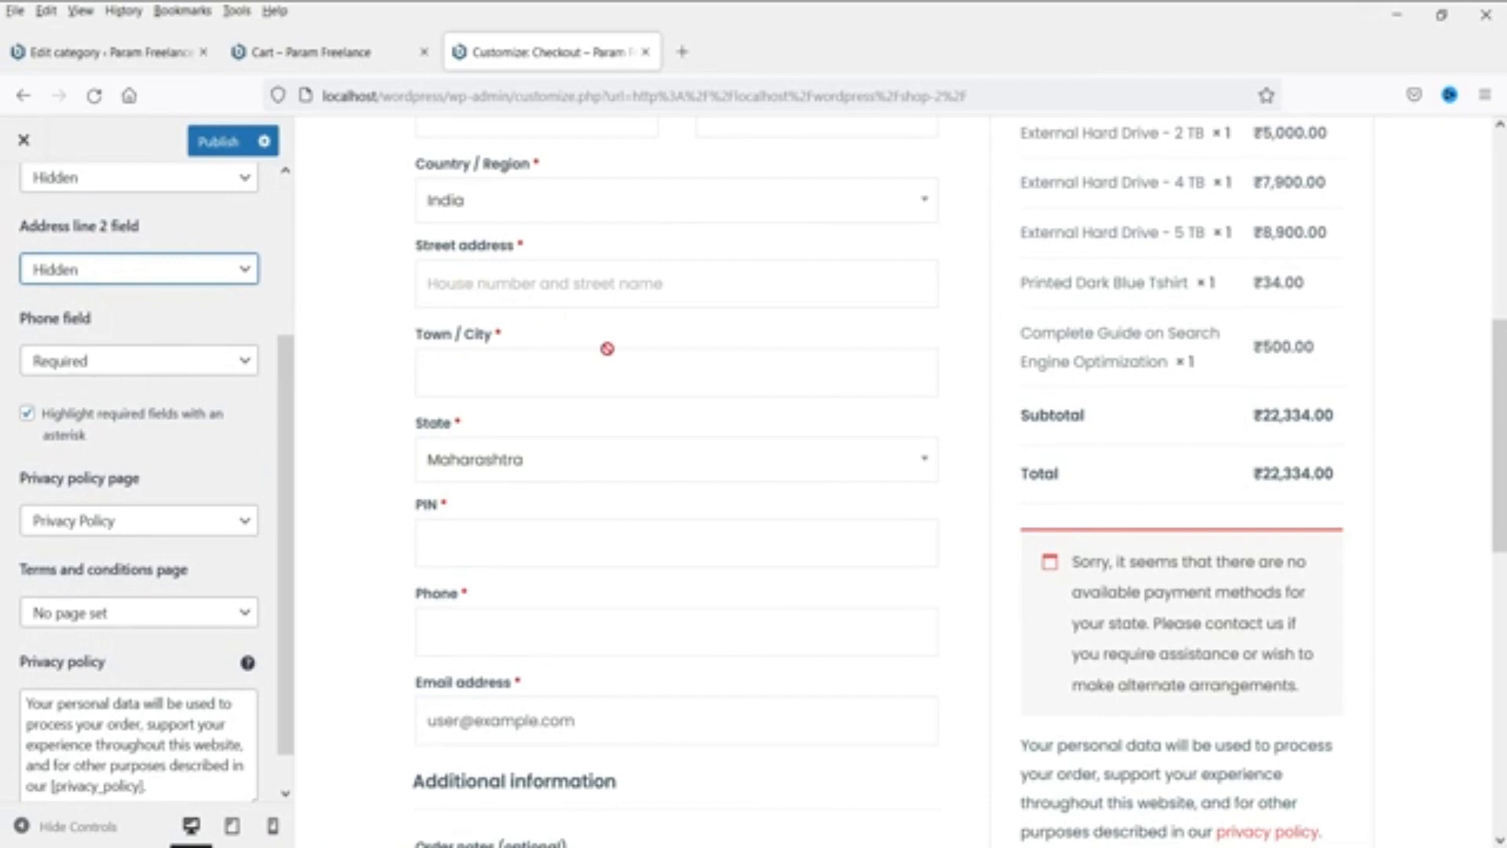
scroll(611, 355, "down", 2)
scroll(611, 355, "down", 2)
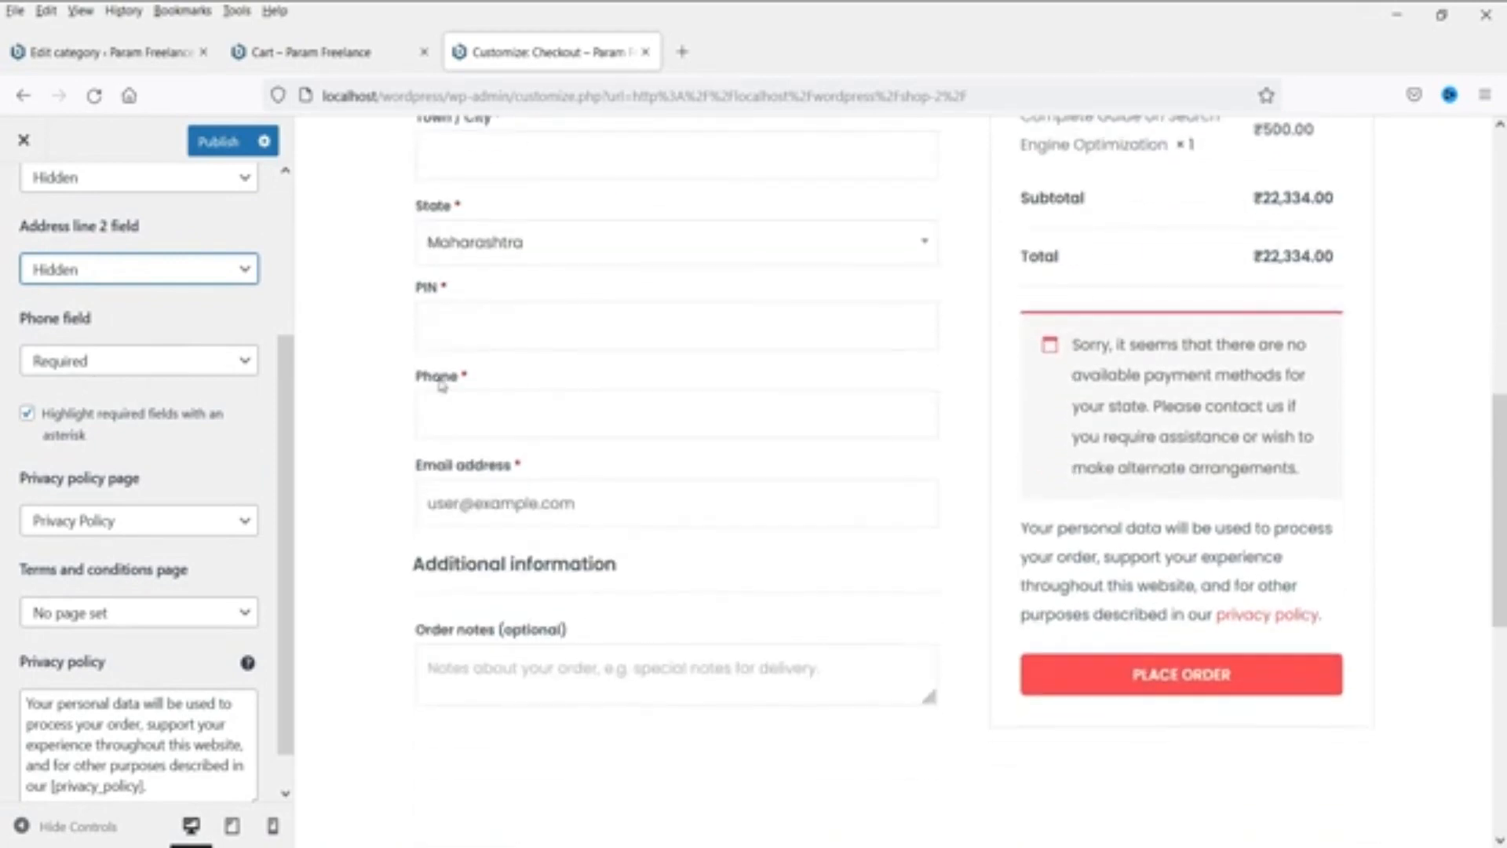
left_click(98, 372)
left_click(104, 424)
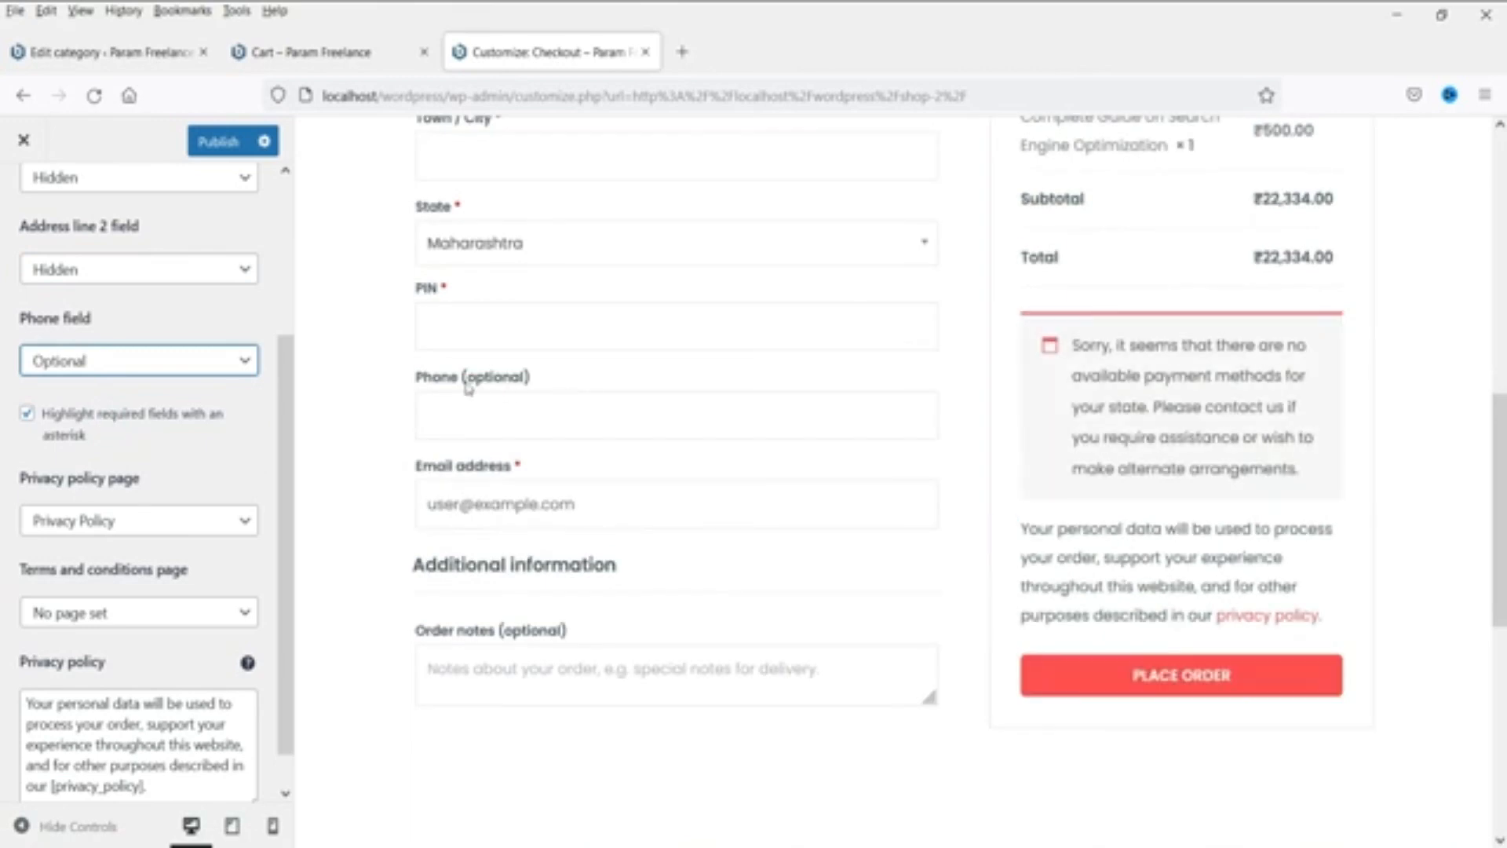
left_click(161, 367)
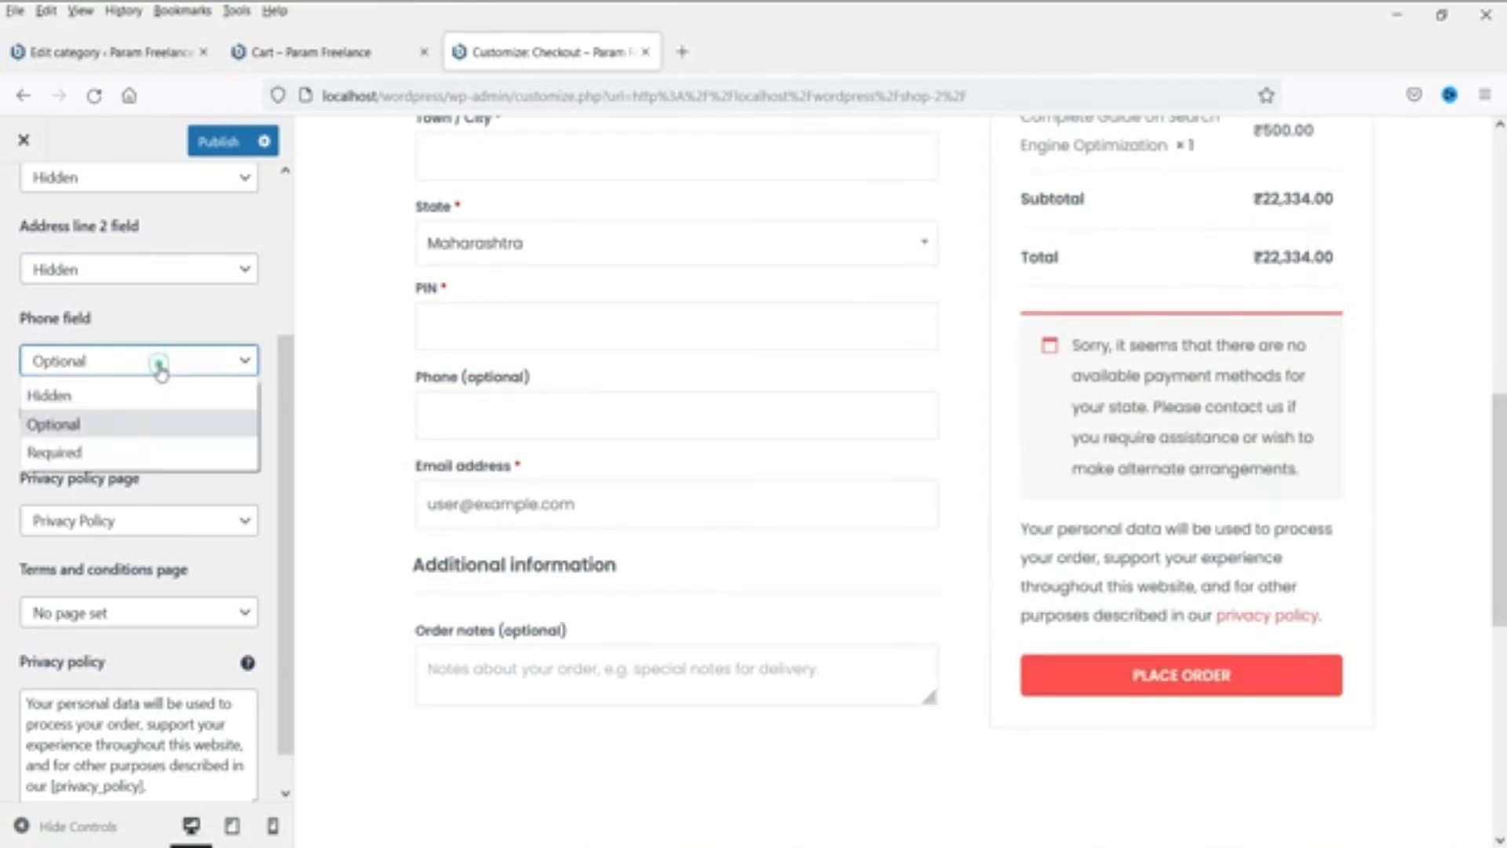
left_click(153, 450)
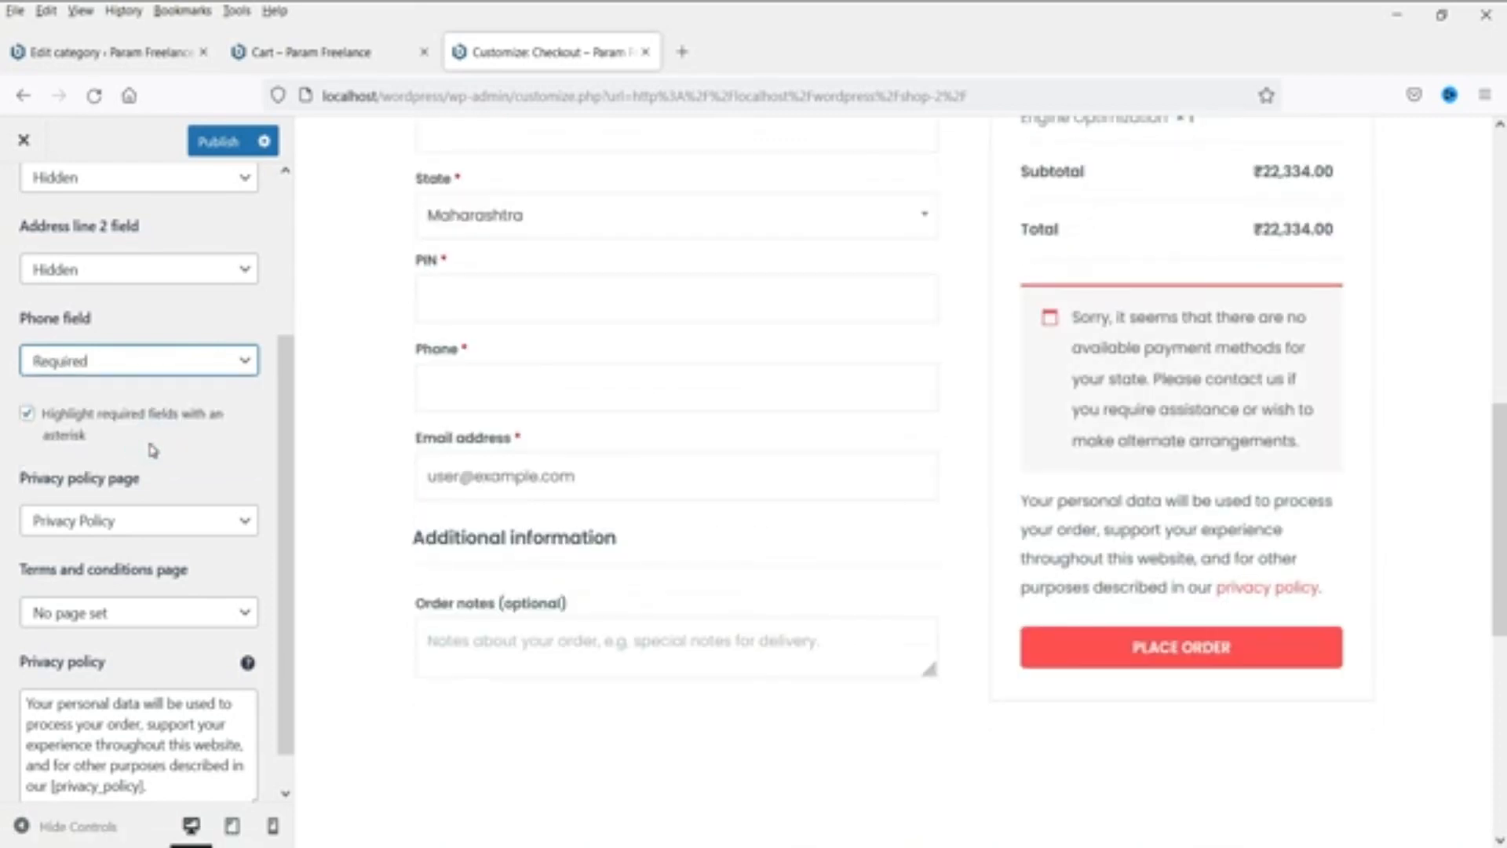
Step: Look over the Privacy policy page choices and set the Terms and conditions page to Refund and Returns Policy
scroll(153, 450, "down", 1)
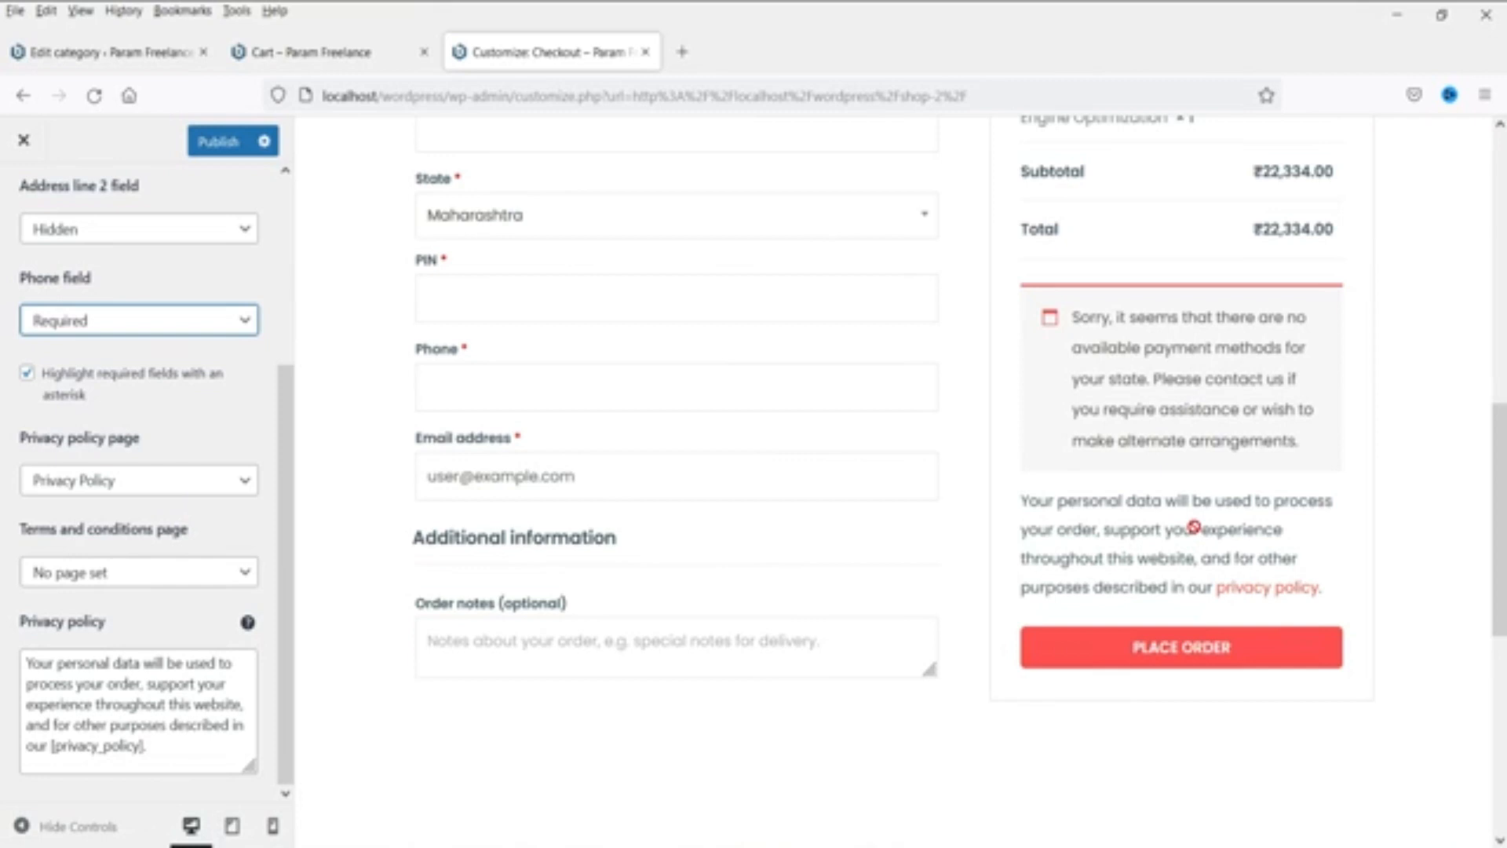
left_click(188, 481)
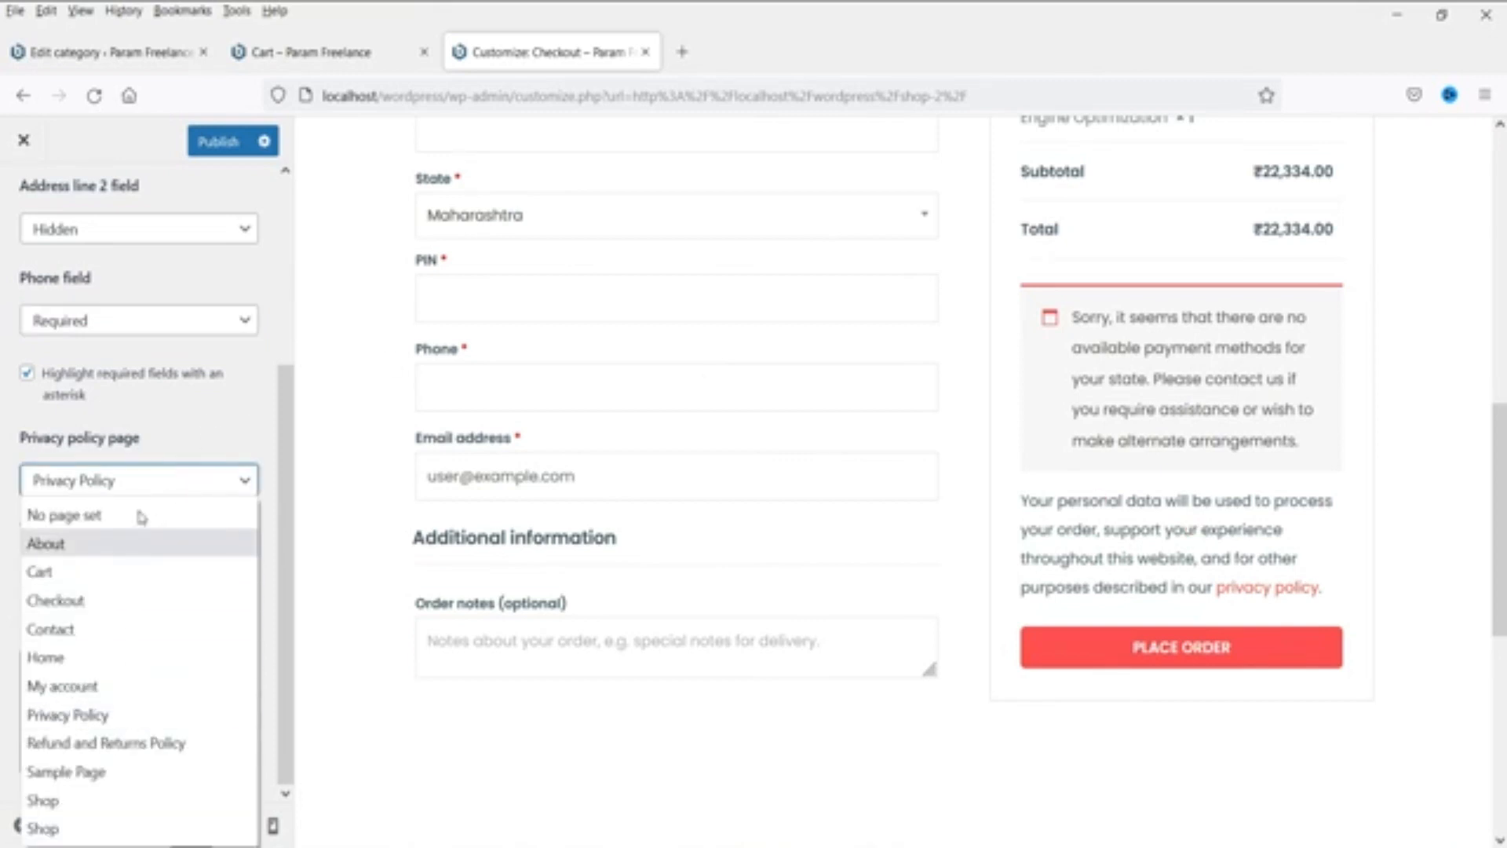
left_click(223, 427)
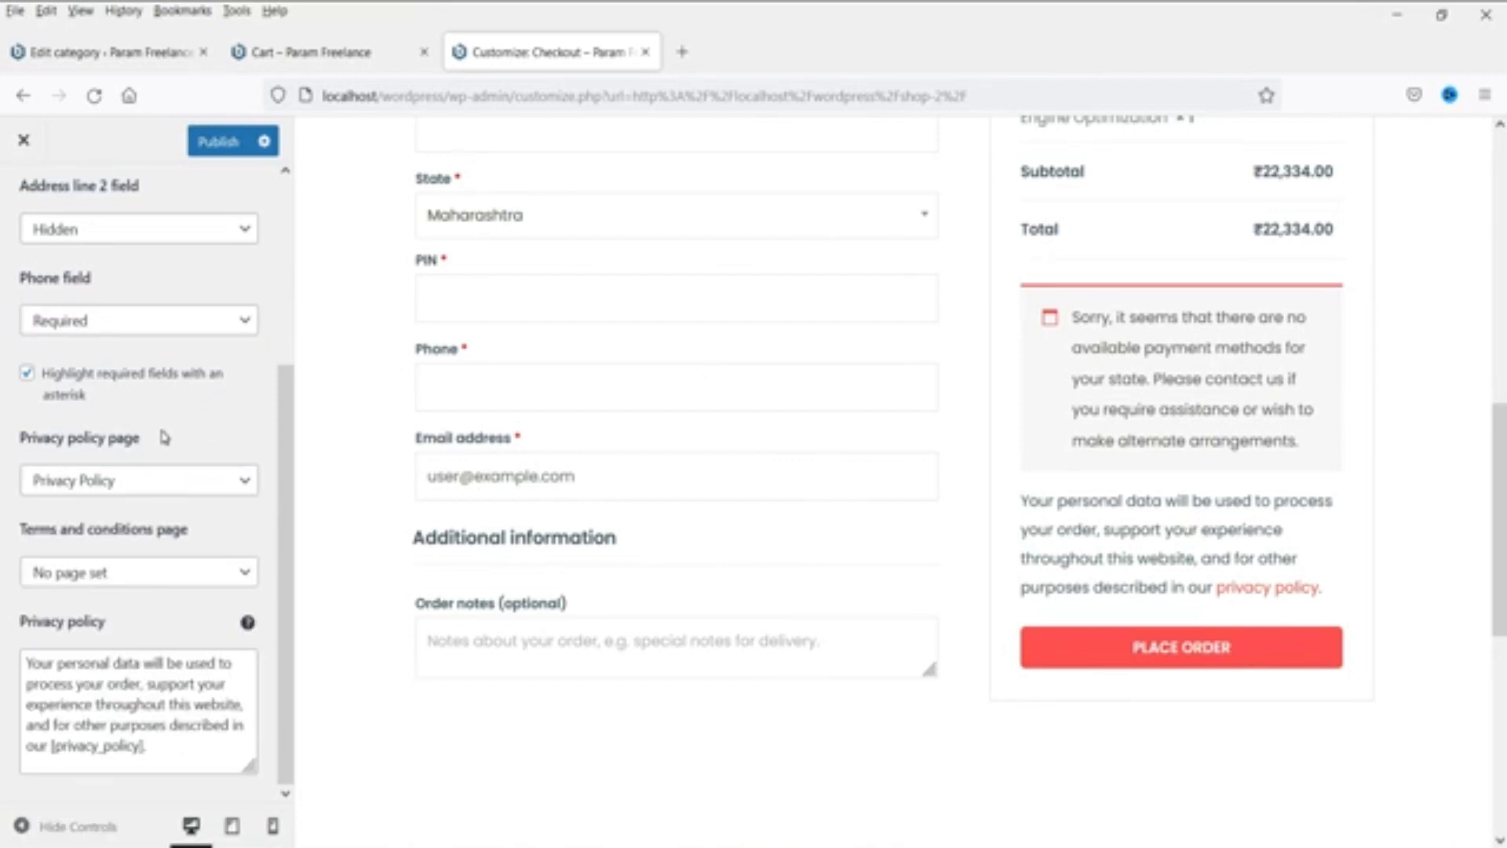
left_click(128, 566)
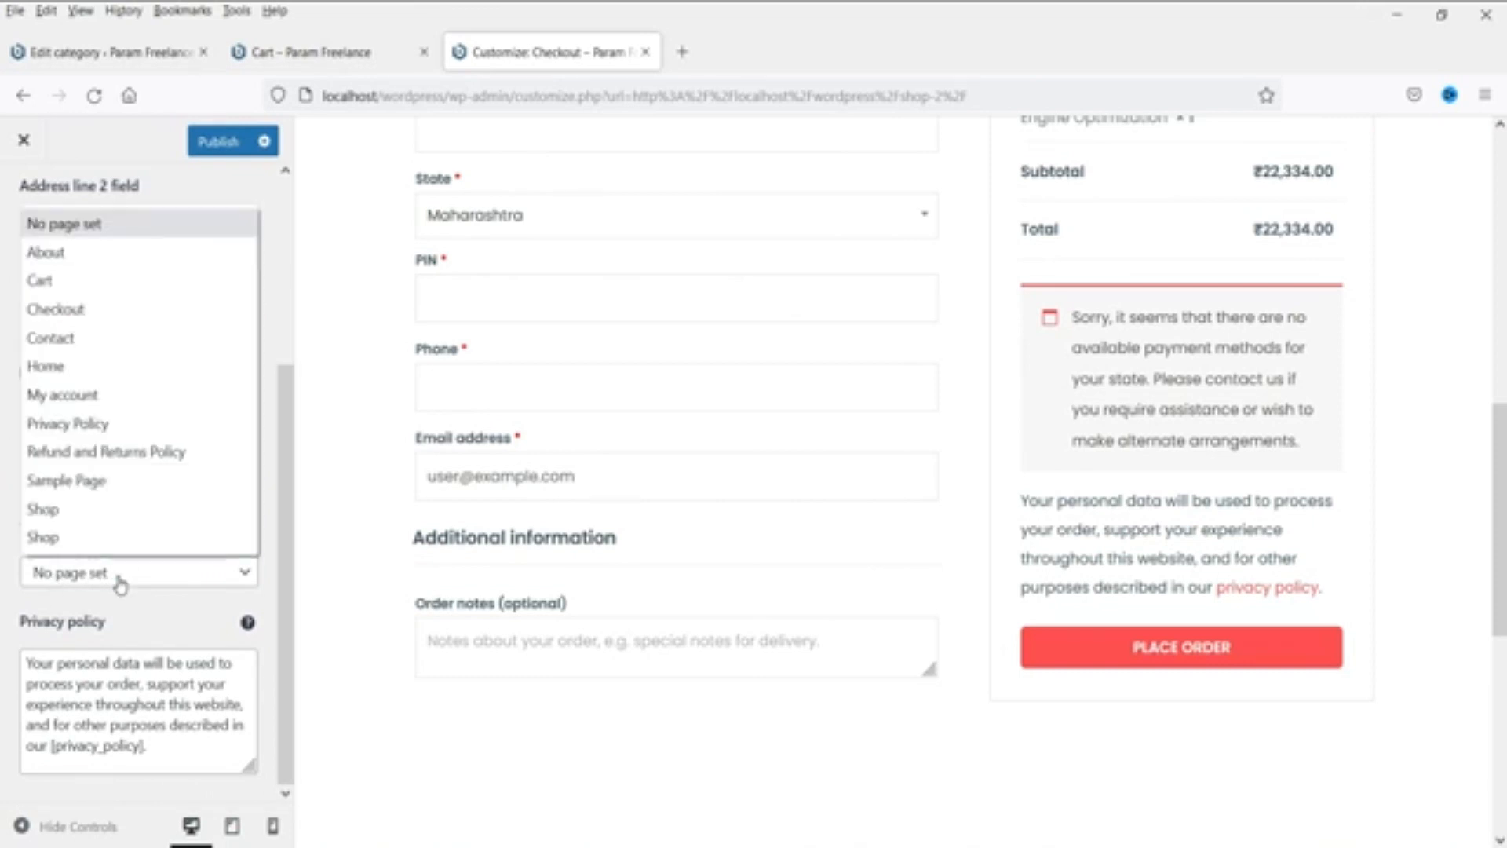
left_click(124, 453)
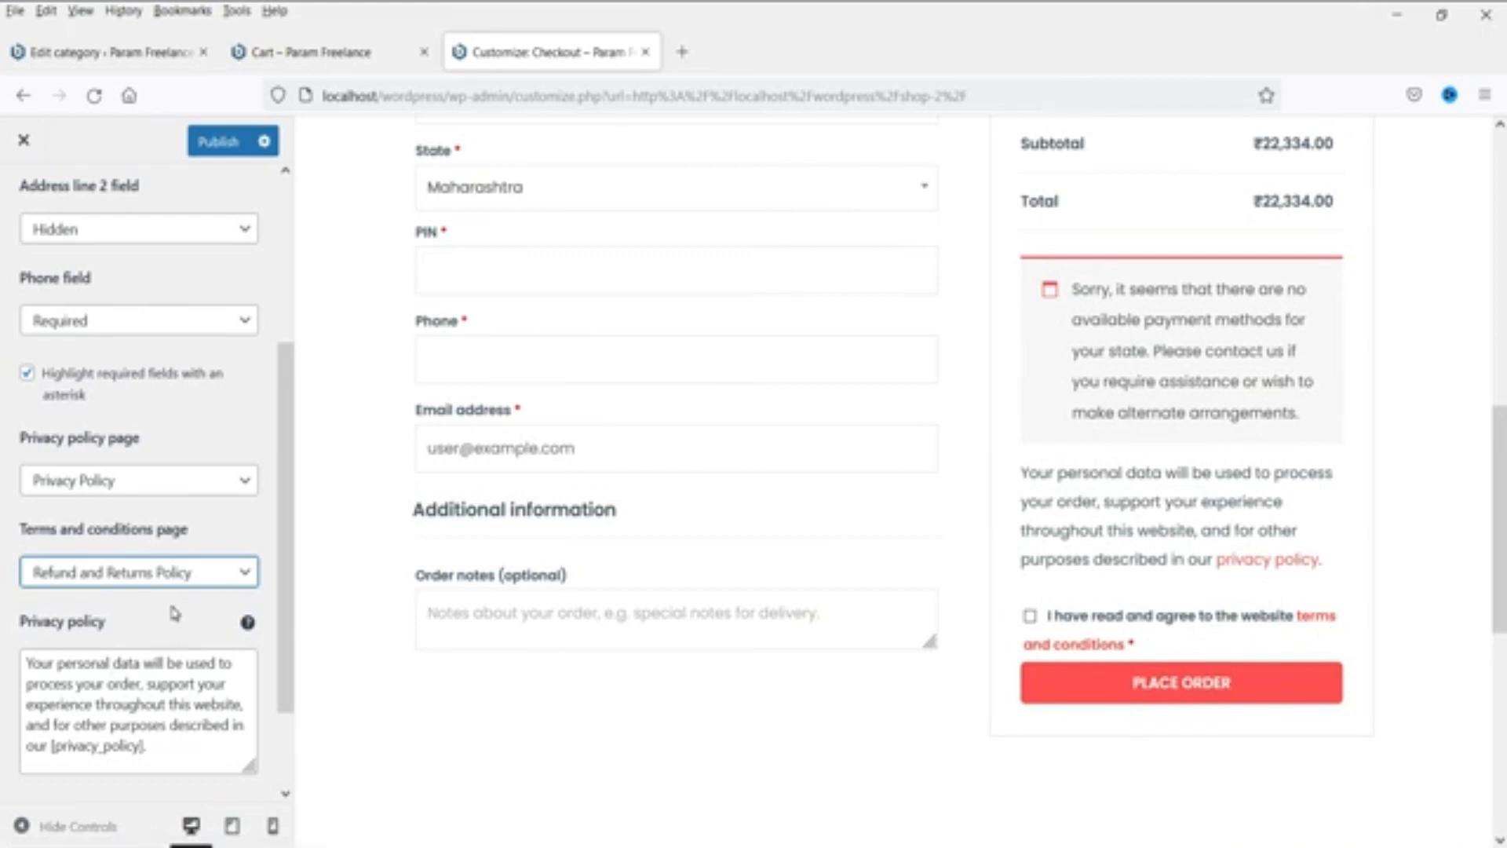
Step: Look over the editable Privacy policy and Terms and conditions texts and compare them with the checkout preview
scroll(175, 613, "down", 3)
left_click(91, 577)
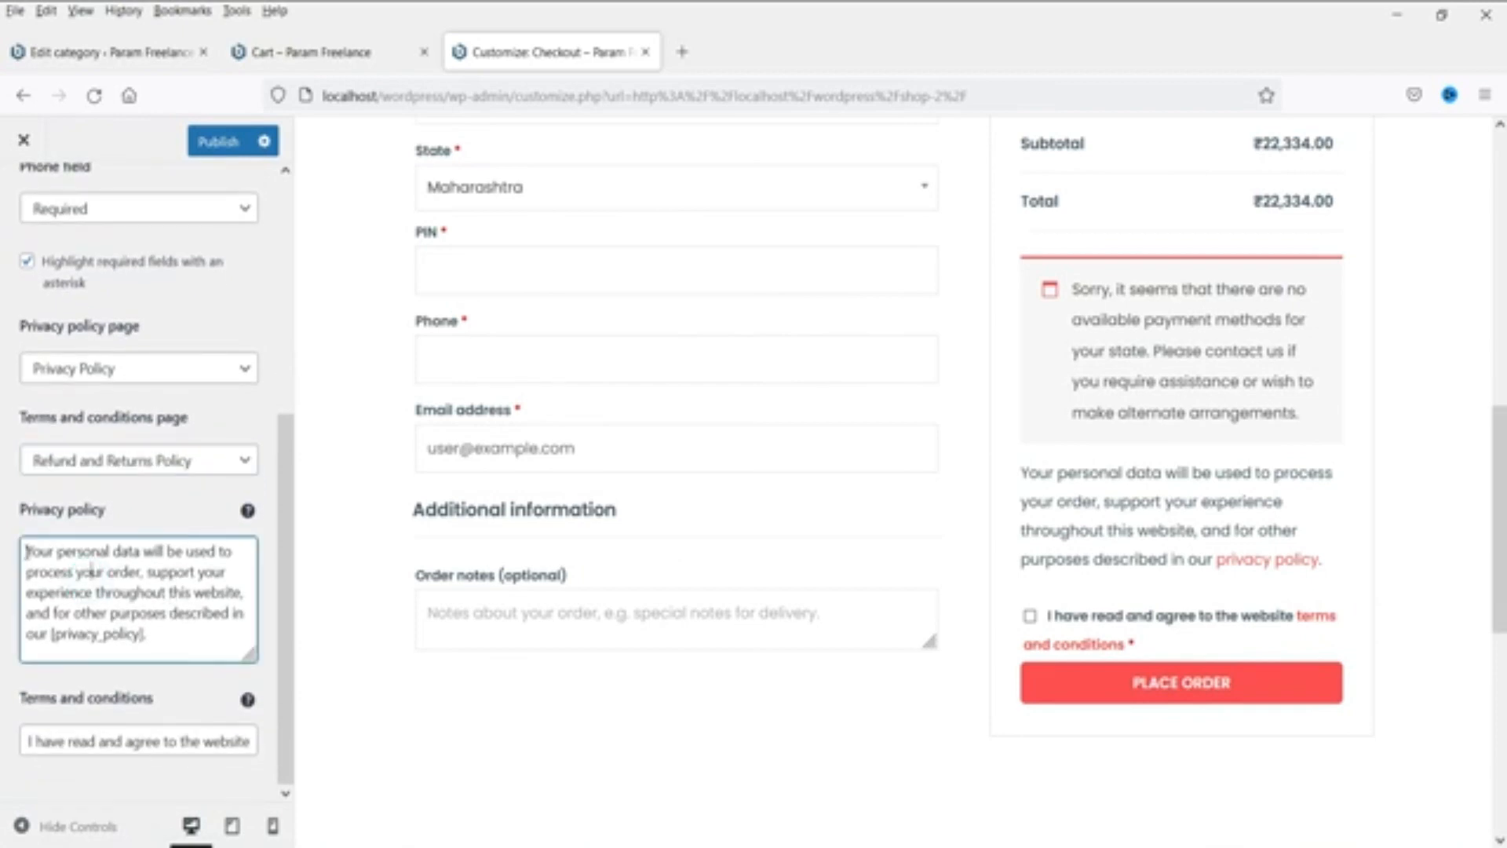
left_click_drag(28, 551, 191, 645)
left_click(193, 648)
left_click_drag(51, 738, 135, 741)
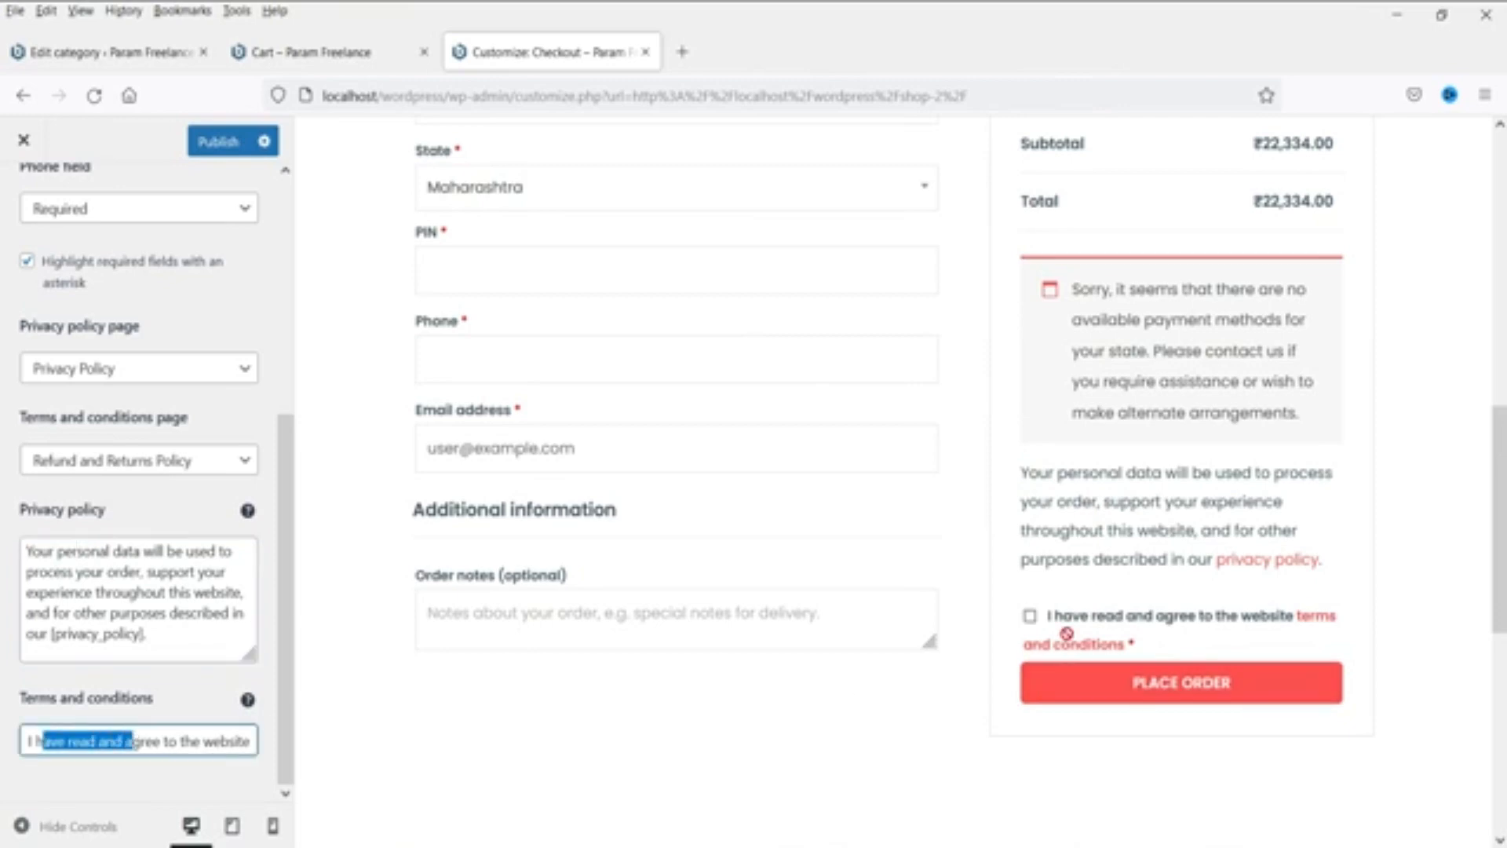